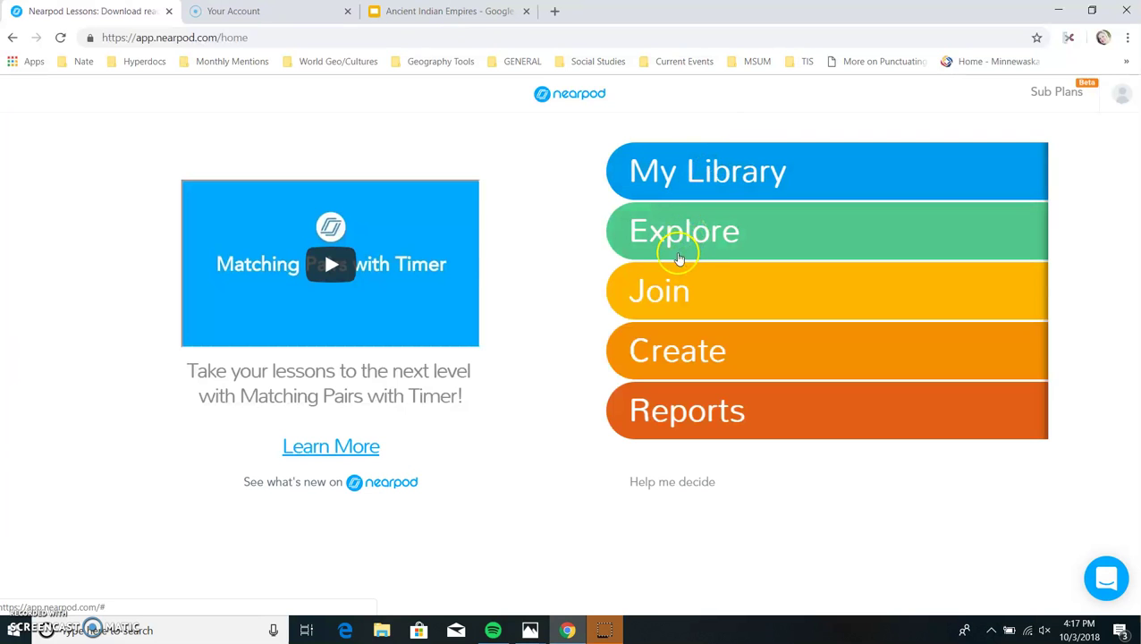
# - Open the lesson code entry for joining a session, and reload the home page to leave it
pyautogui.click(736, 231)
pyautogui.click(732, 262)
pyautogui.click(715, 284)
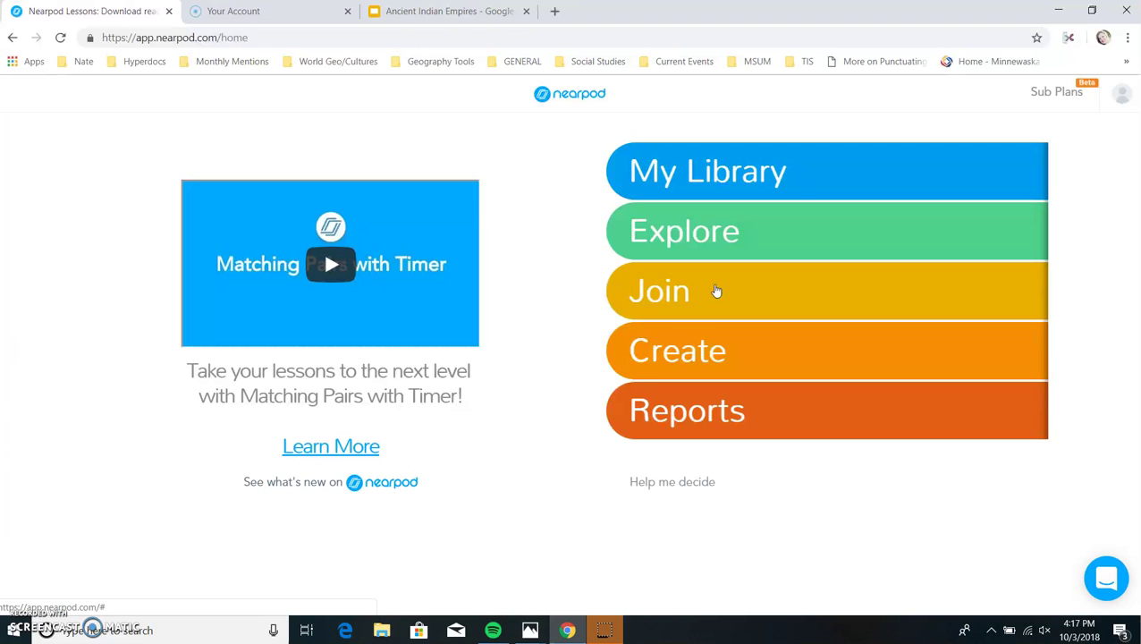
pyautogui.click(716, 290)
pyautogui.click(765, 338)
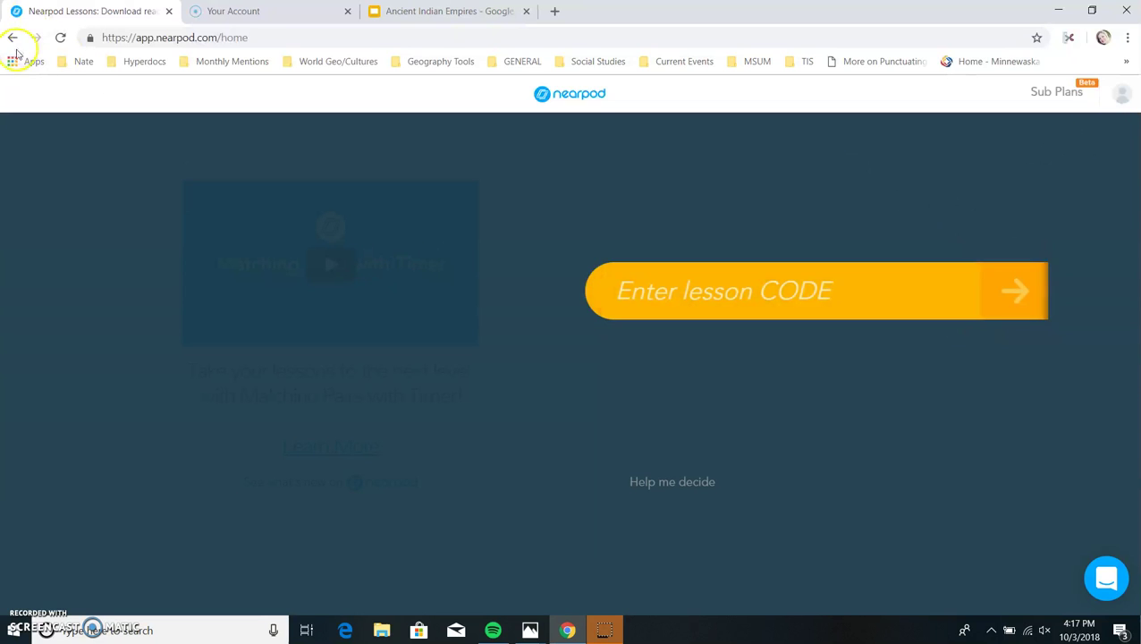
pyautogui.click(59, 38)
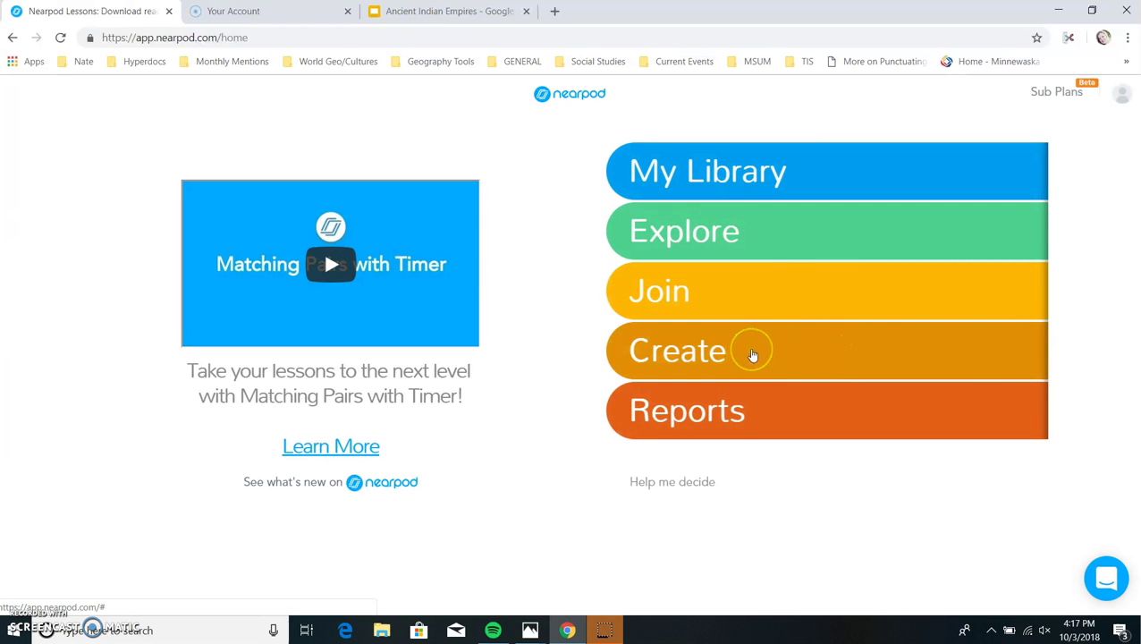
# - View student engagement in the 9:19 pm session report for "MSUM - Social Media Classrooms", and close the report
pyautogui.click(731, 351)
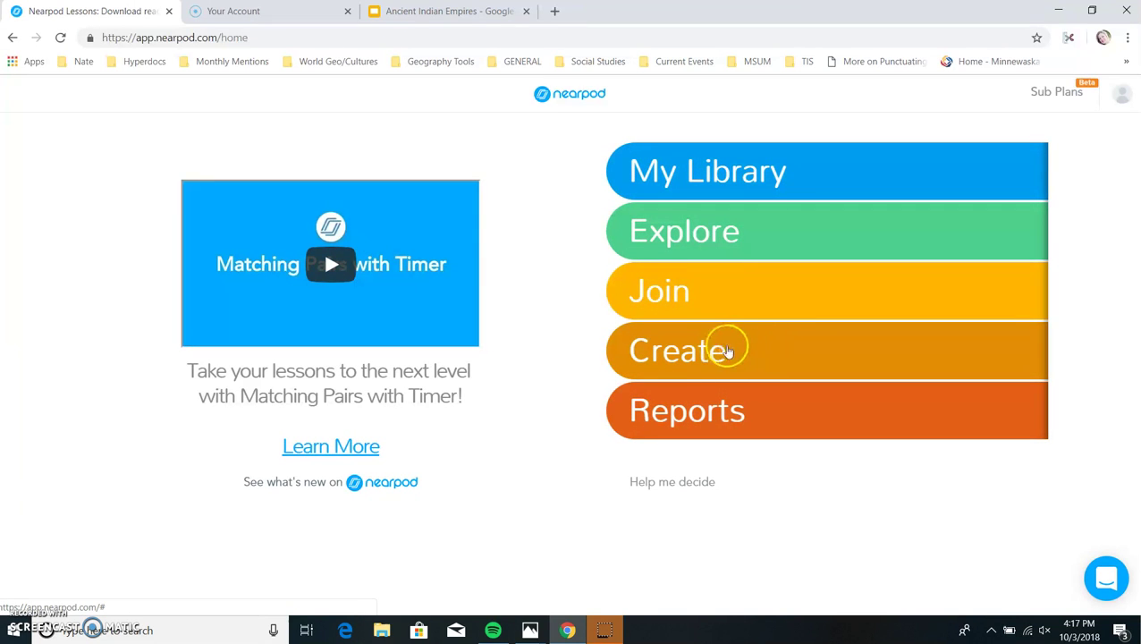
pyautogui.click(744, 411)
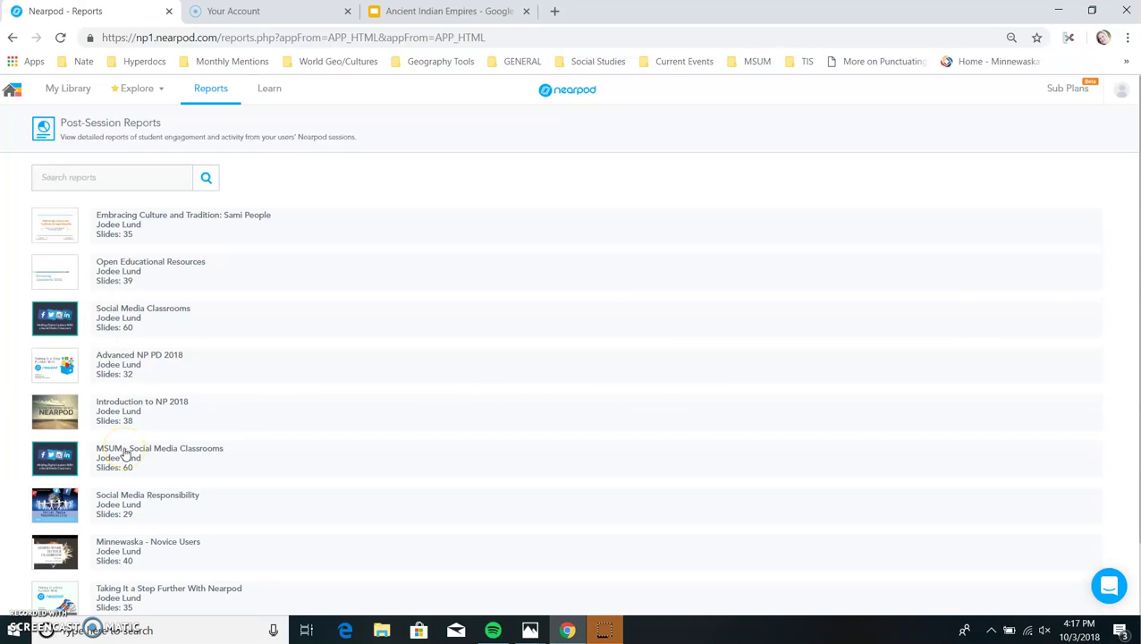
pyautogui.click(181, 458)
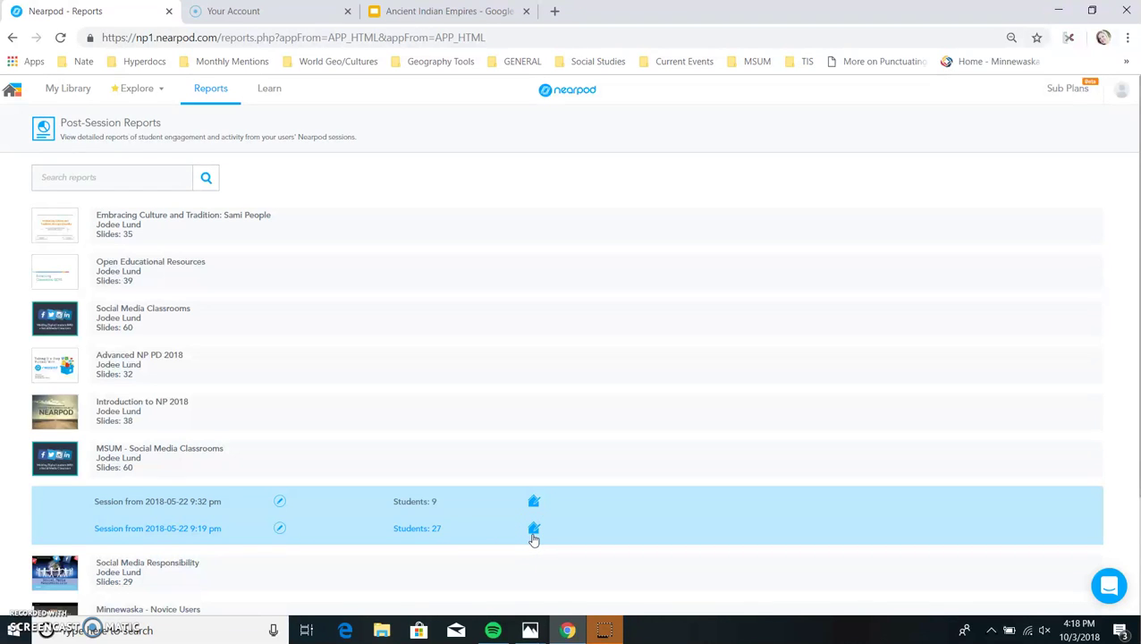
pyautogui.click(439, 537)
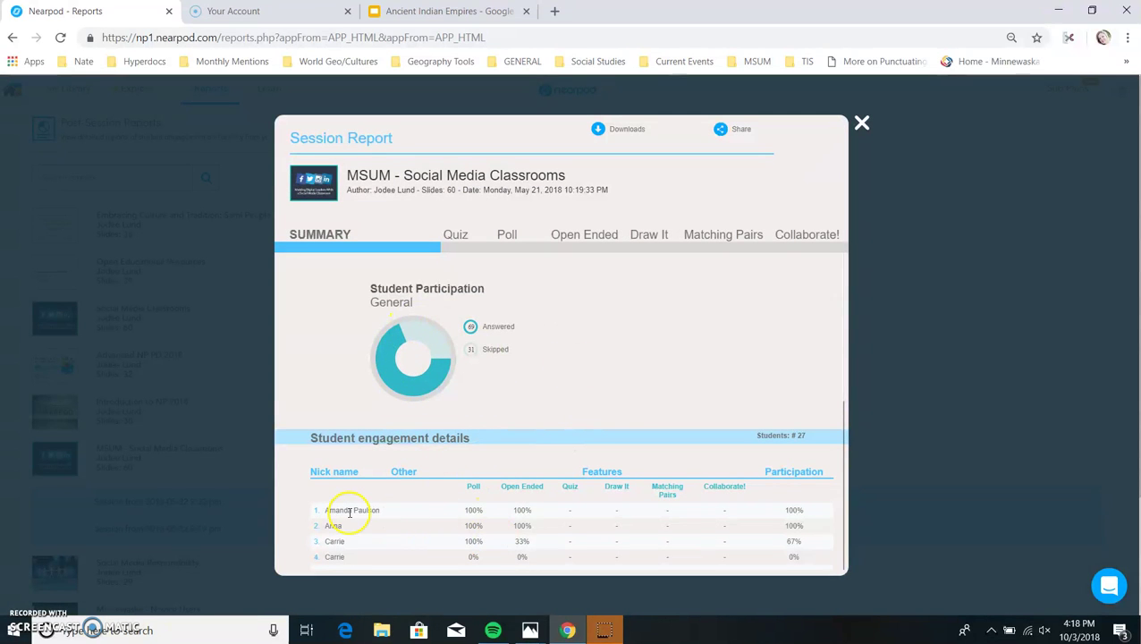
pyautogui.moveTo(327, 511); pyautogui.dragTo(415, 519)
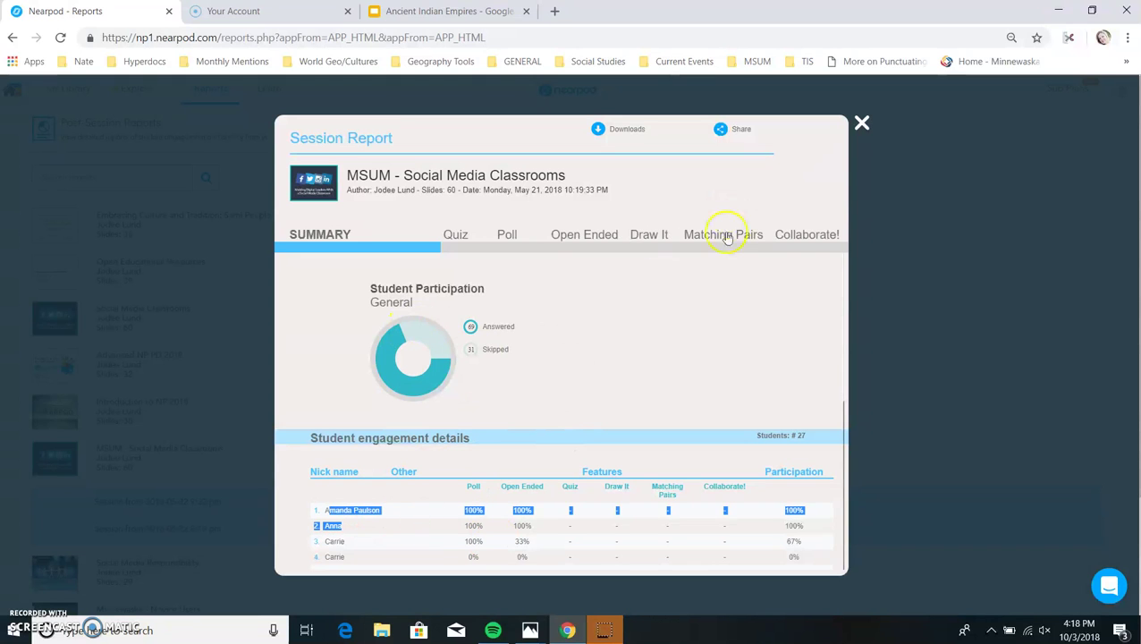
pyautogui.click(861, 122)
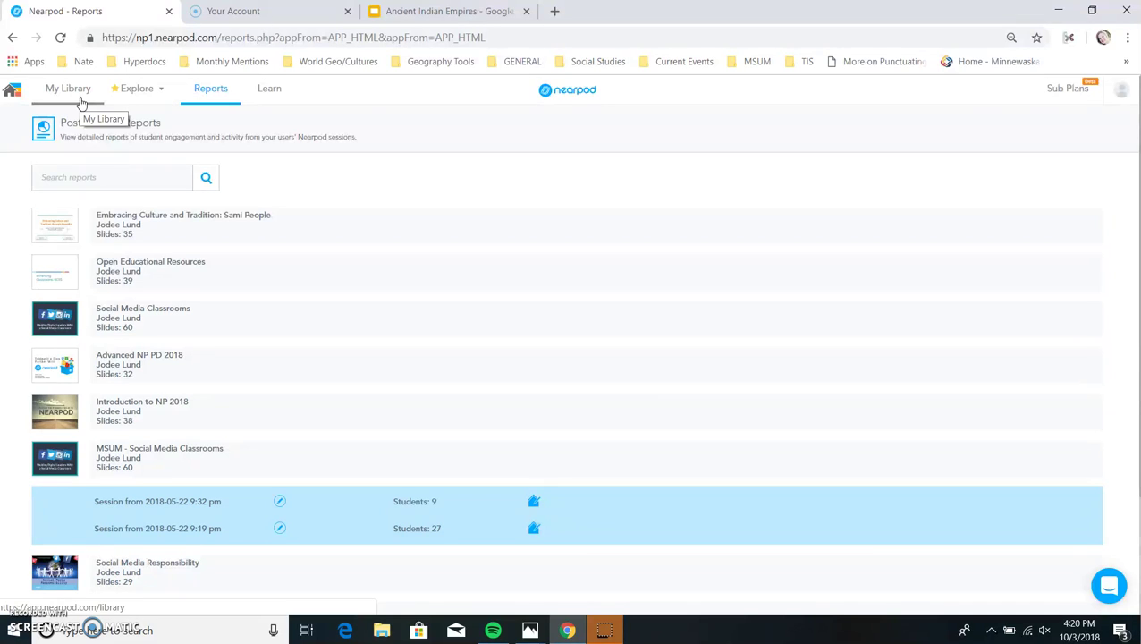
# - Return to the home page and open the Explore lesson store, advancing its featured banners
pyautogui.click(11, 91)
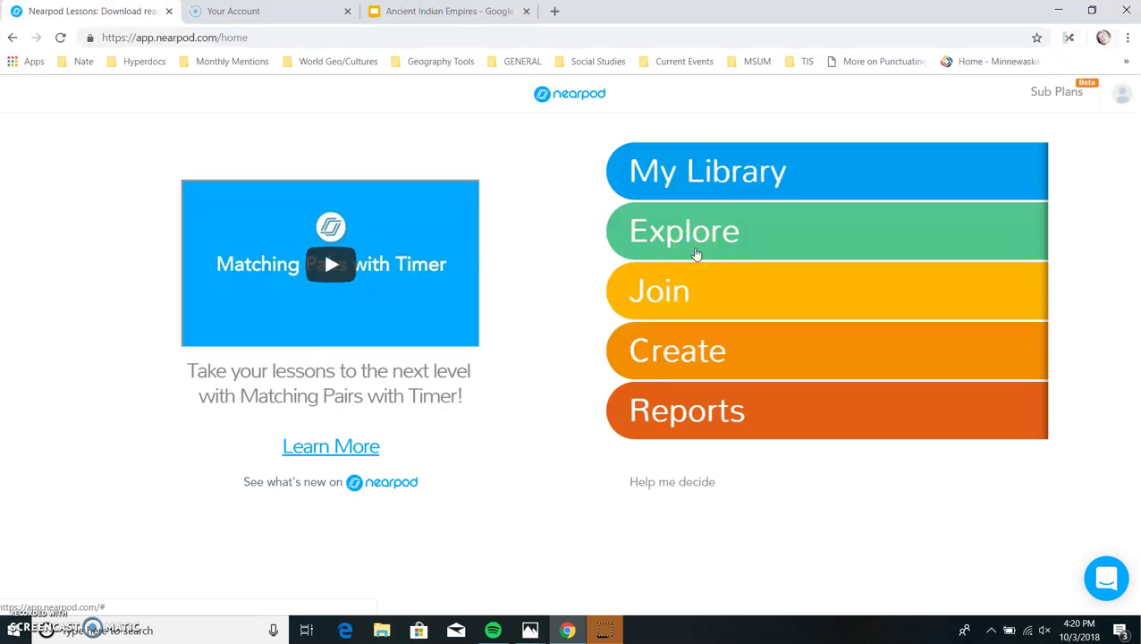
pyautogui.click(696, 254)
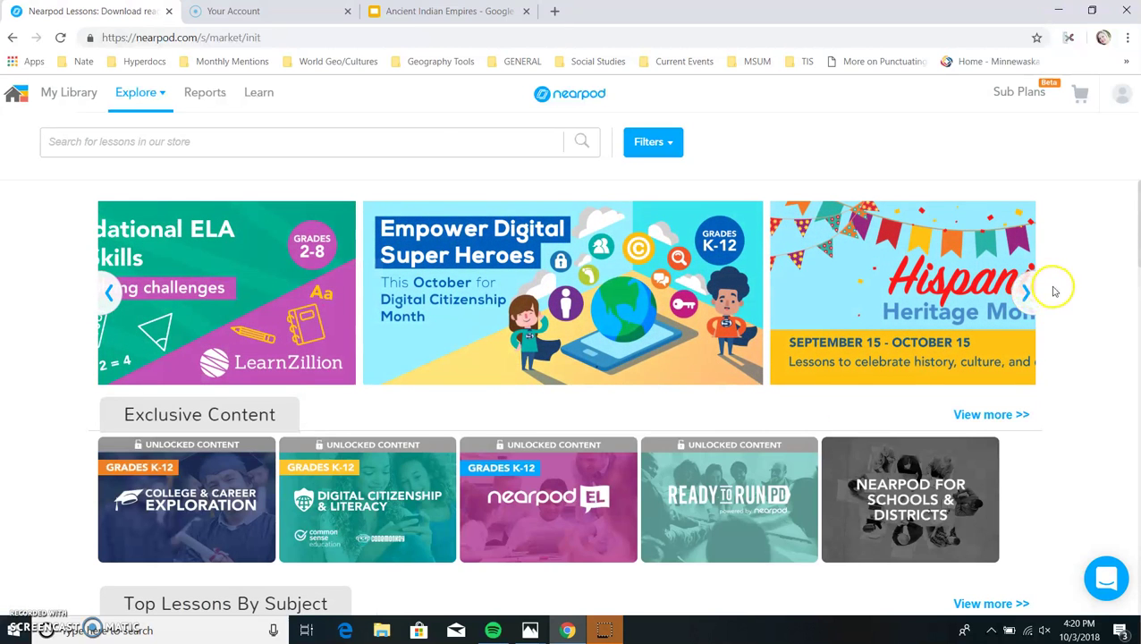
pyautogui.click(1027, 296)
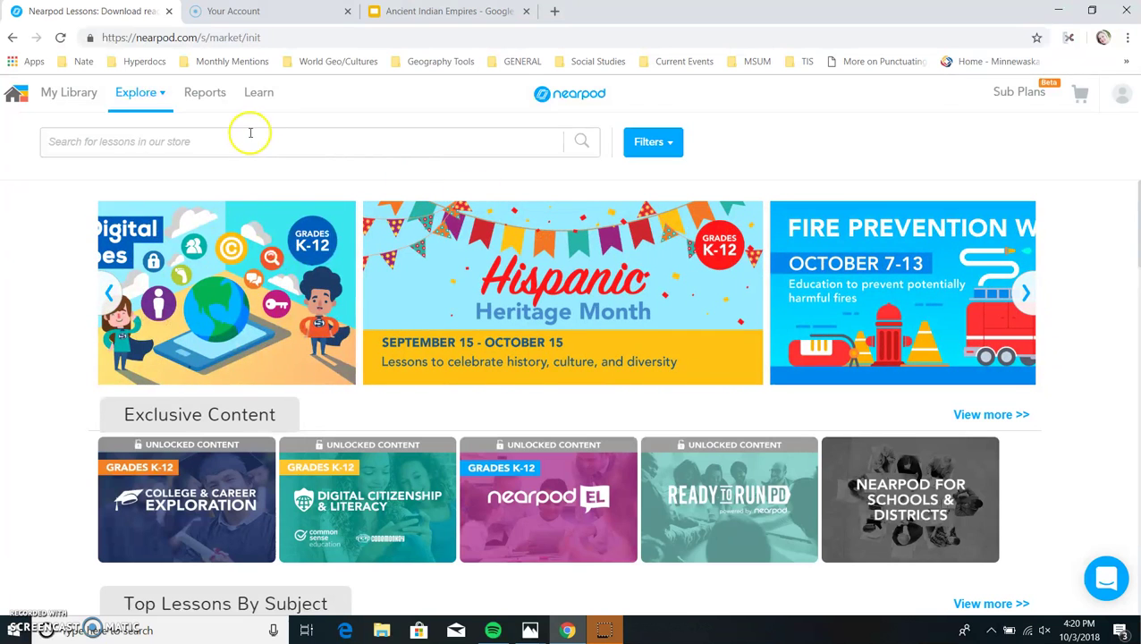
# - Search the store for lessons filtered by Social Studies and High School, and clear the filter
pyautogui.click(646, 142)
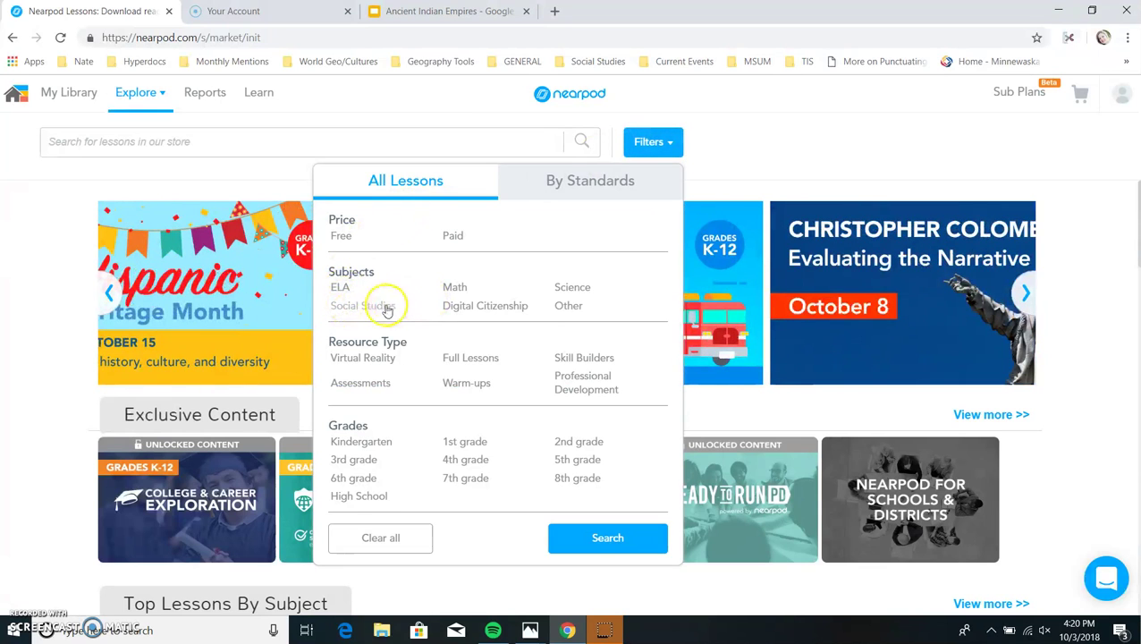
pyautogui.click(363, 498)
pyautogui.click(588, 540)
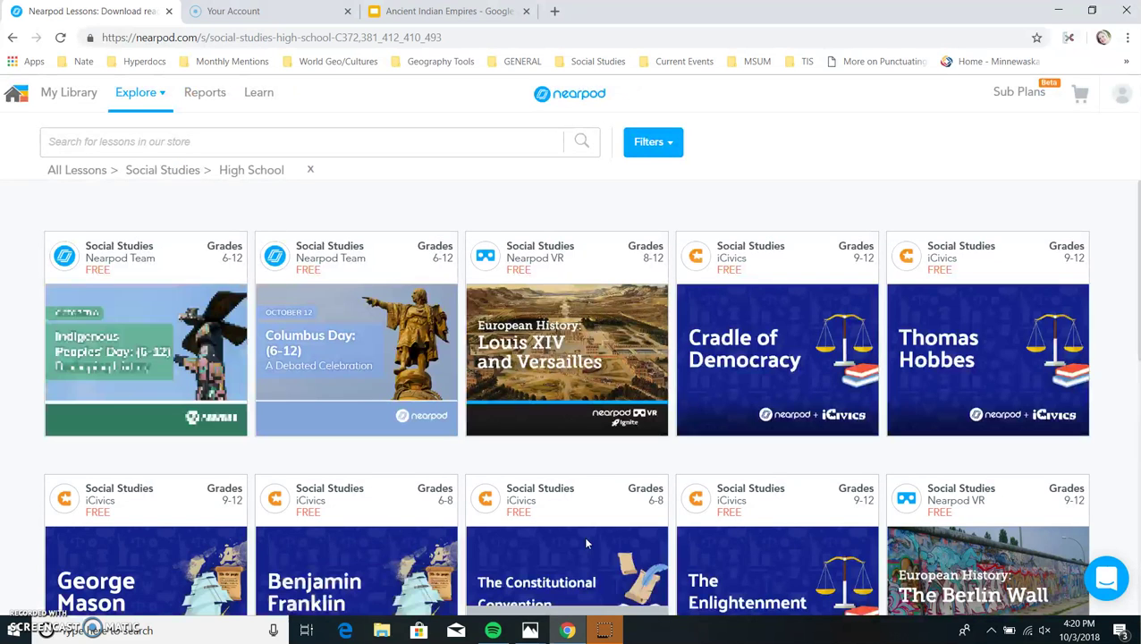
pyautogui.moveTo(1068, 221)
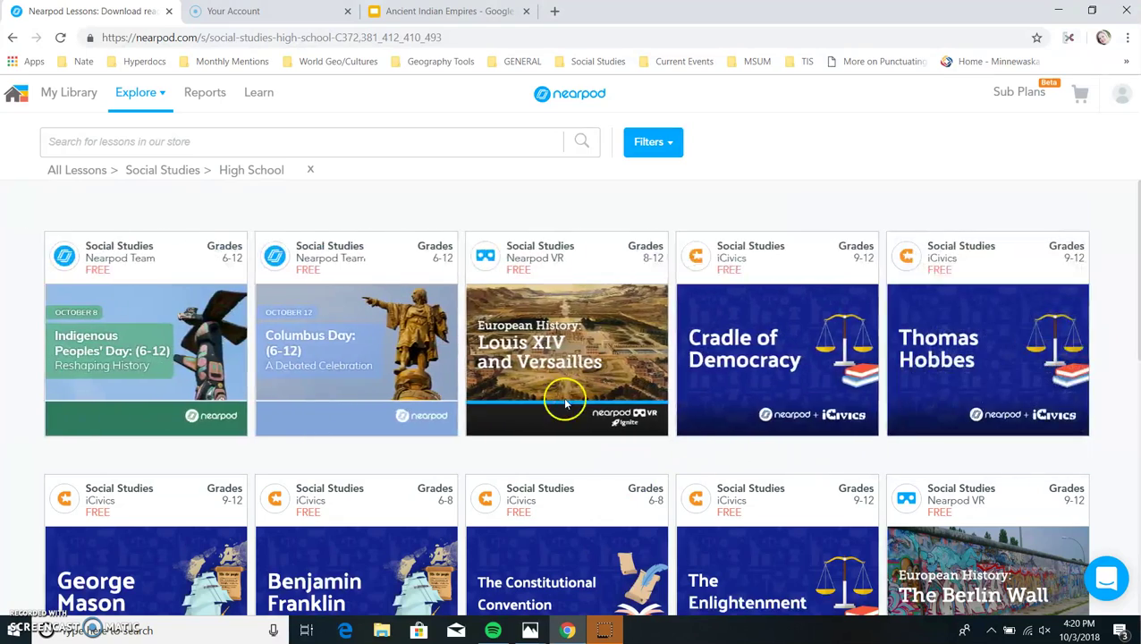
pyautogui.click(310, 173)
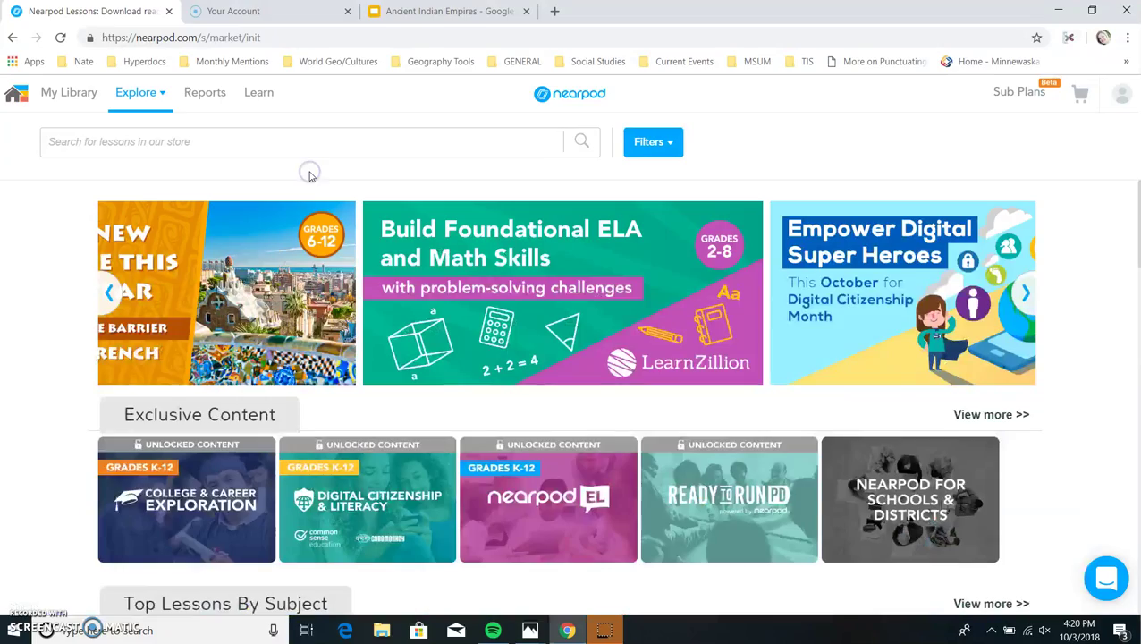
# - Open the lesson filters by standards and choose Minnesota as the standard
pyautogui.click(666, 156)
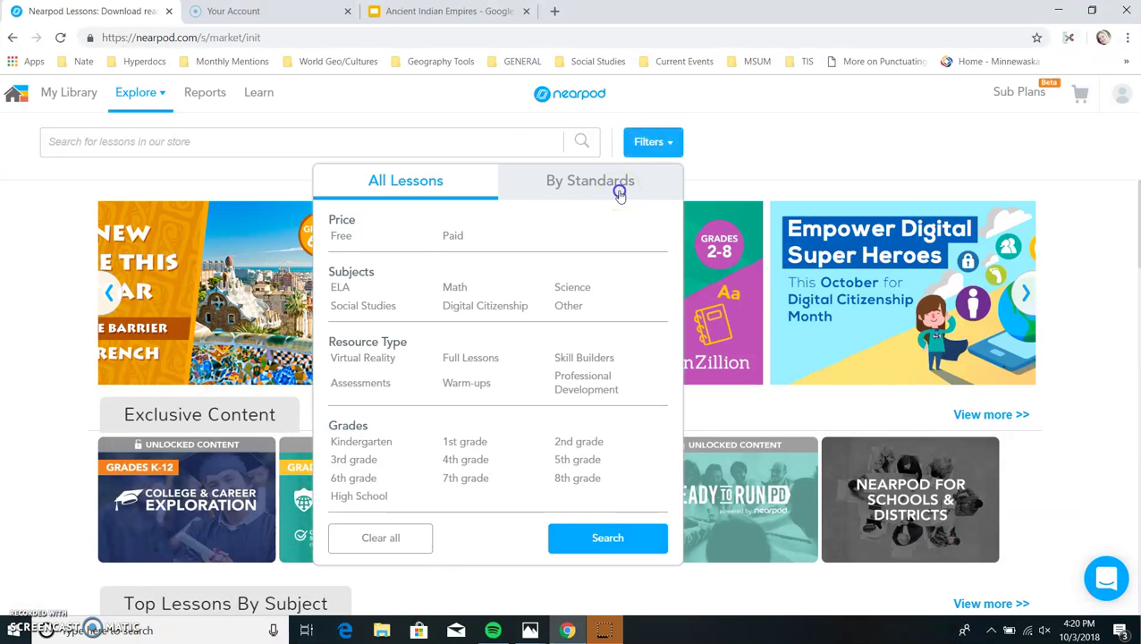
pyautogui.click(619, 189)
pyautogui.click(553, 250)
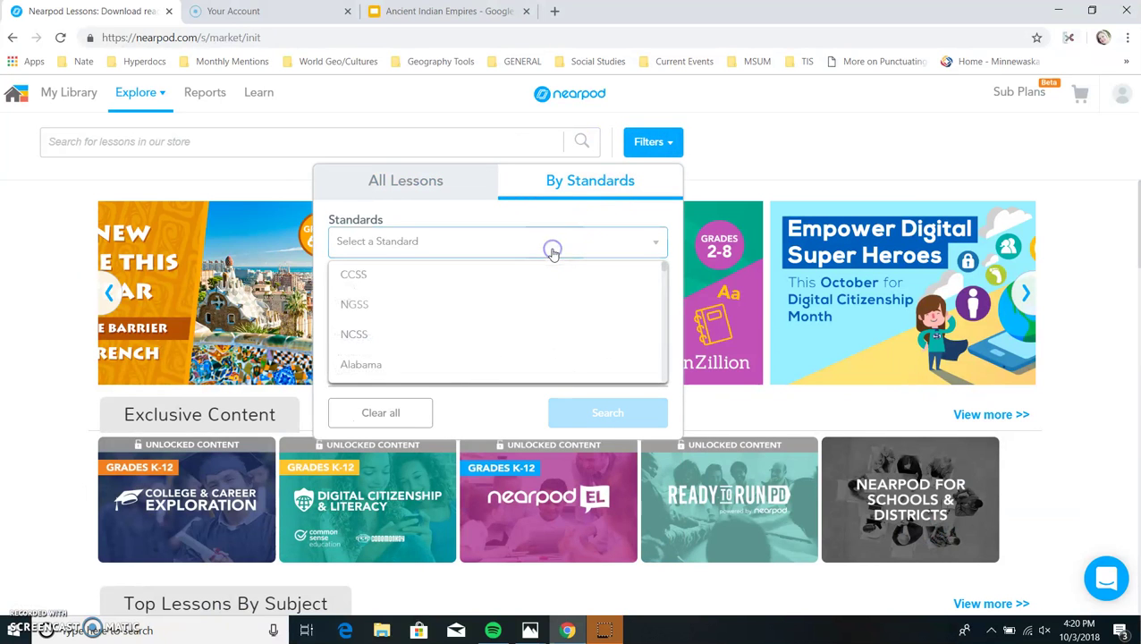
pyautogui.click(668, 298)
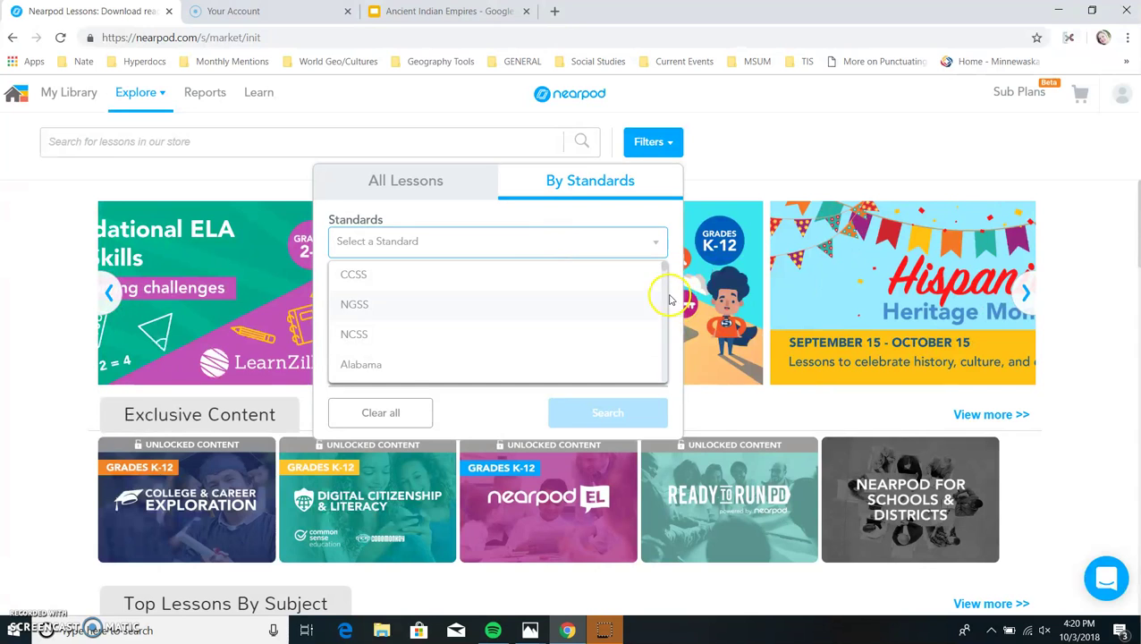
pyautogui.moveTo(666, 271); pyautogui.dragTo(668, 319)
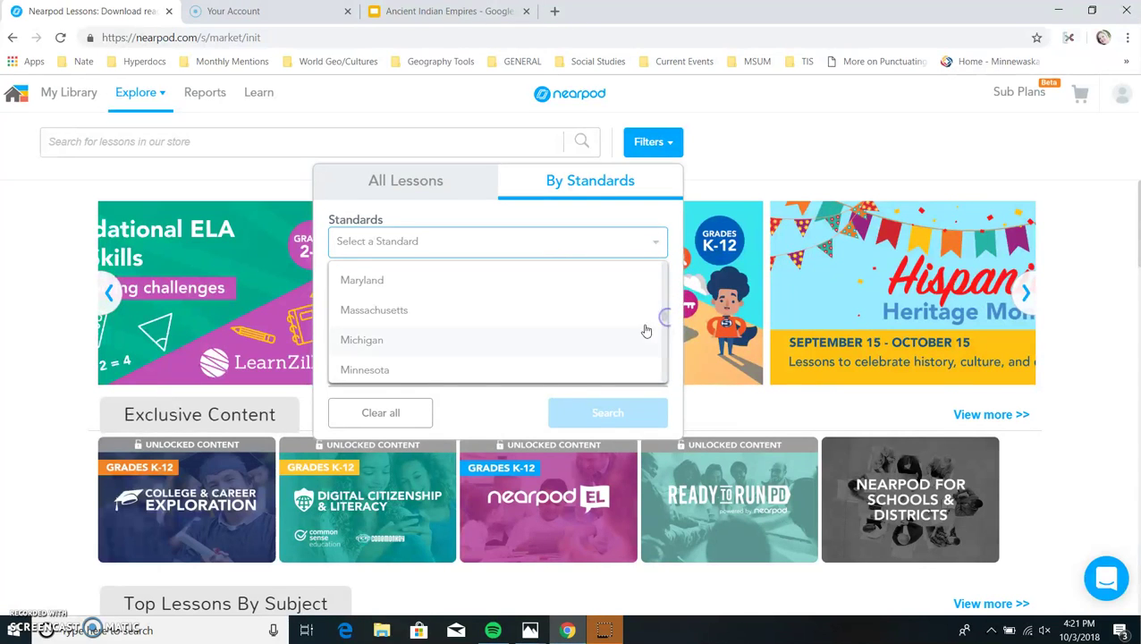
pyautogui.click(399, 370)
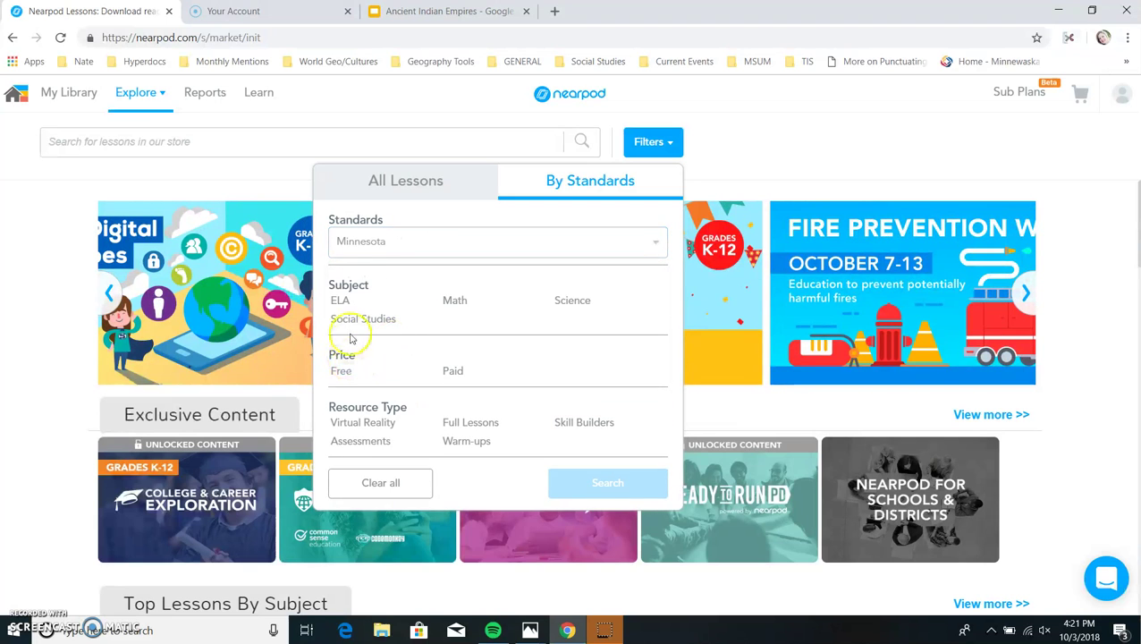
# - Set the standards filter to the Social Studies subject, High School grade and High School strand
pyautogui.click(355, 323)
pyautogui.click(351, 424)
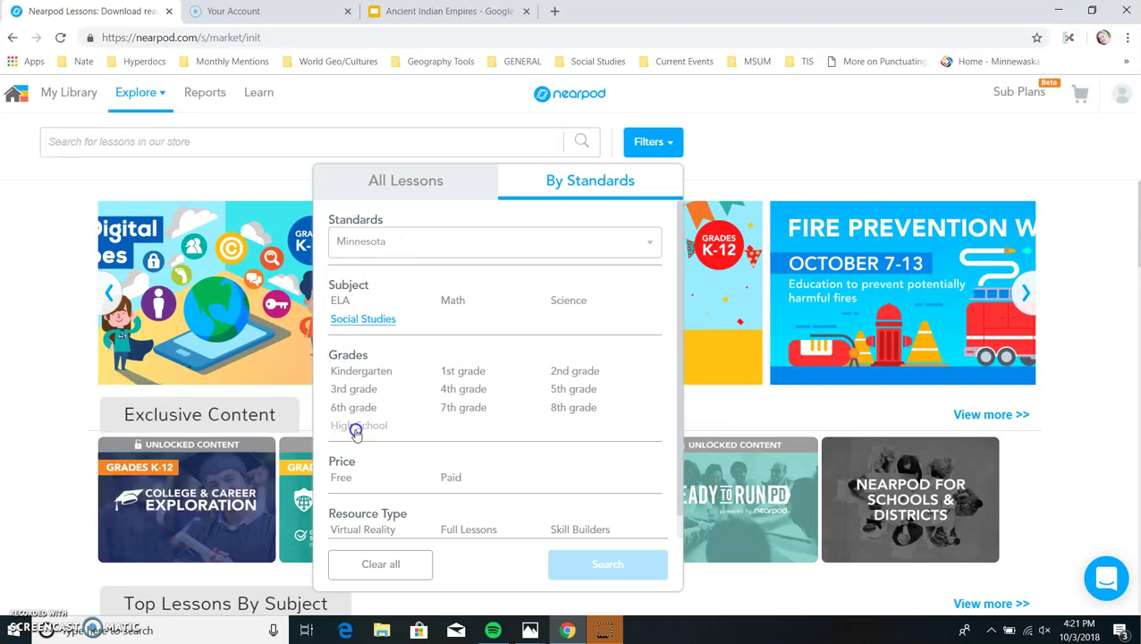
pyautogui.click(372, 484)
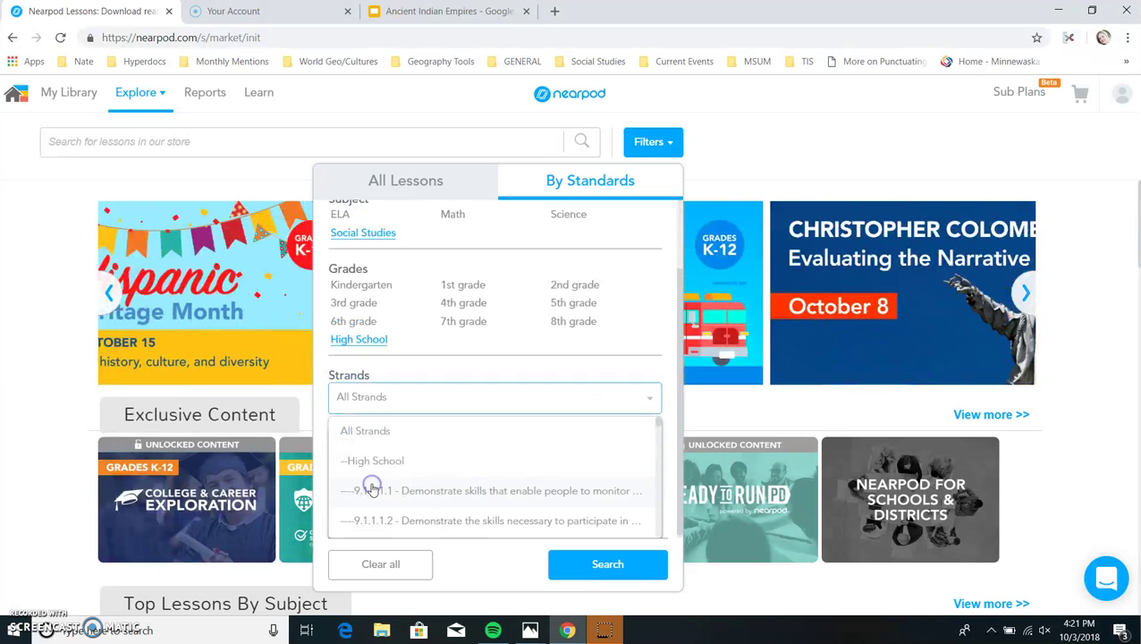
pyautogui.click(565, 467)
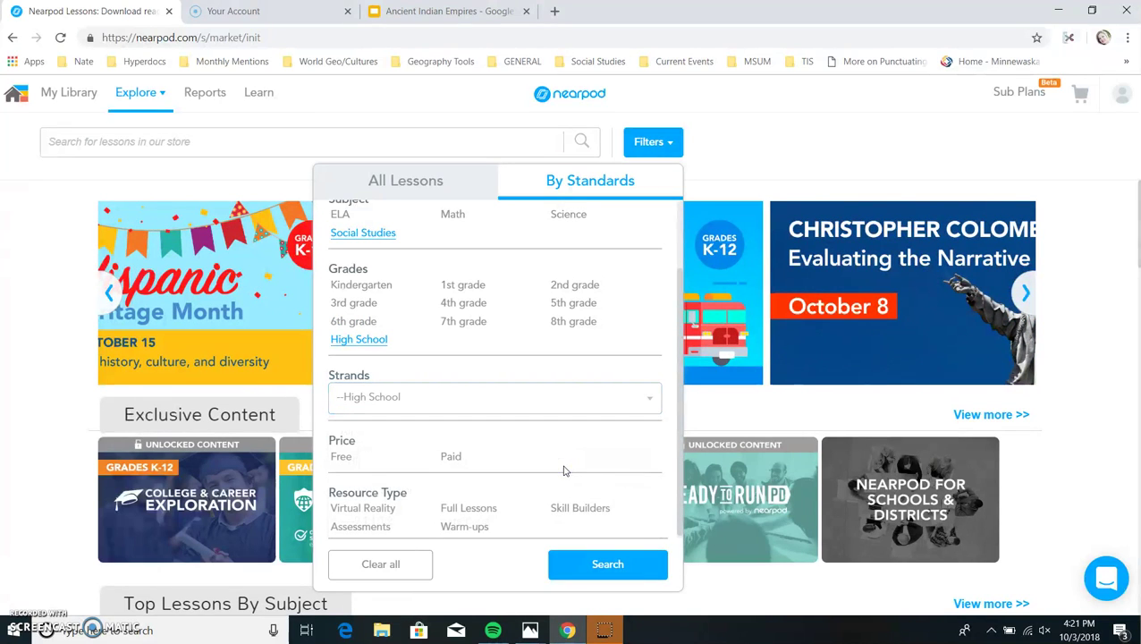
# - Change the strand to 9.4.4.20.1 on technological innovation and search for matching lessons
pyautogui.click(432, 411)
pyautogui.moveTo(656, 424); pyautogui.dragTo(657, 526)
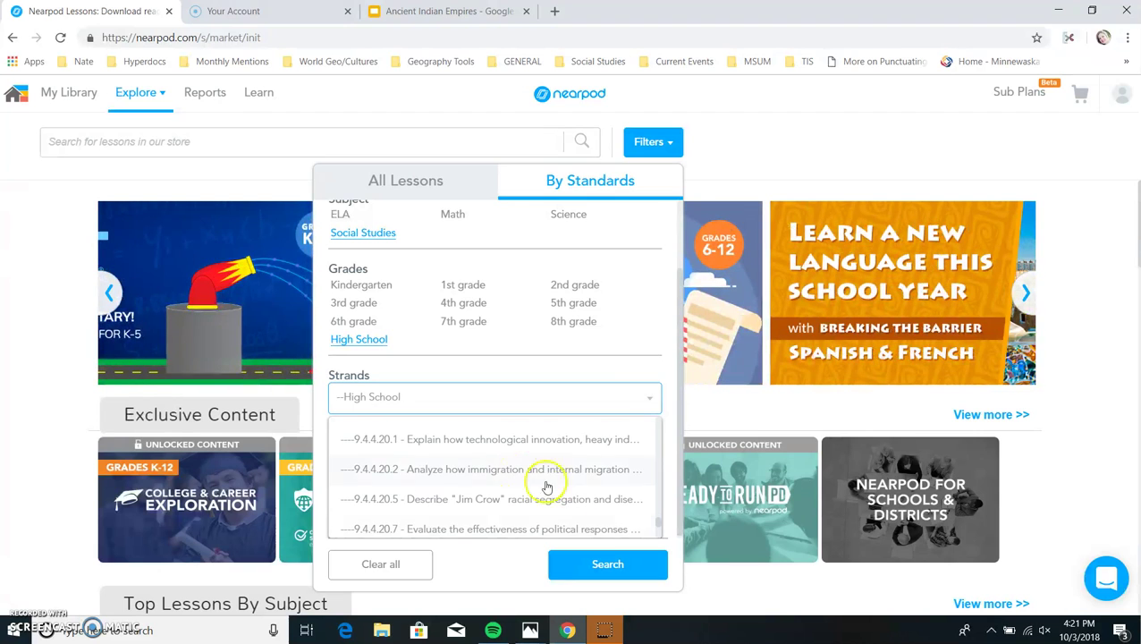
pyautogui.click(492, 452)
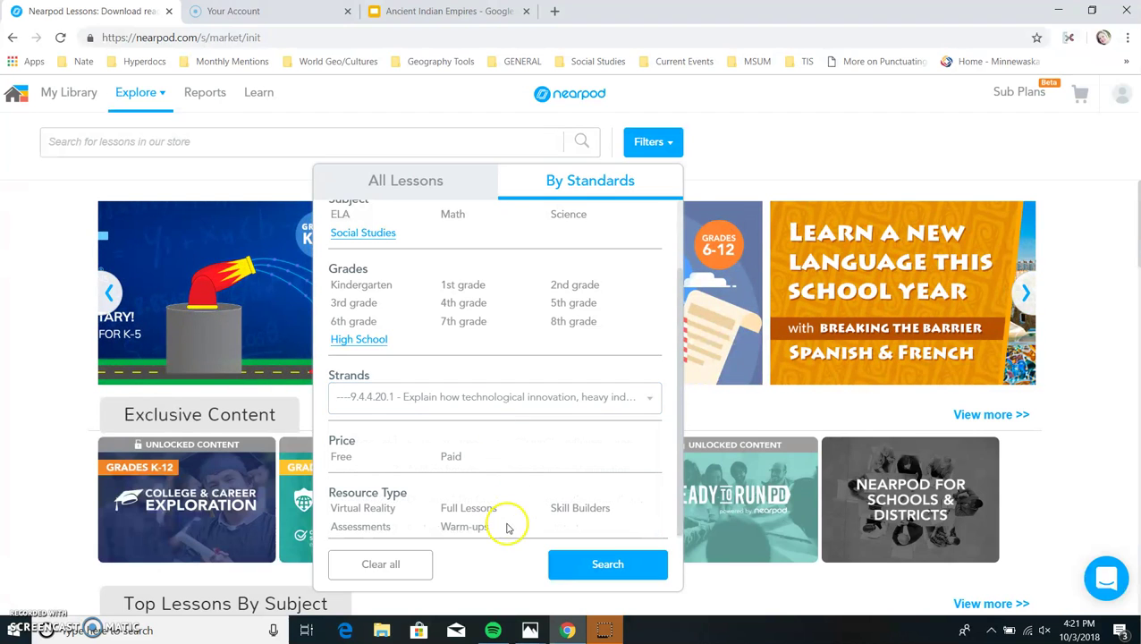
pyautogui.click(603, 573)
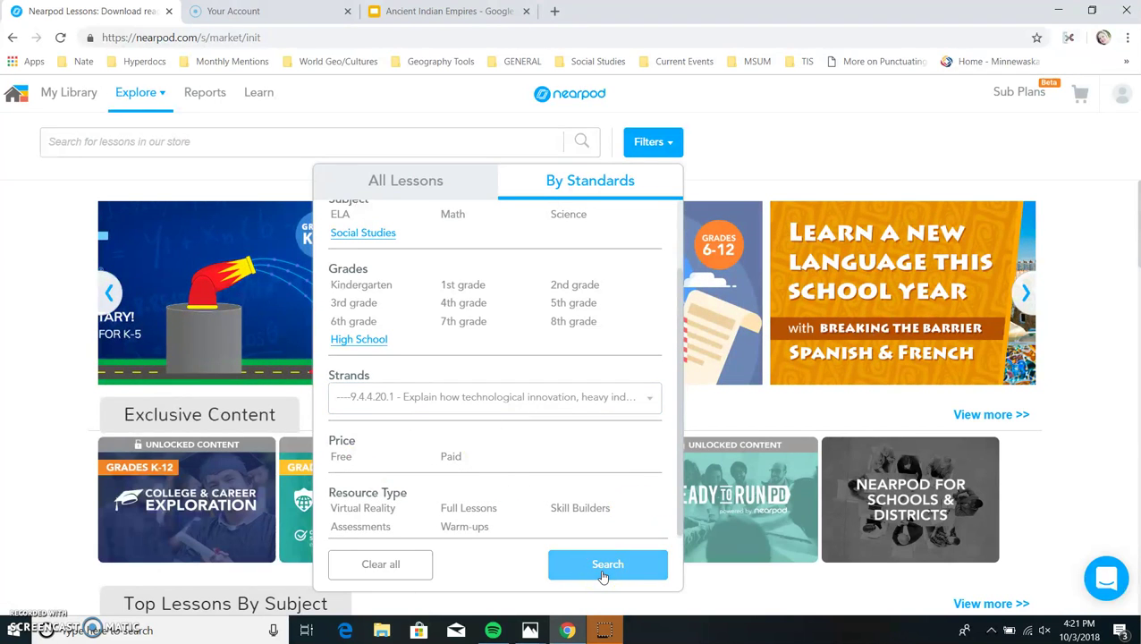
pyautogui.click(603, 573)
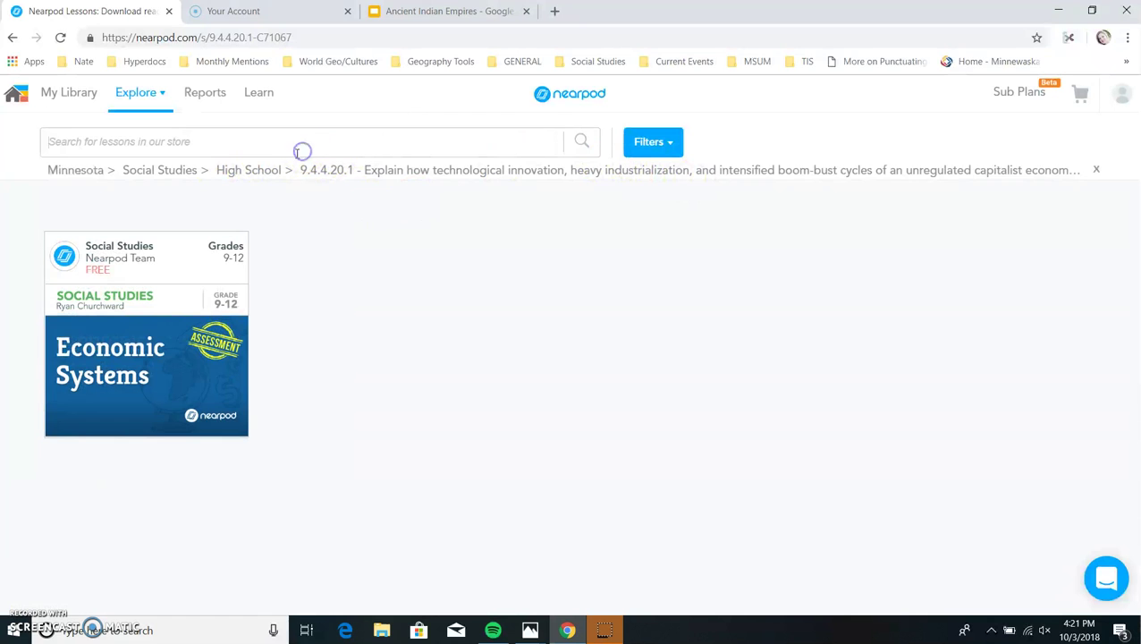
# - Clear the standards filter and search the lesson store for "World War II"
pyautogui.click(1097, 171)
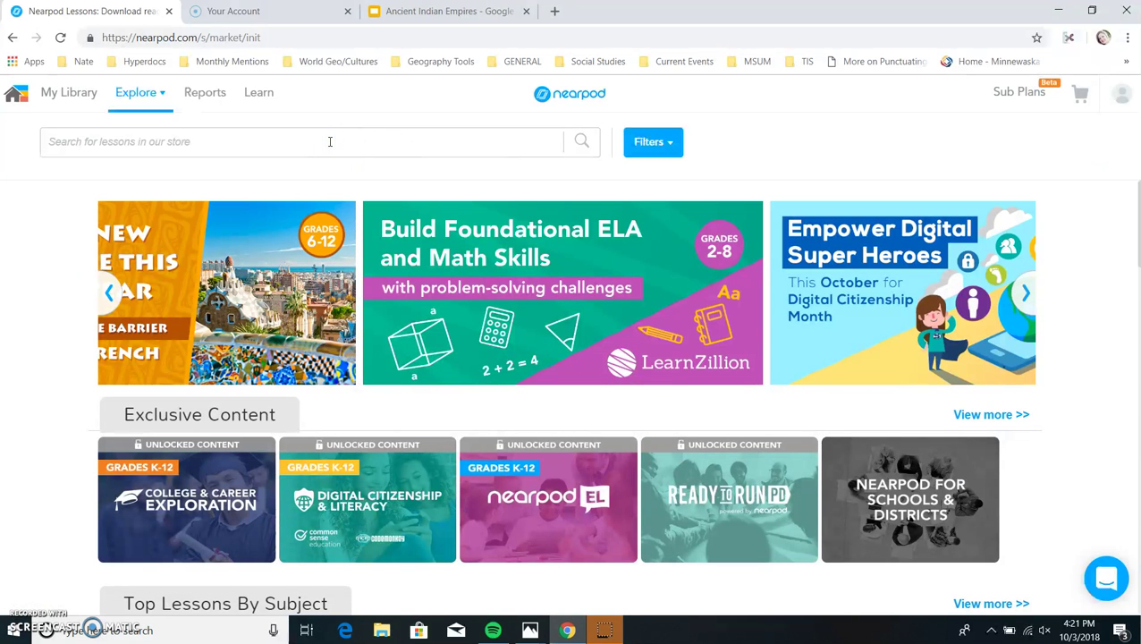
pyautogui.click(329, 141)
pyautogui.write('World War II')
pyautogui.press('Return')
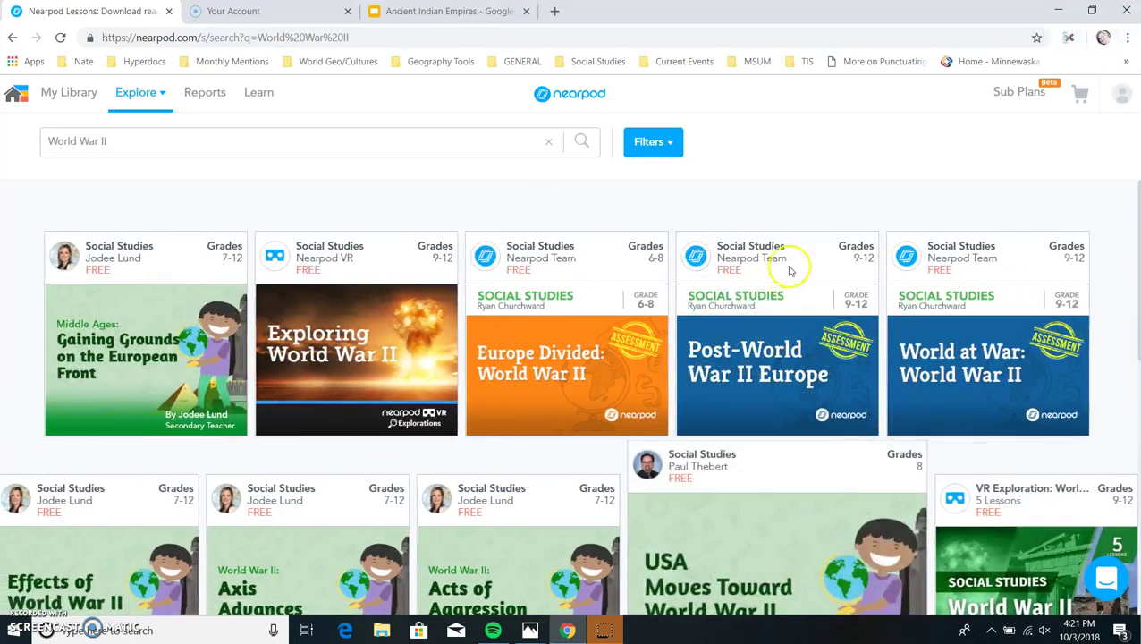
pyautogui.moveTo(789, 270)
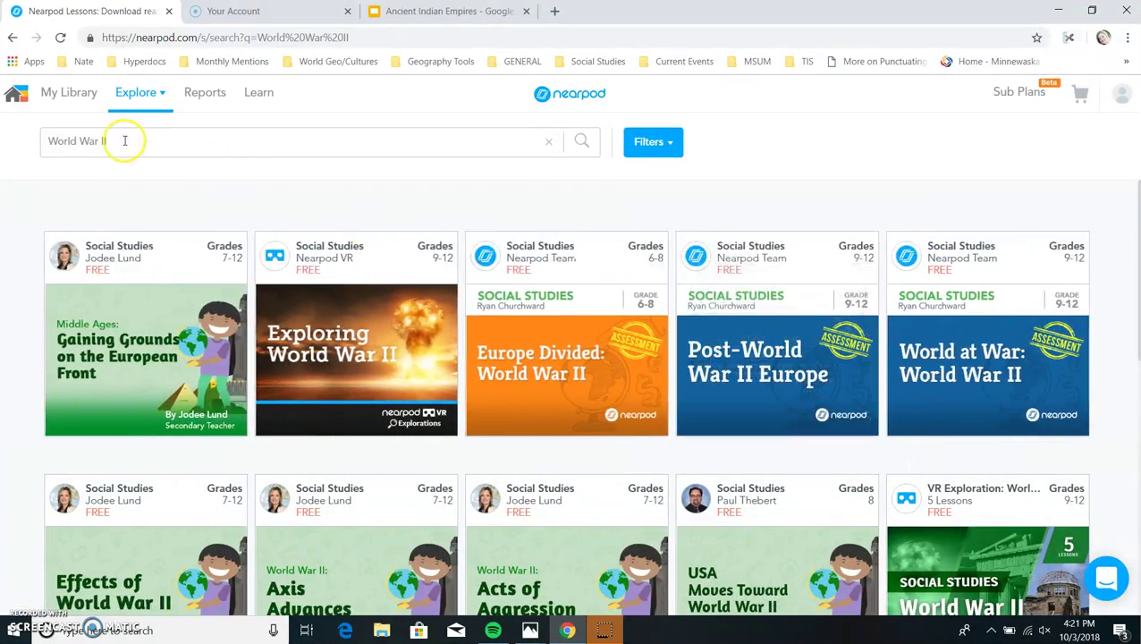
# - Replace the search term with "ELA", run the search and browse the listed lessons
pyautogui.click(45, 144)
pyautogui.press('BackSpace')
pyautogui.write('ELA')
pyautogui.press('Return')
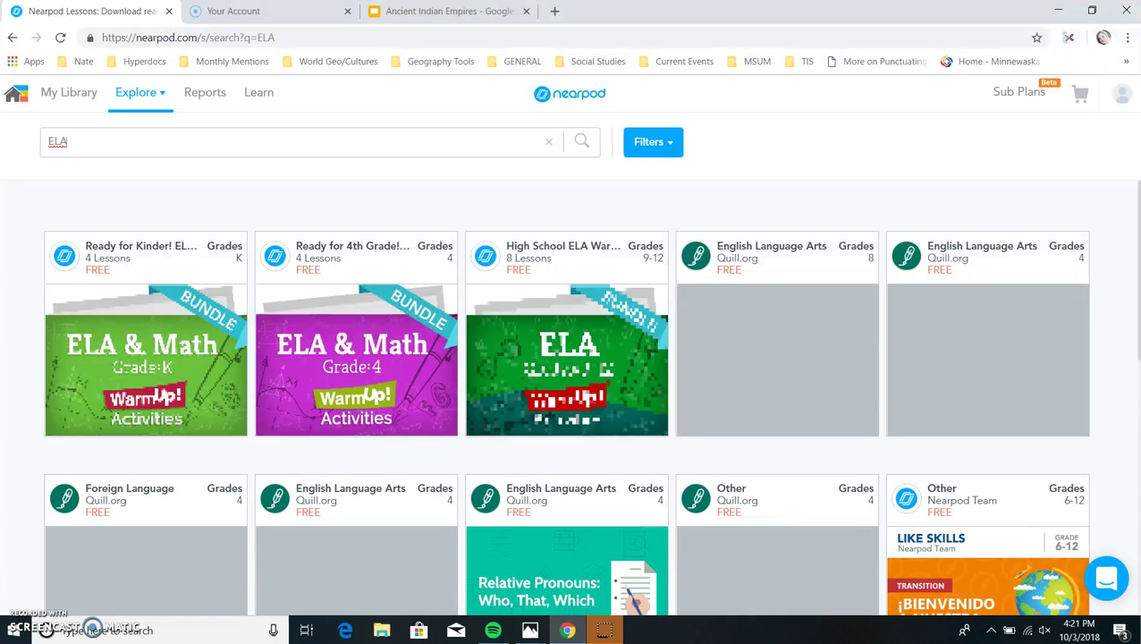
pyautogui.moveTo(350, 303)
pyautogui.moveTo(816, 332)
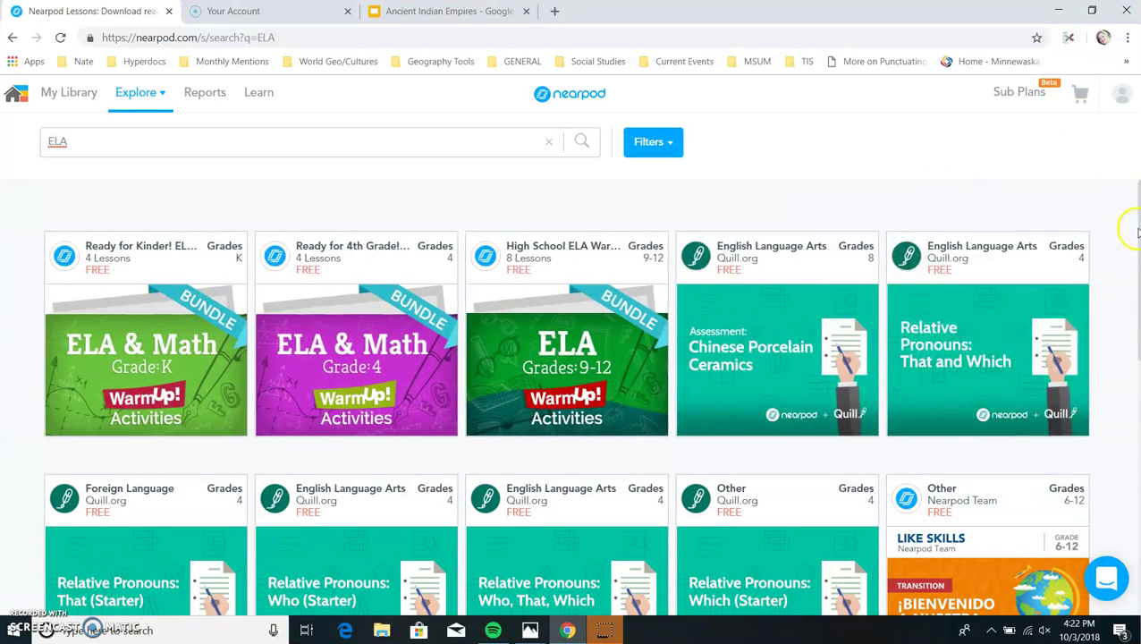
pyautogui.scroll(-6, 1137, 228)
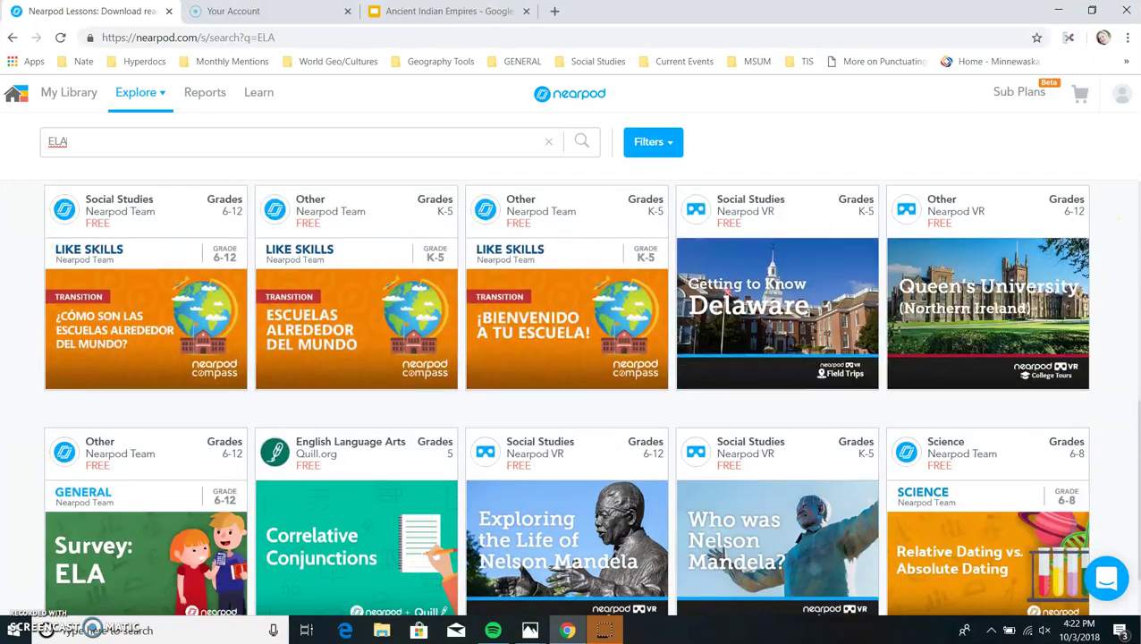
pyautogui.scroll(-1, 565, 396)
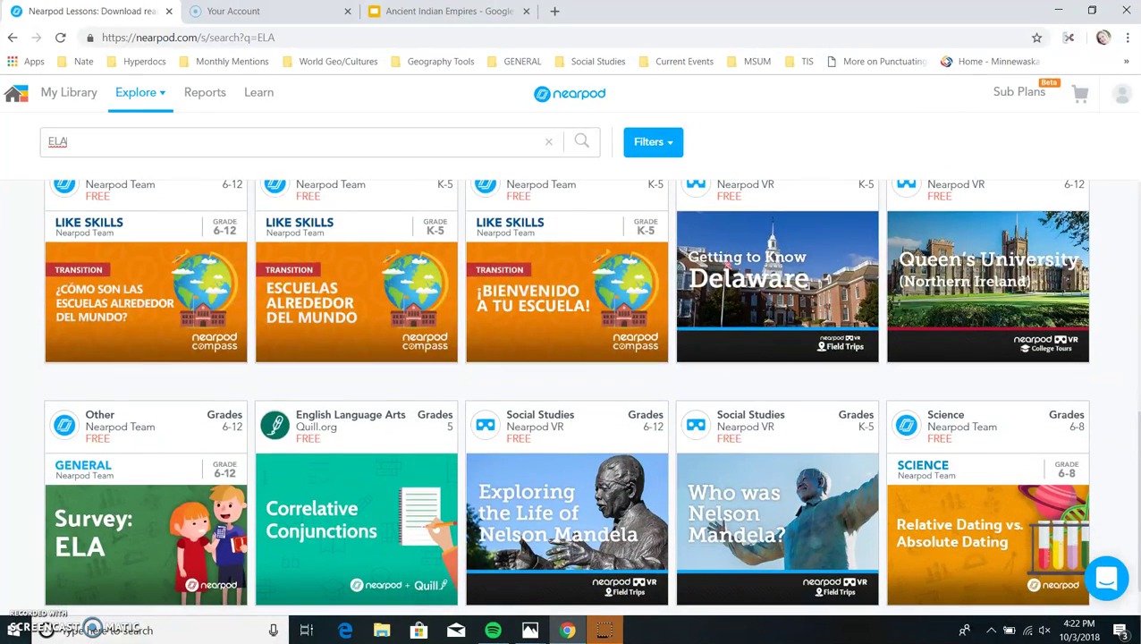
# - Open the "Who was Nelson Mandela?" K-5 lesson and preview its slides up to the Draw It question on slide 6
pyautogui.click(771, 475)
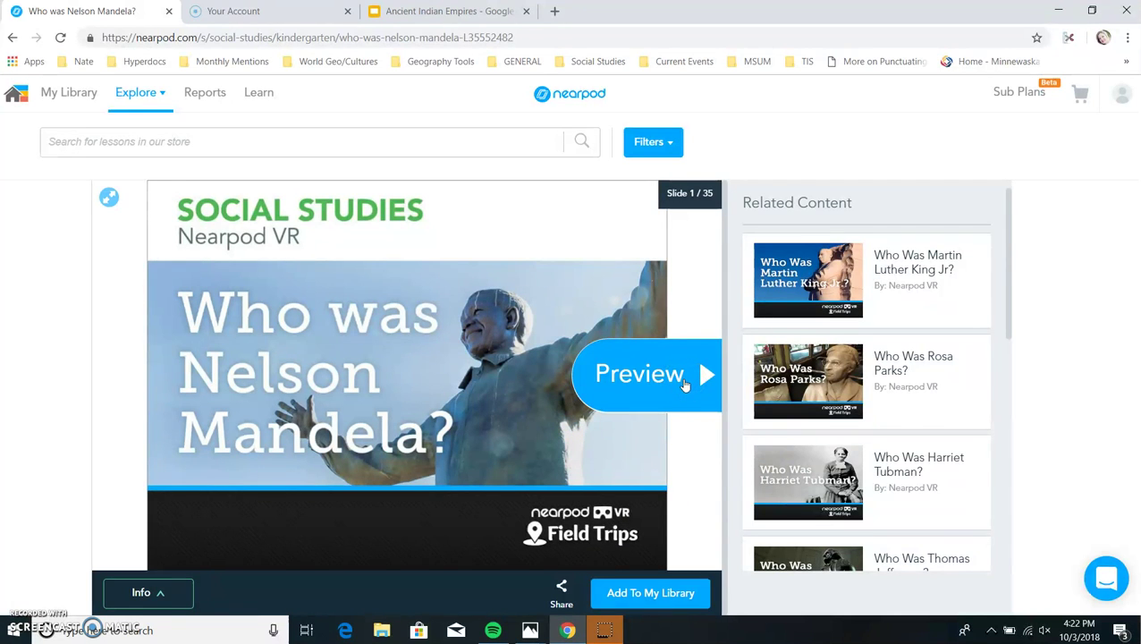
pyautogui.click(695, 381)
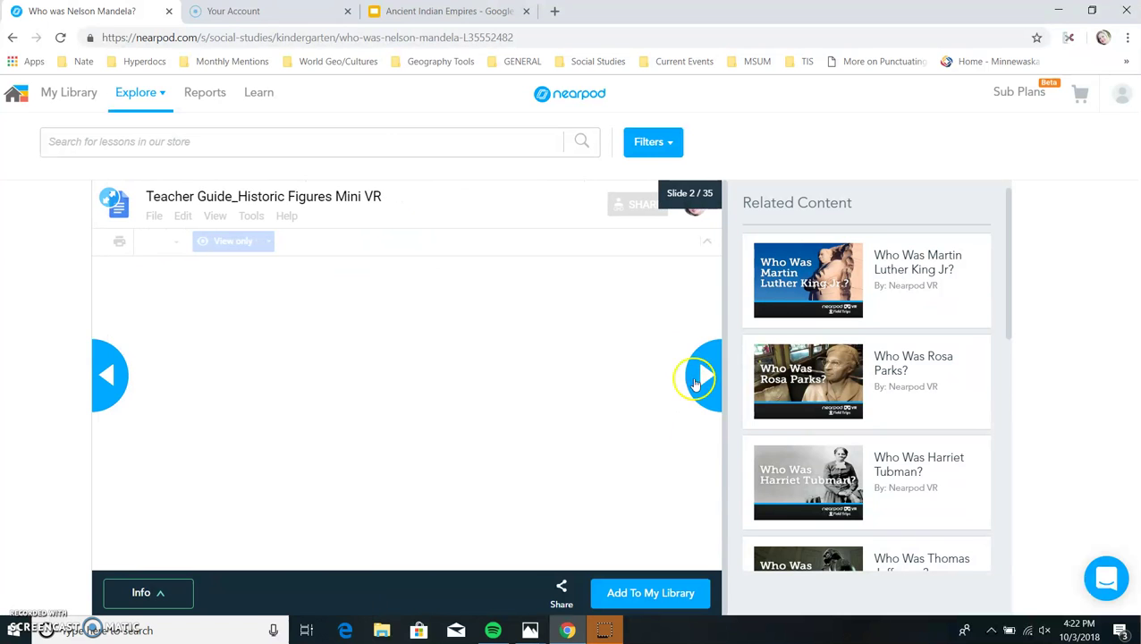
pyautogui.click(700, 380)
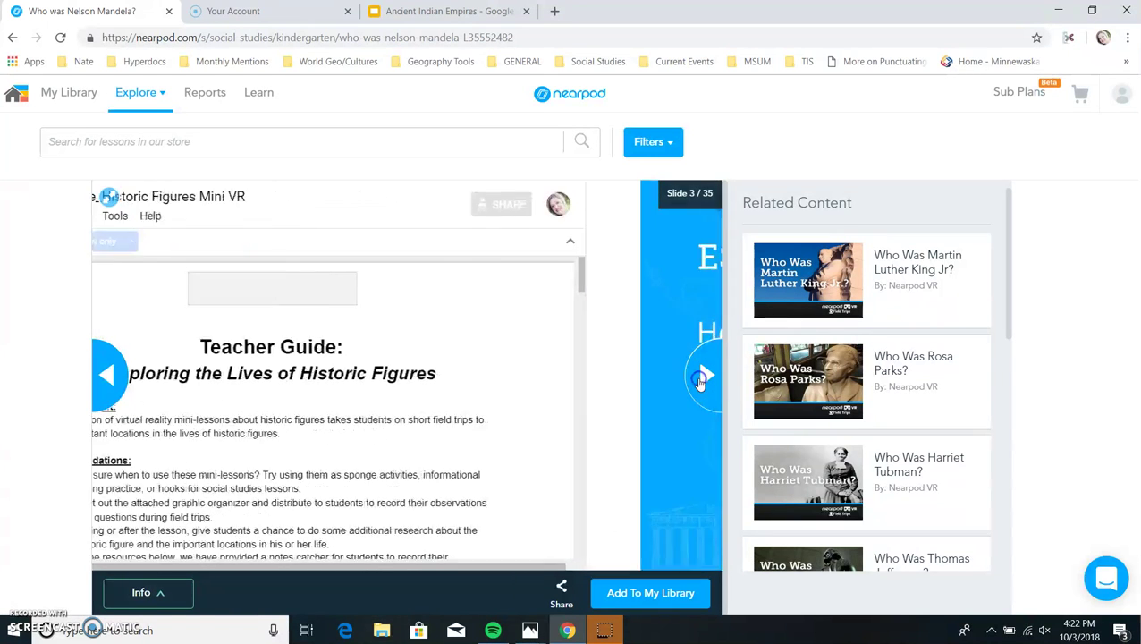
pyautogui.click(700, 380)
pyautogui.click(700, 380)
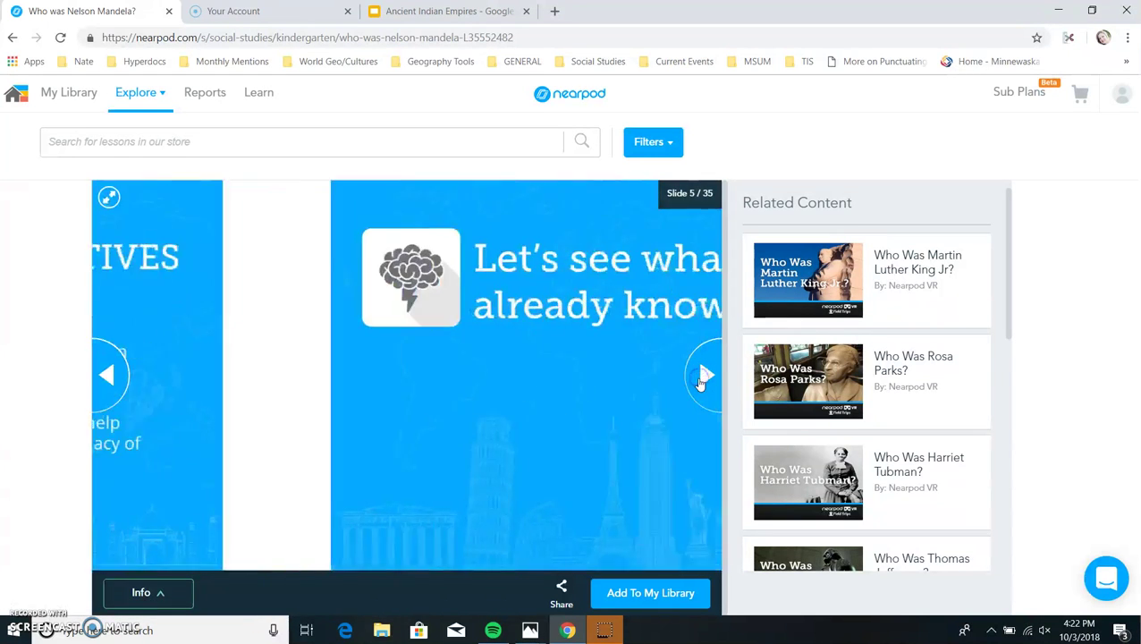
pyautogui.click(700, 381)
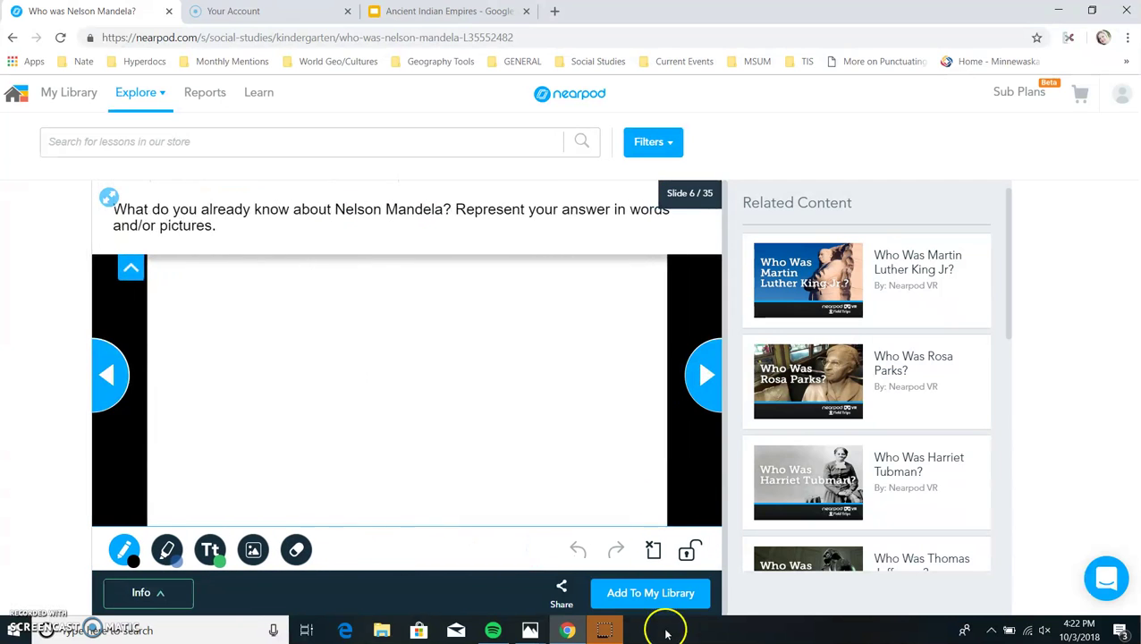
# - Add the Nelson Mandela lesson to My Library and open it from there for editing without duplicating it
pyautogui.click(650, 599)
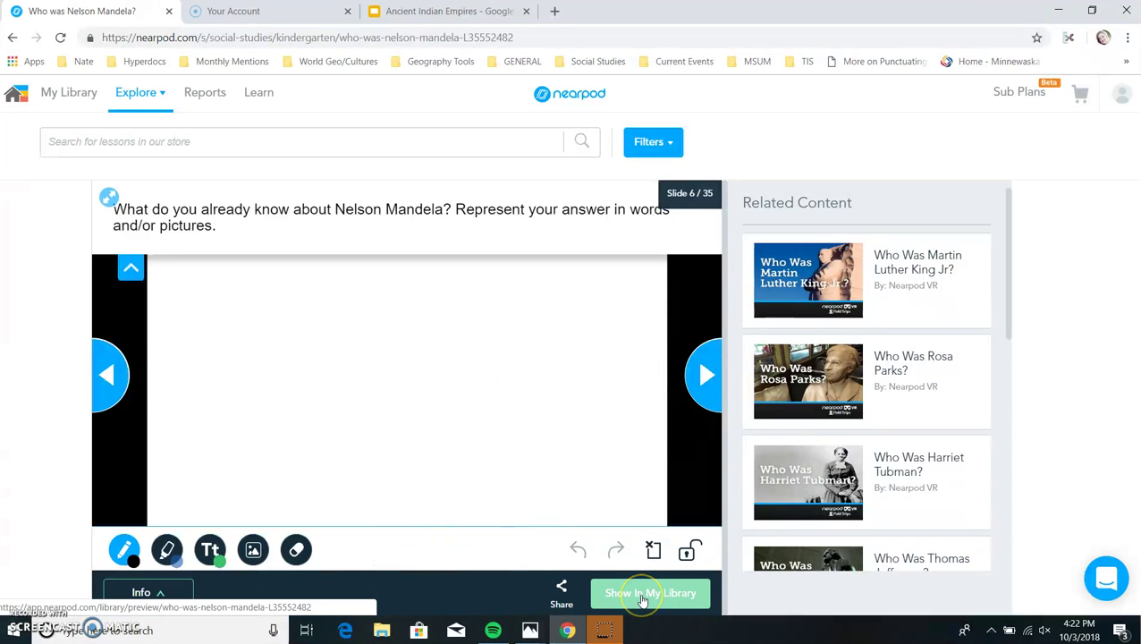
pyautogui.click(641, 597)
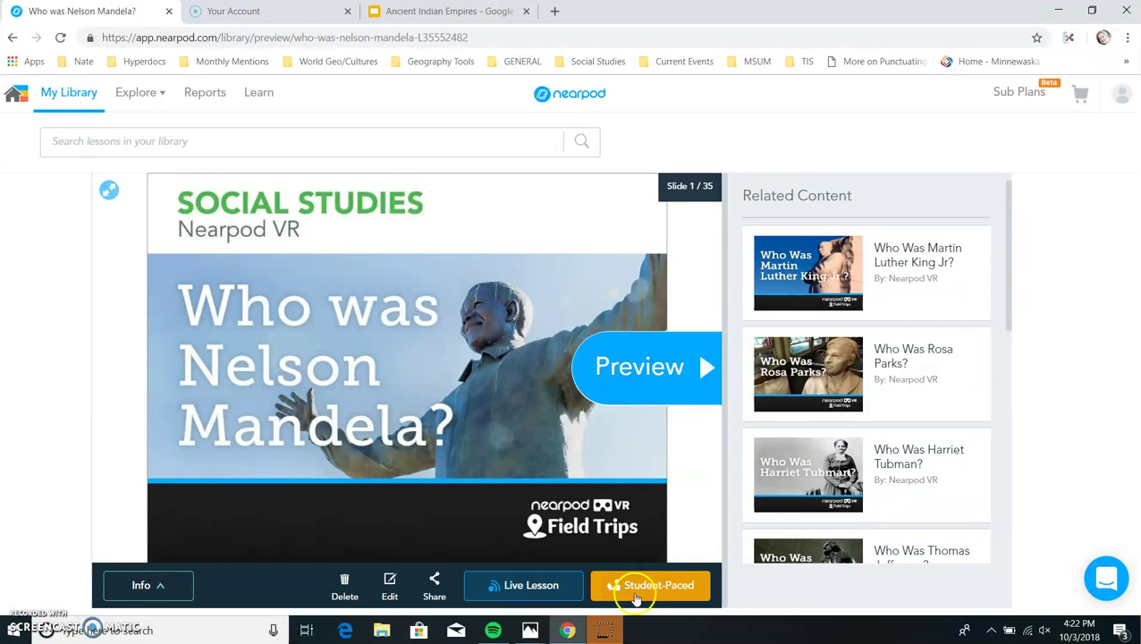
pyautogui.click(390, 586)
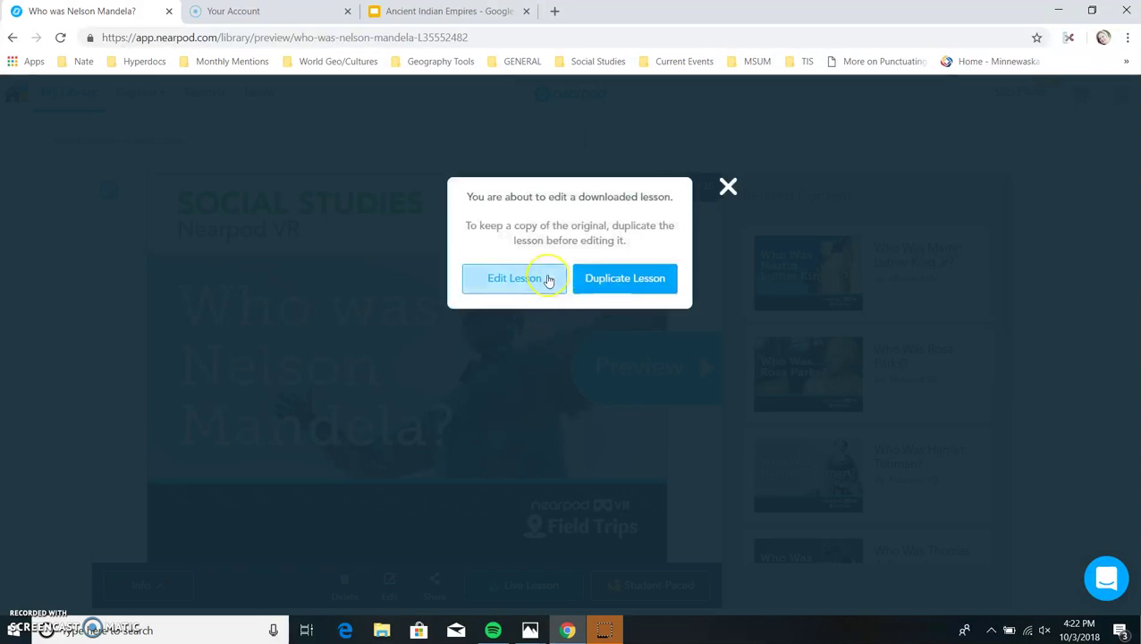
pyautogui.click(608, 282)
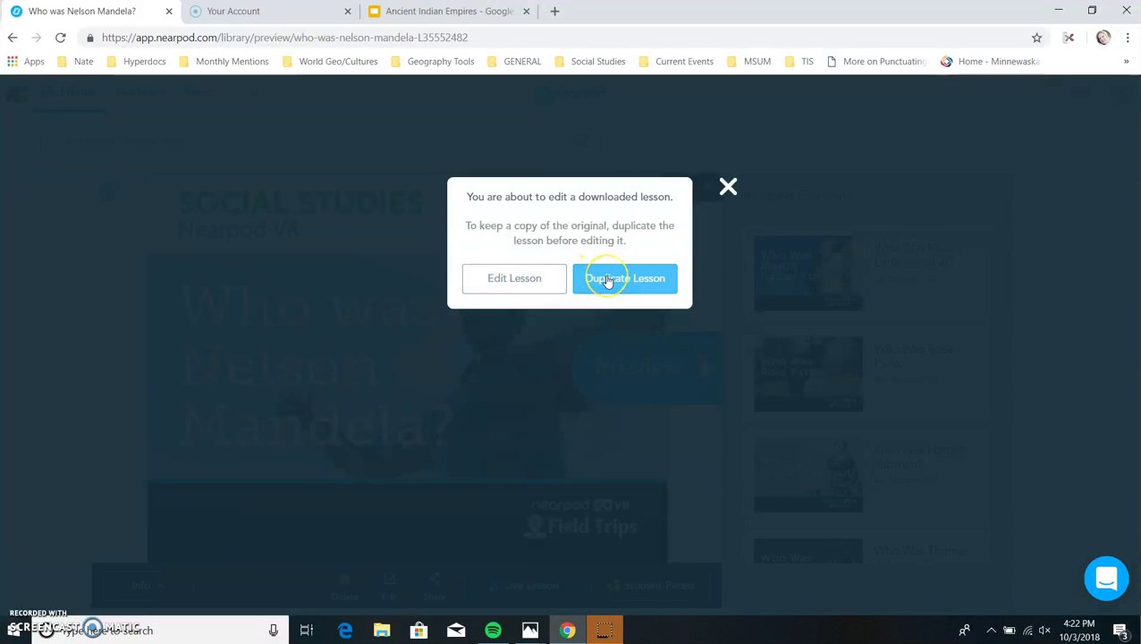
pyautogui.click(537, 292)
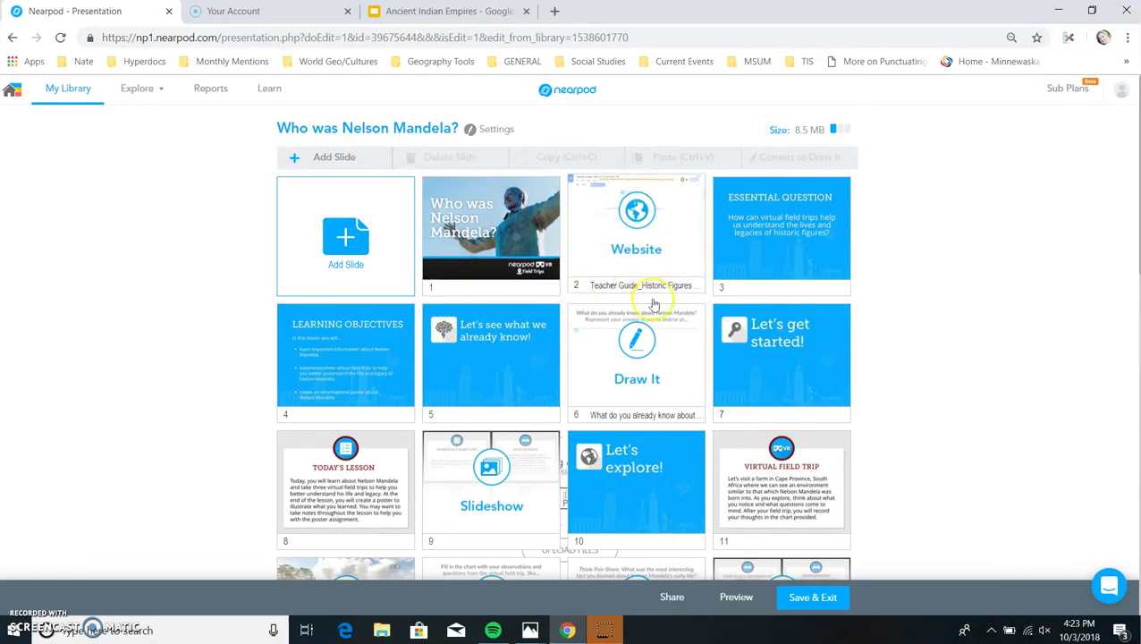
# - Open the Draw It activity on slide 6 and search YouTube for "Nelson Mandela" to find a reference video
pyautogui.moveTo(510, 362)
pyautogui.mouseDown()
pyautogui.moveTo(589, 247)
pyautogui.moveTo(496, 364)
pyautogui.moveTo(599, 375)
pyautogui.mouseUp()
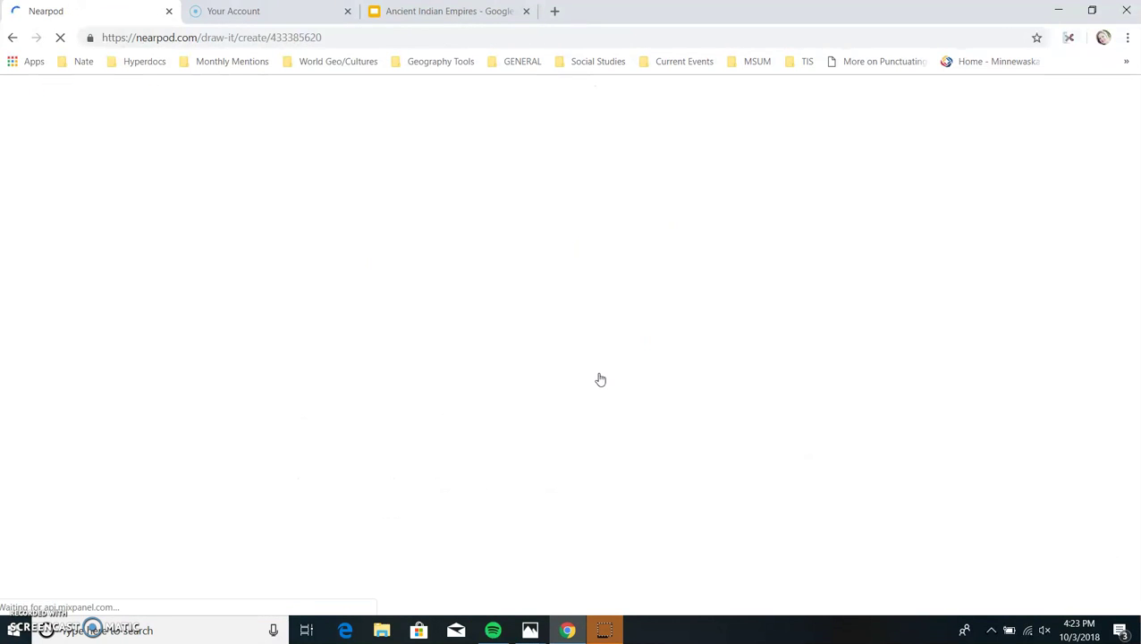
pyautogui.doubleClick(285, 142)
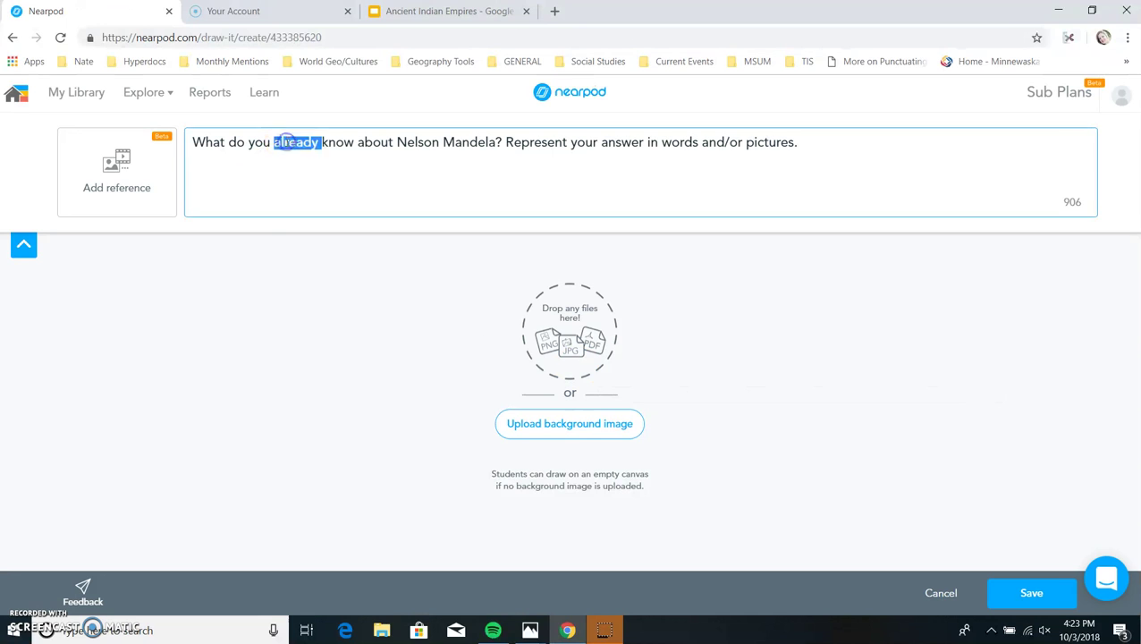
pyautogui.click(84, 179)
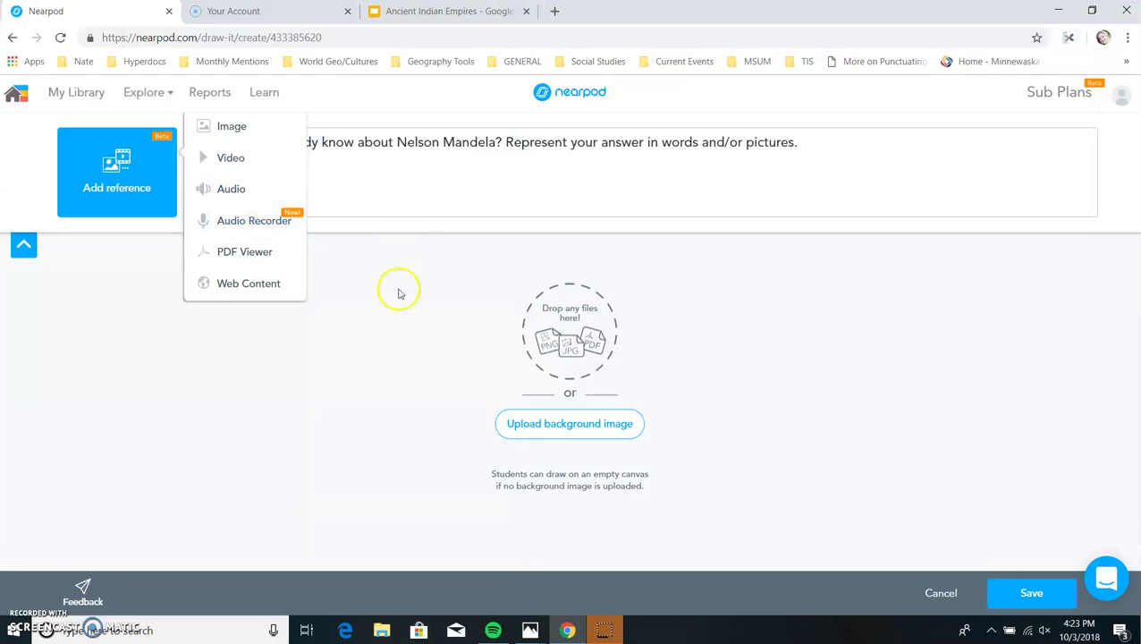
pyautogui.click(262, 158)
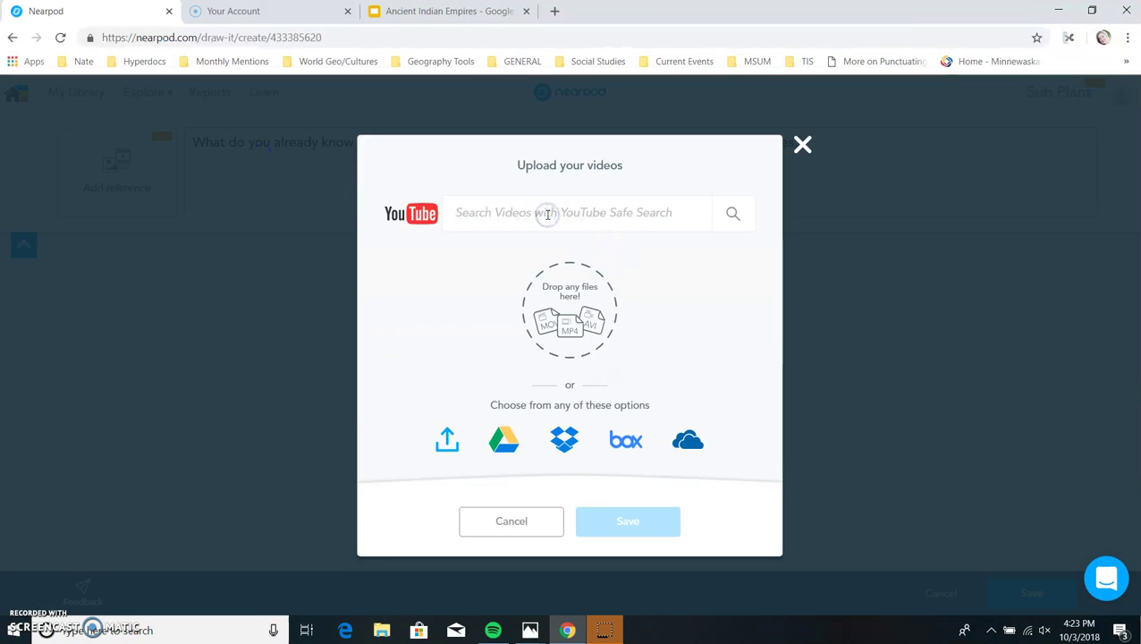
pyautogui.write('Nels')
pyautogui.write('on Me')
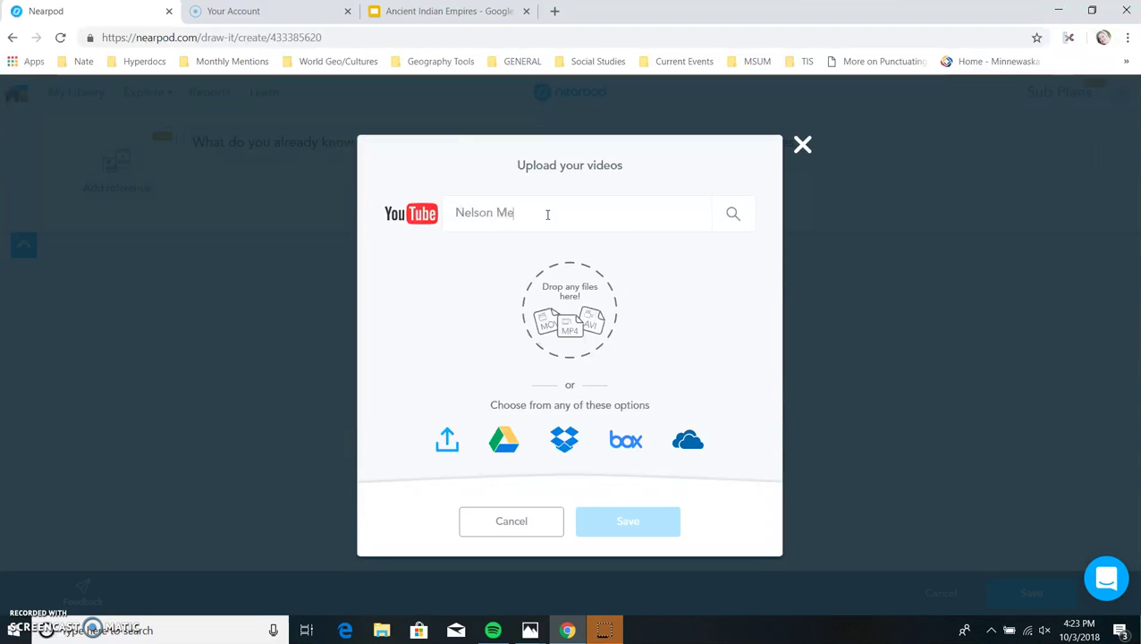
pyautogui.write('ndela')
pyautogui.press('Return')
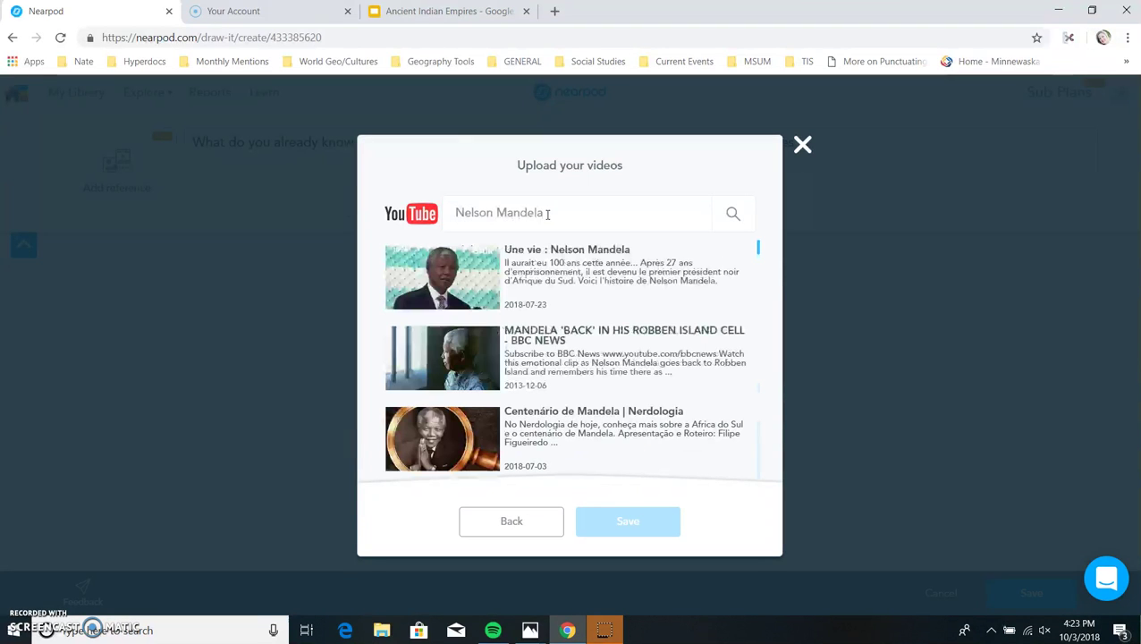
# - Preview the BBC News video "MANDELA 'BACK' IN HIS ROBBEN ISLAND CELL" and attach it as the question's reference
pyautogui.click(461, 356)
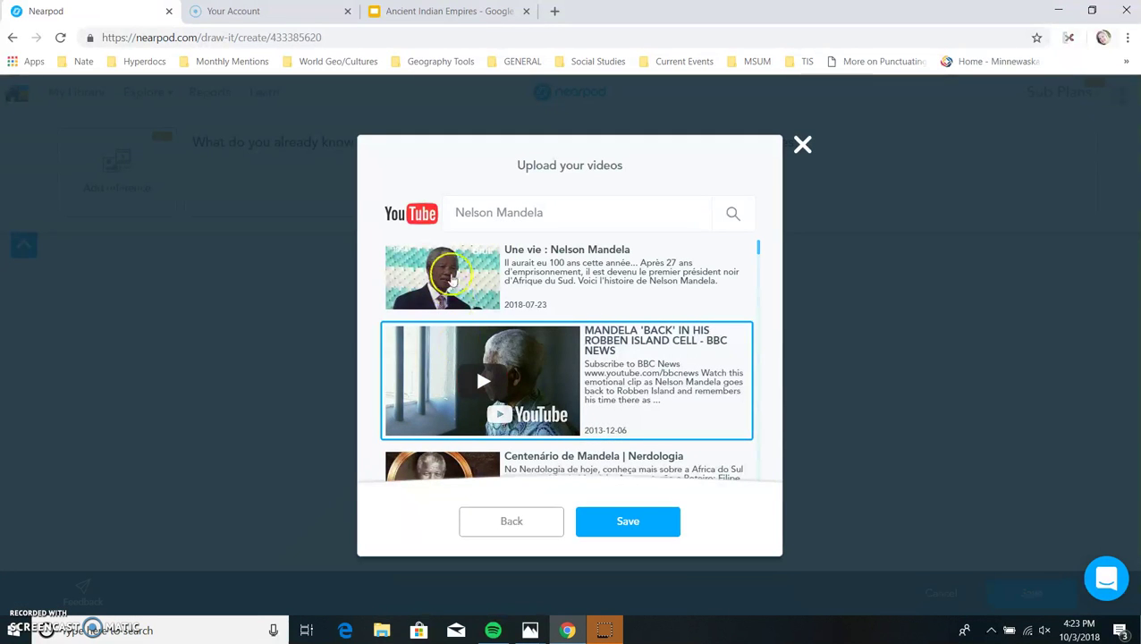
pyautogui.click(489, 347)
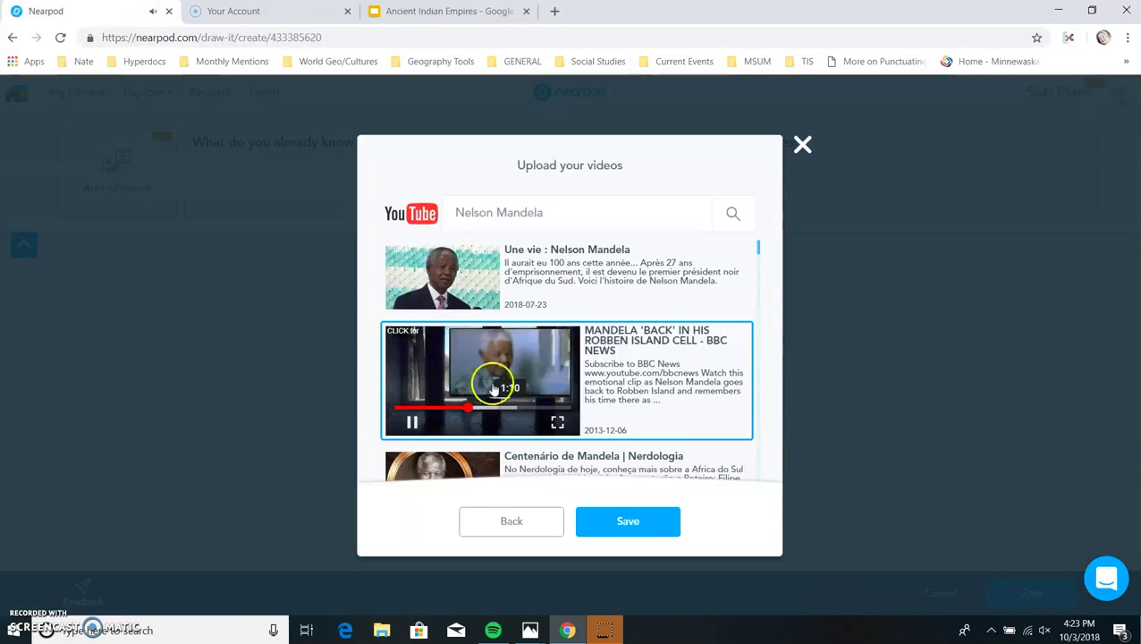
pyautogui.click(412, 421)
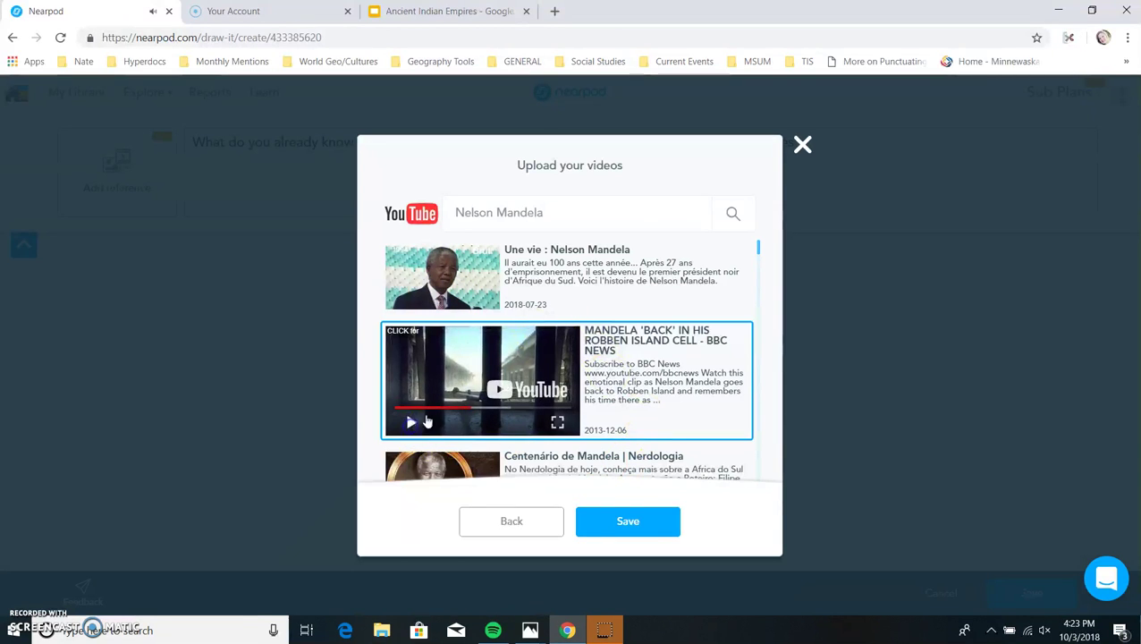
pyautogui.click(636, 528)
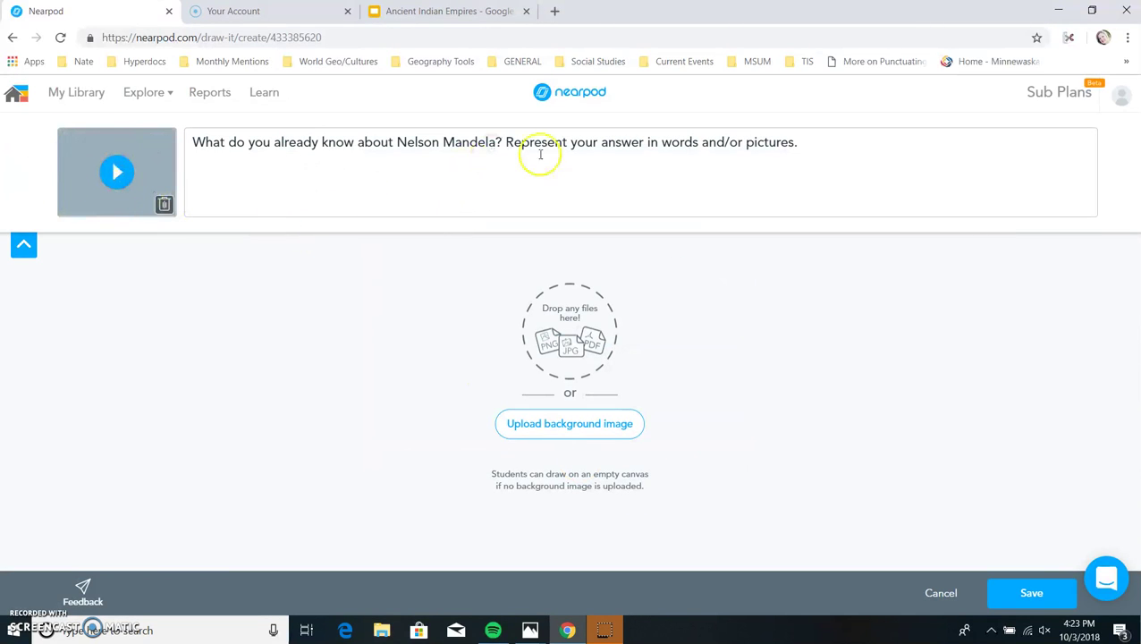
# - Save the Draw It activity, then save the Nelson Mandela lesson and exit the editor
pyautogui.click(1017, 596)
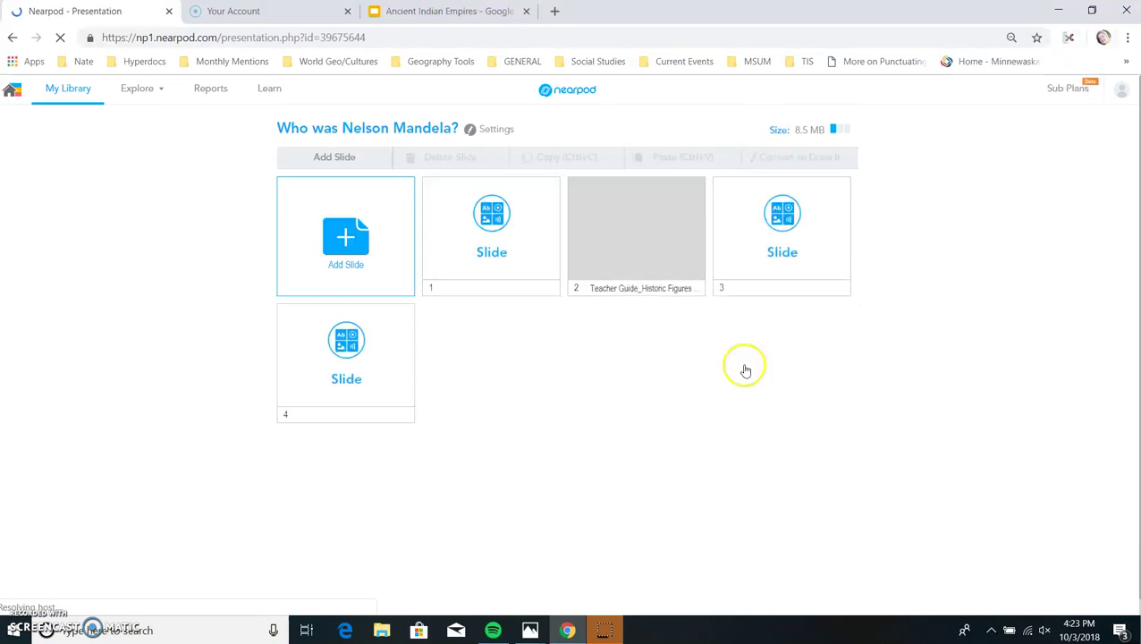
pyautogui.click(693, 372)
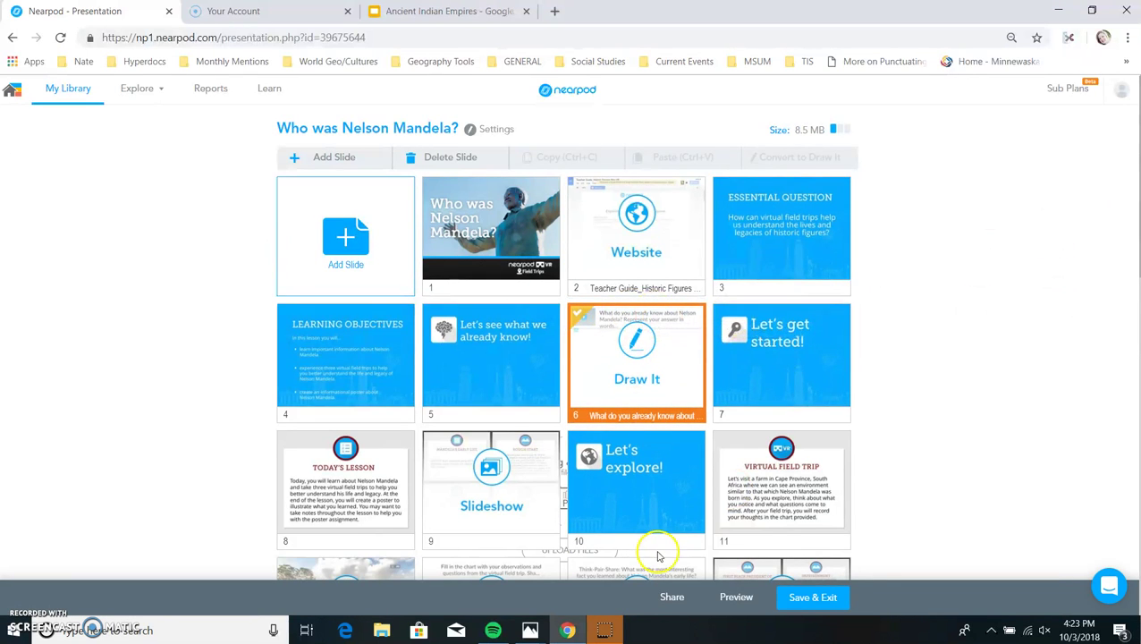
pyautogui.click(816, 597)
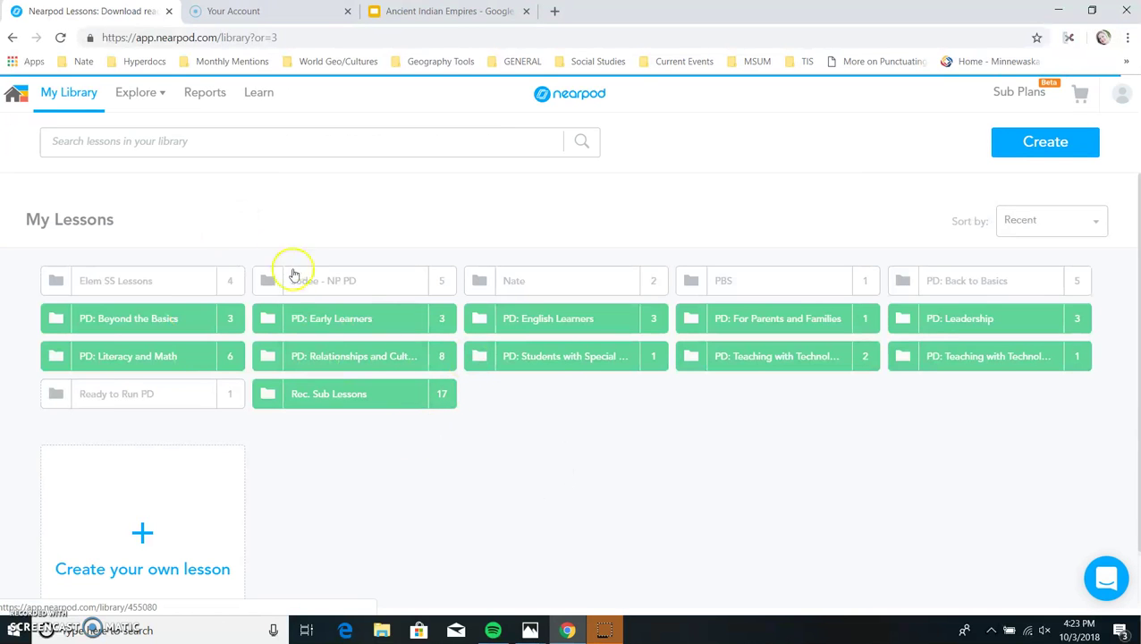
# - Check the launch options of the Nelson Mandela lesson, return to the home page and reopen My Library
pyautogui.moveTo(301, 506)
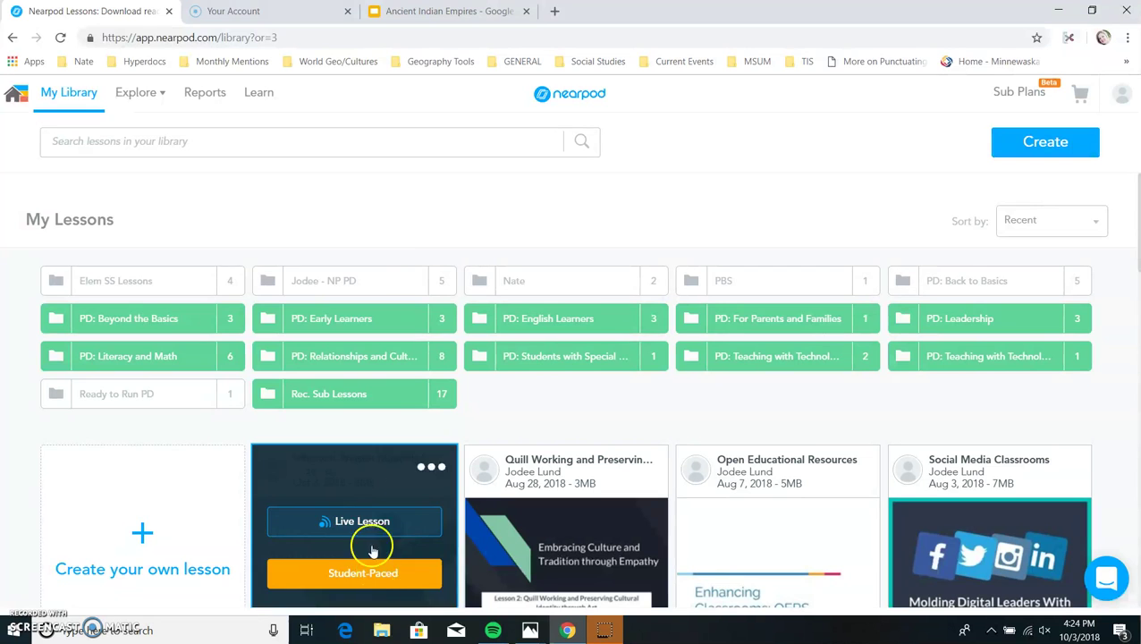
pyautogui.click(20, 96)
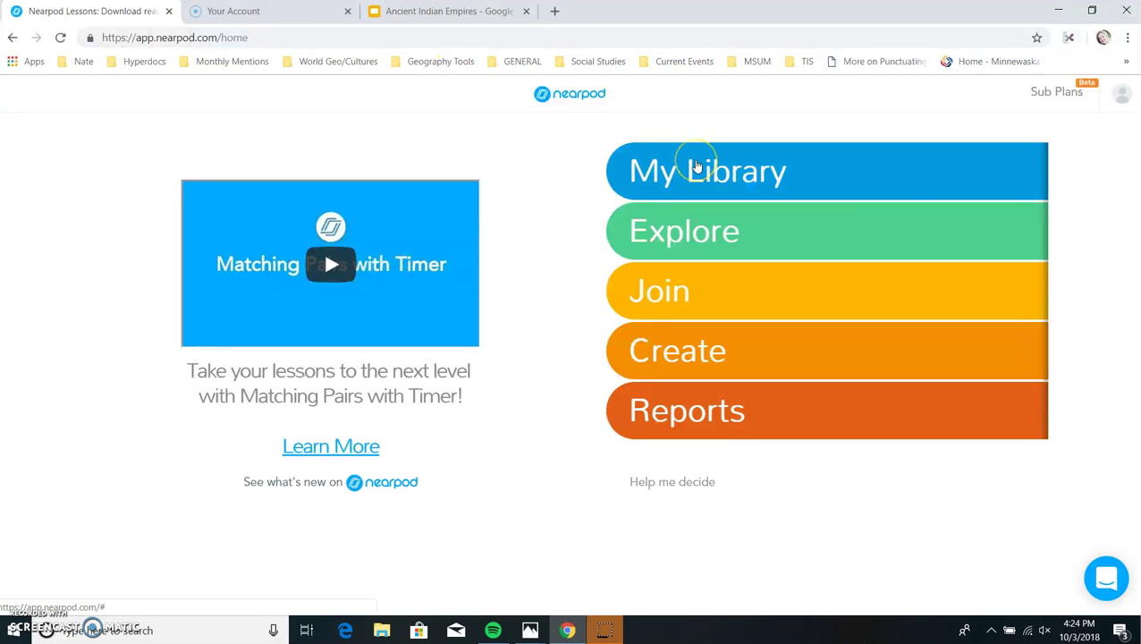
pyautogui.click(697, 167)
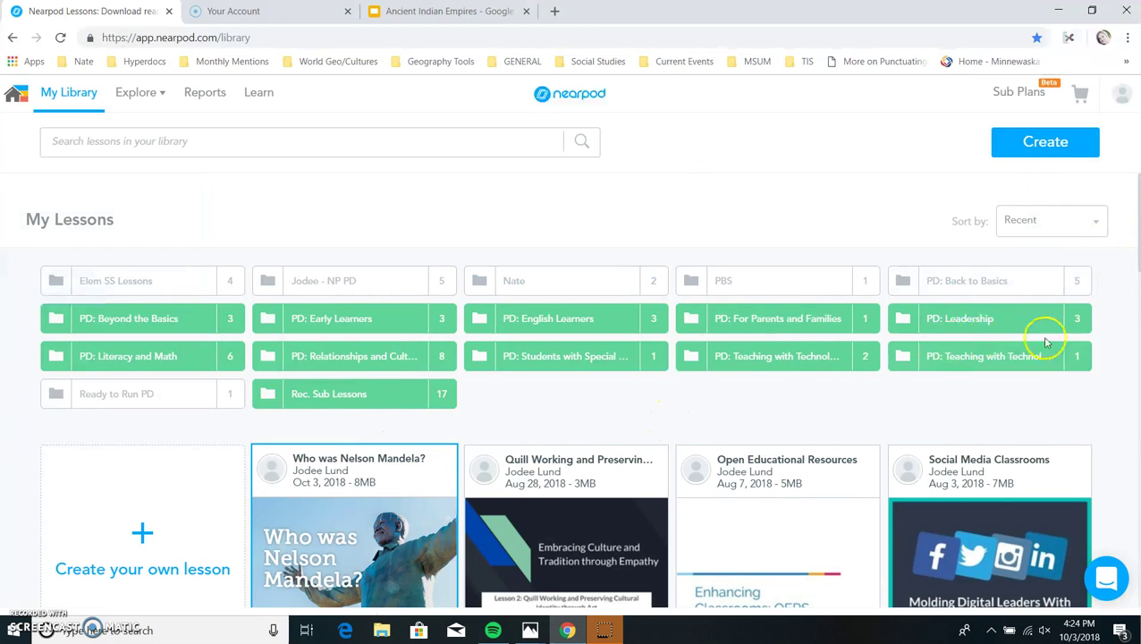
# - Open the sharing options of the Quill Working lesson, enable sharing an editable copy by email and close them without sending
pyautogui.moveTo(566, 479)
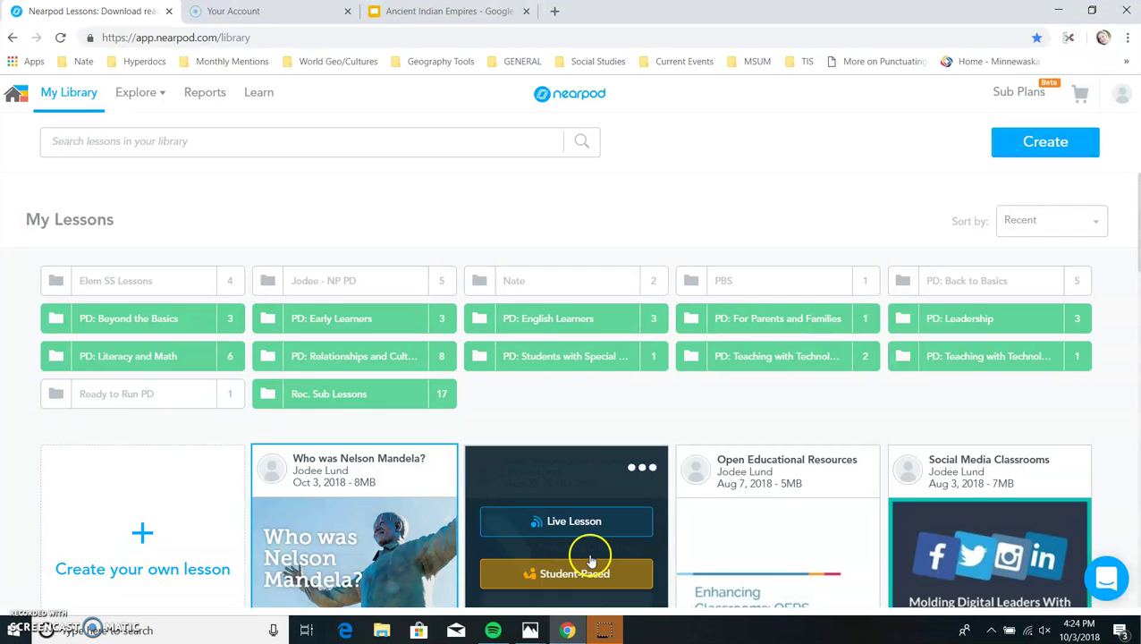
pyautogui.click(645, 470)
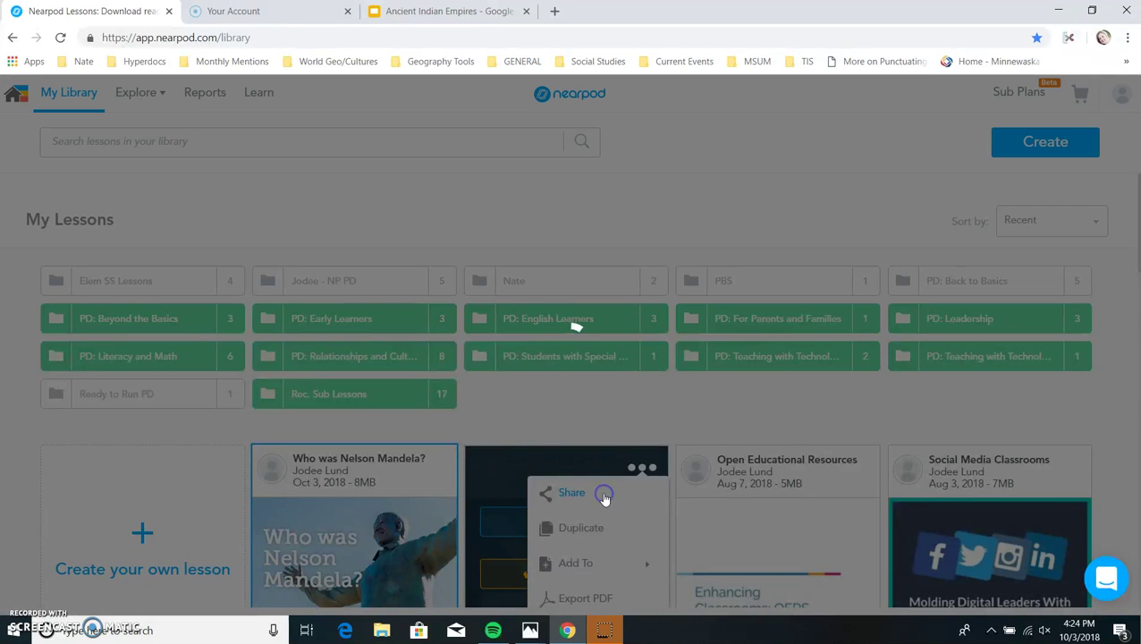
pyautogui.click(604, 497)
pyautogui.click(505, 322)
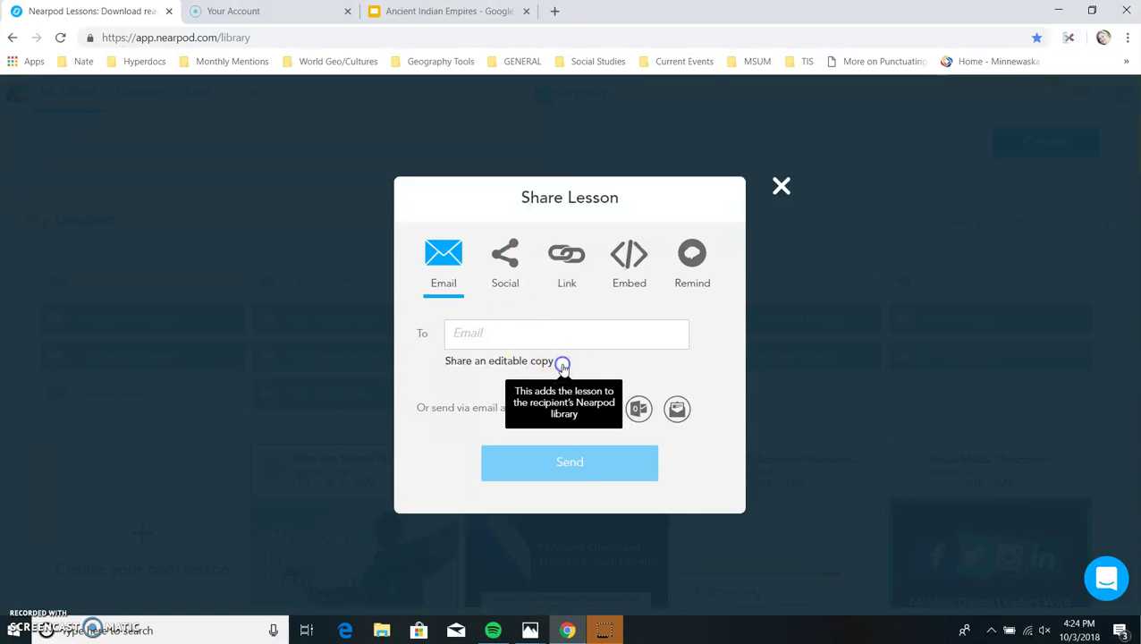
pyautogui.click(562, 364)
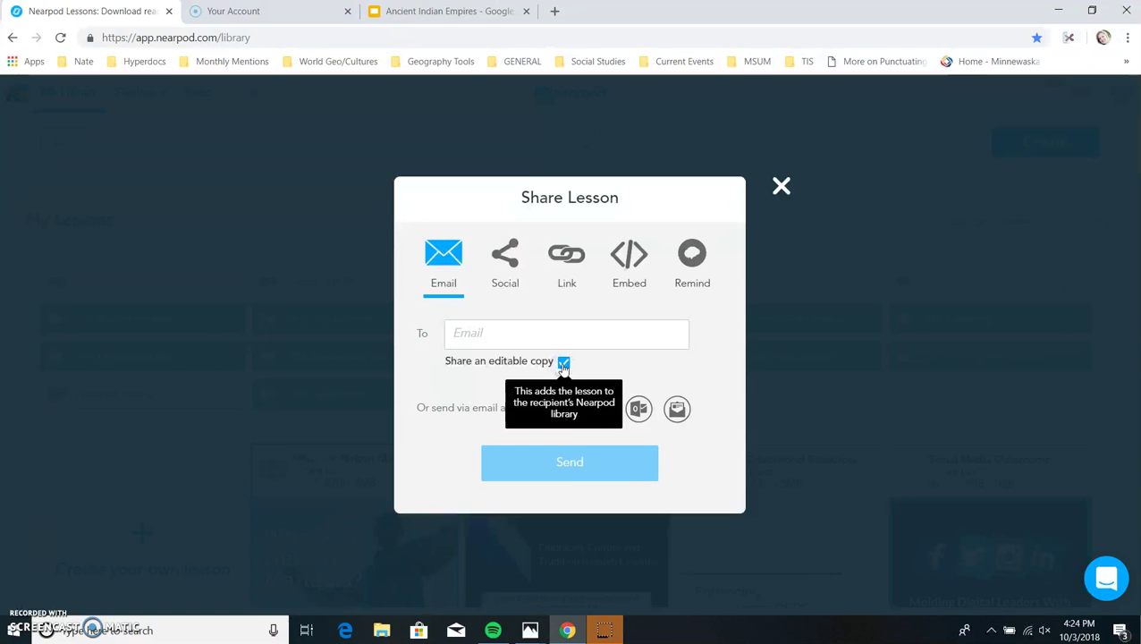
pyautogui.click(782, 185)
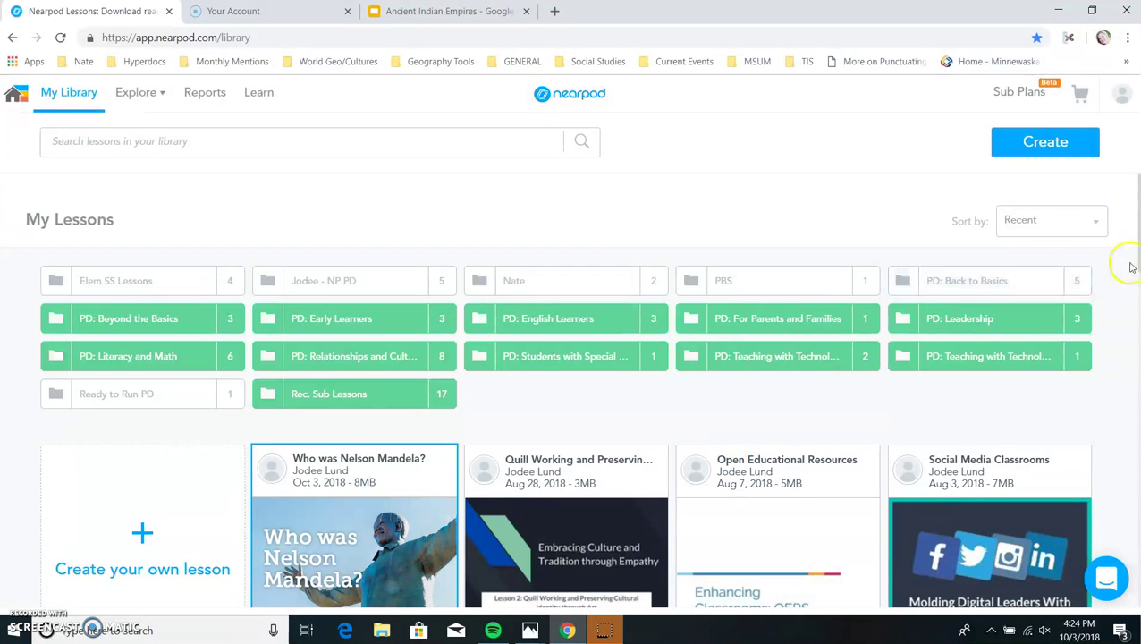
# - Start a student-paced session of the Quill Working lesson, highlight its join code and display the Medium embed code
pyautogui.scroll(-3, 1136, 252)
pyautogui.moveTo(591, 219)
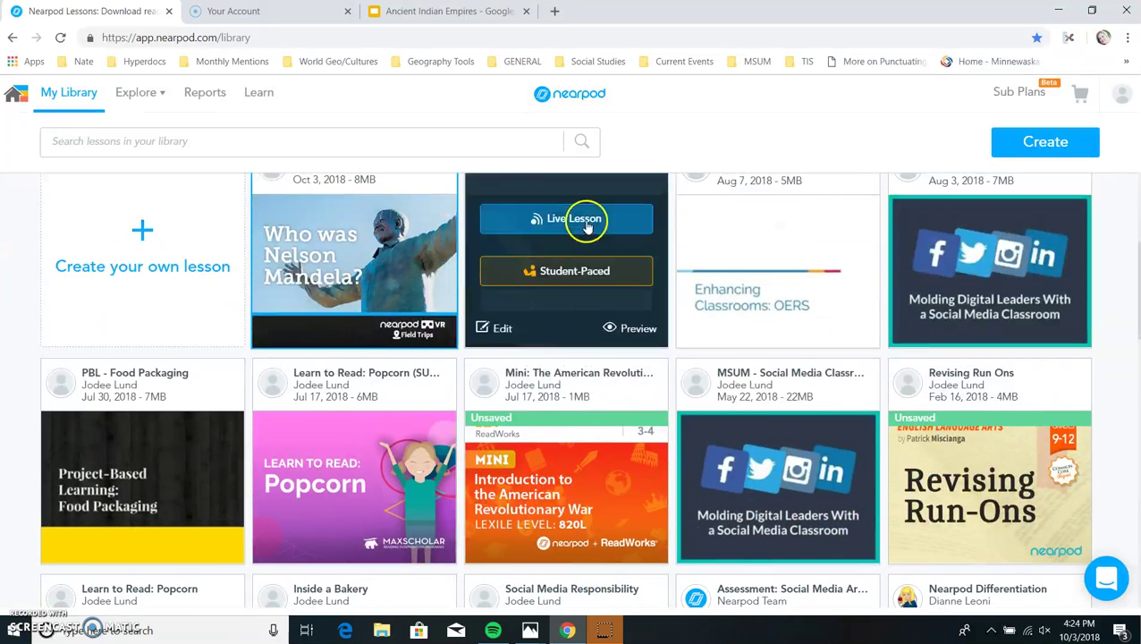
pyautogui.click(562, 273)
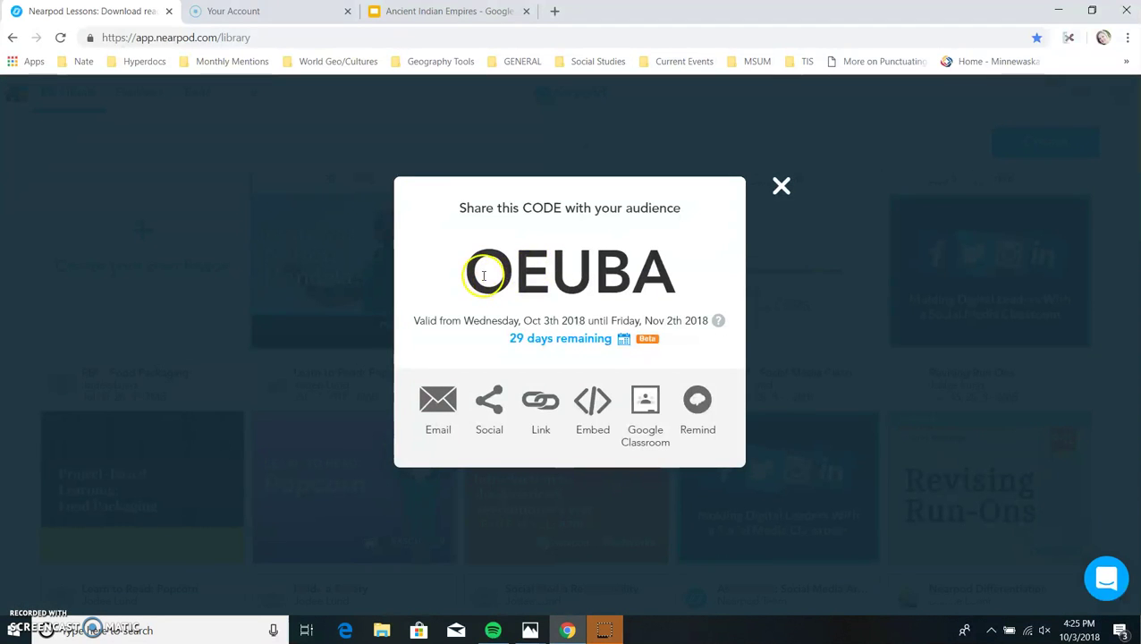
pyautogui.doubleClick(488, 276)
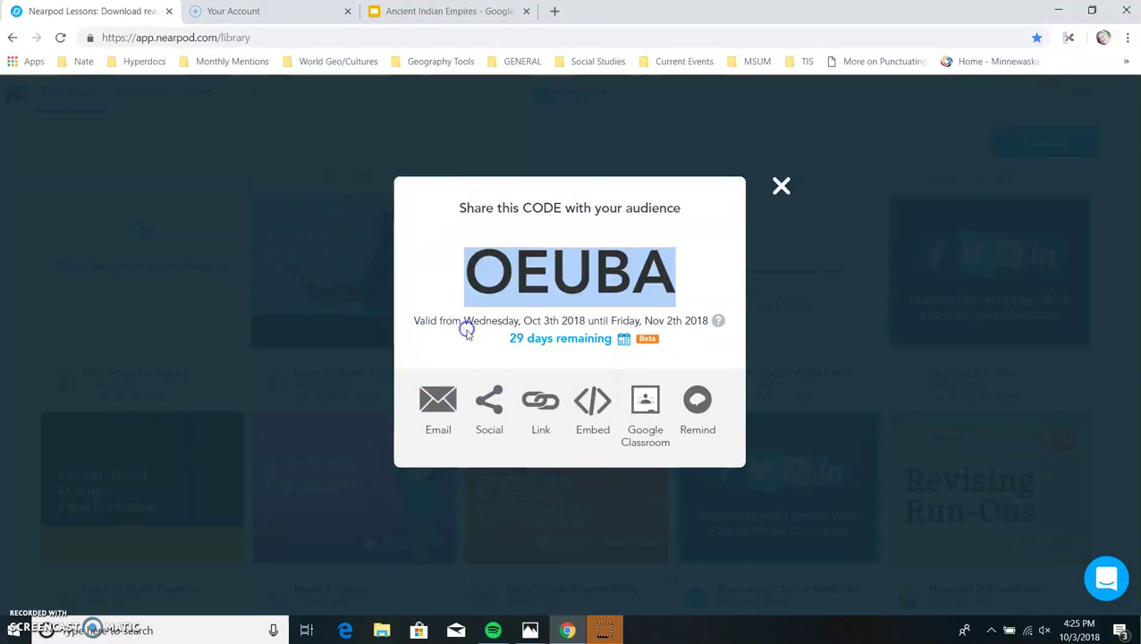
pyautogui.click(595, 404)
pyautogui.click(540, 426)
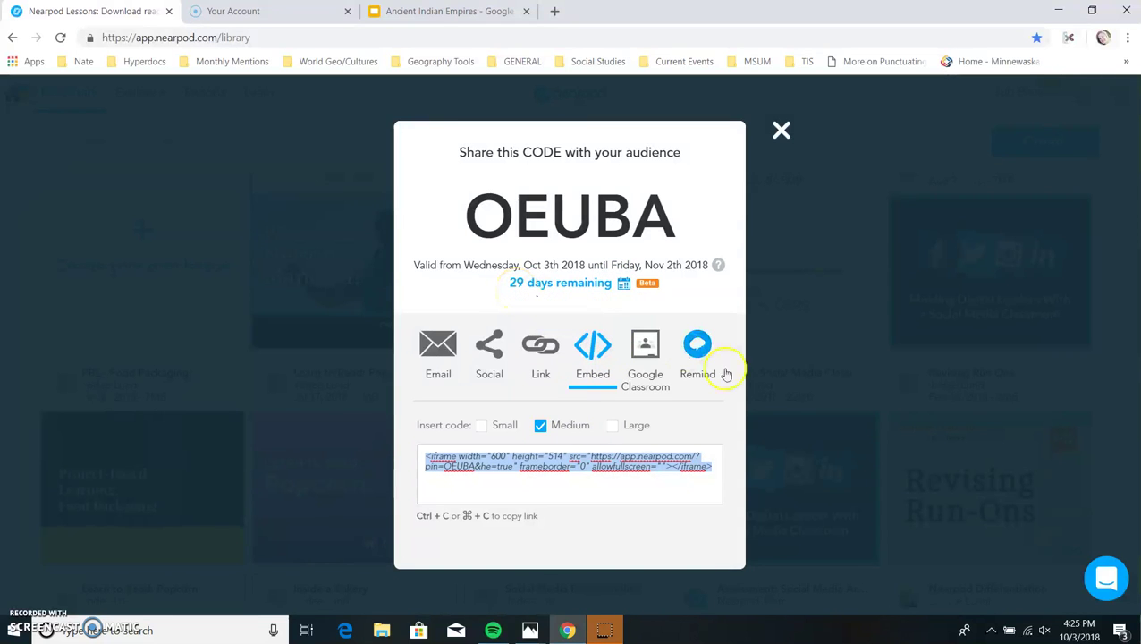
# - Extend the validity of the Quill Working session's join code to Friday, June 7, 2019, and apply the new date
pyautogui.click(564, 290)
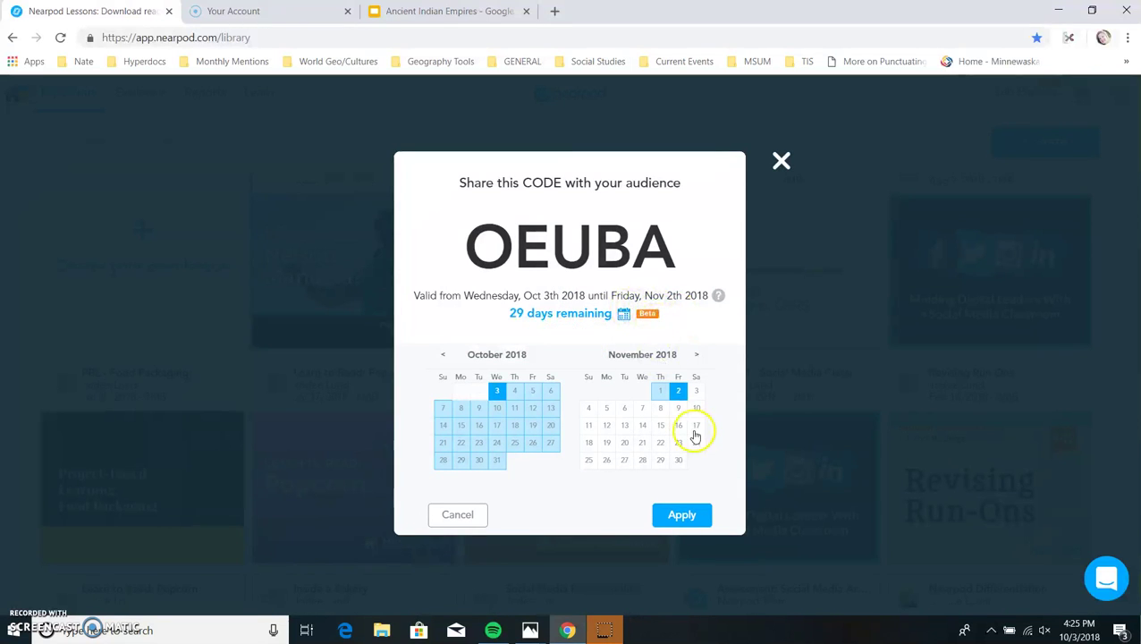
pyautogui.click(696, 355)
pyautogui.click(696, 356)
pyautogui.click(697, 356)
pyautogui.click(696, 356)
pyautogui.click(696, 356)
pyautogui.click(696, 356)
pyautogui.click(696, 355)
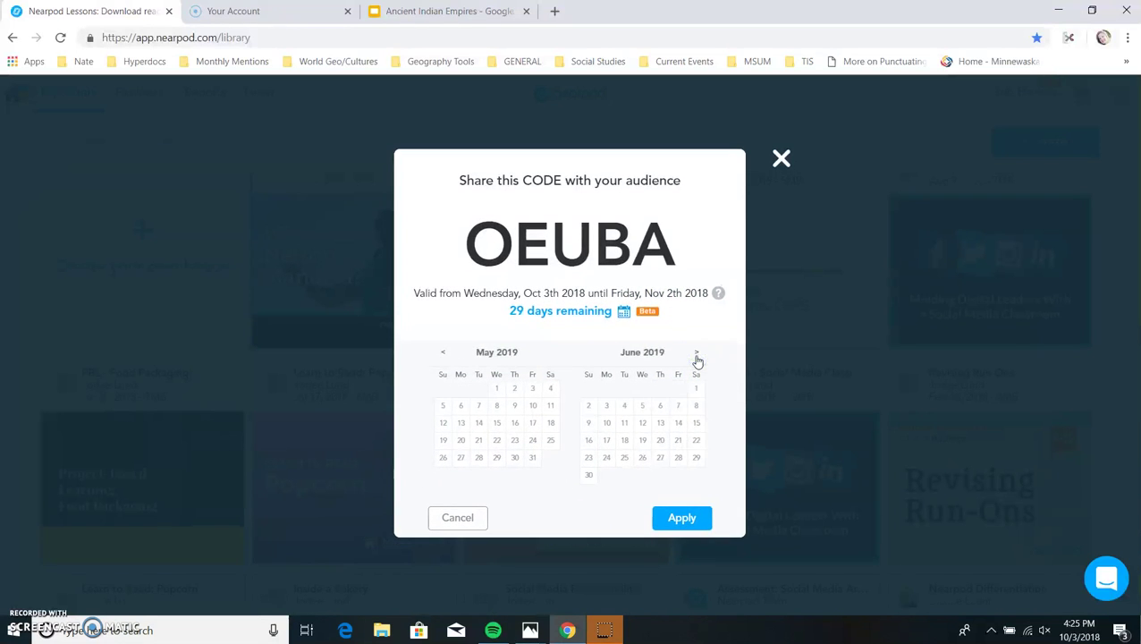
pyautogui.click(677, 406)
pyautogui.click(688, 518)
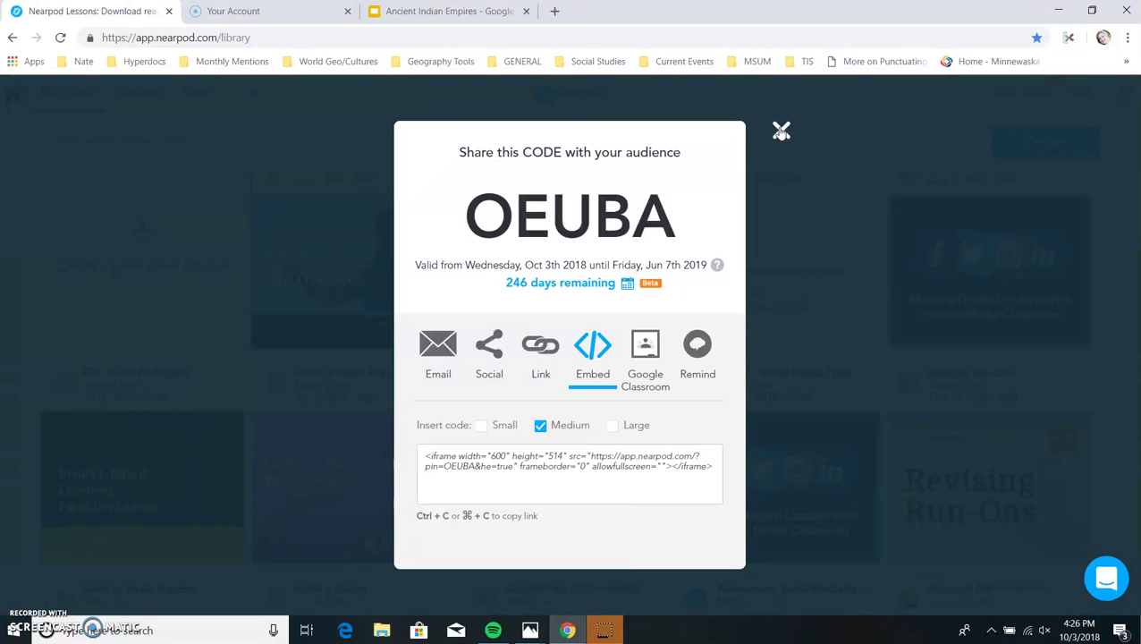
# - Try to share the student-paced session to Google Classroom and close the sharing dialog
pyautogui.click(650, 348)
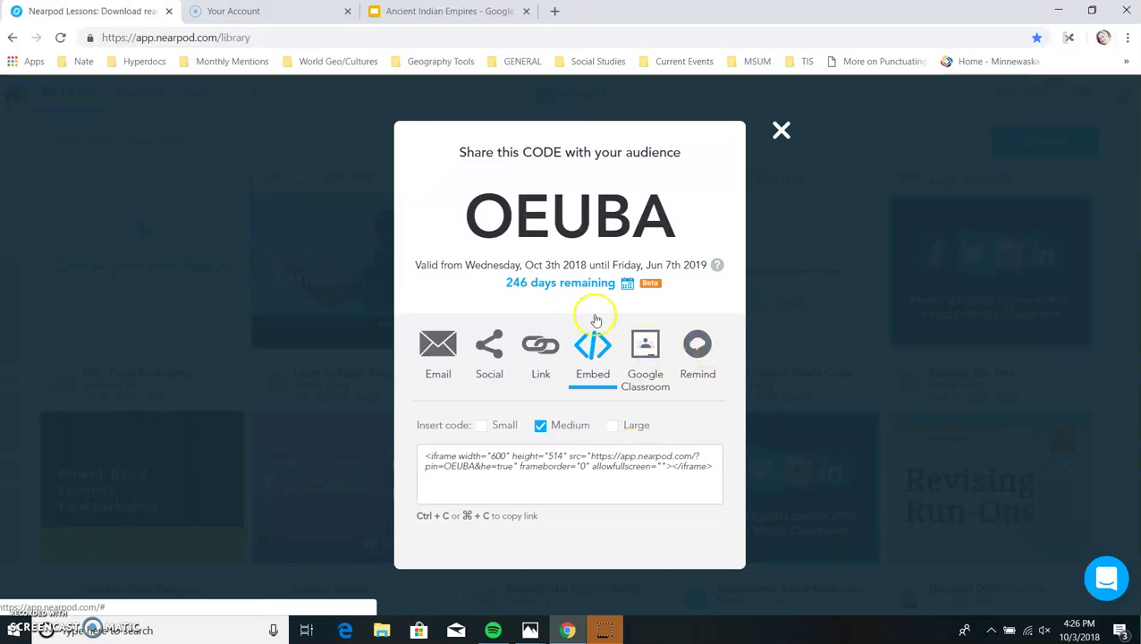
pyautogui.click(641, 349)
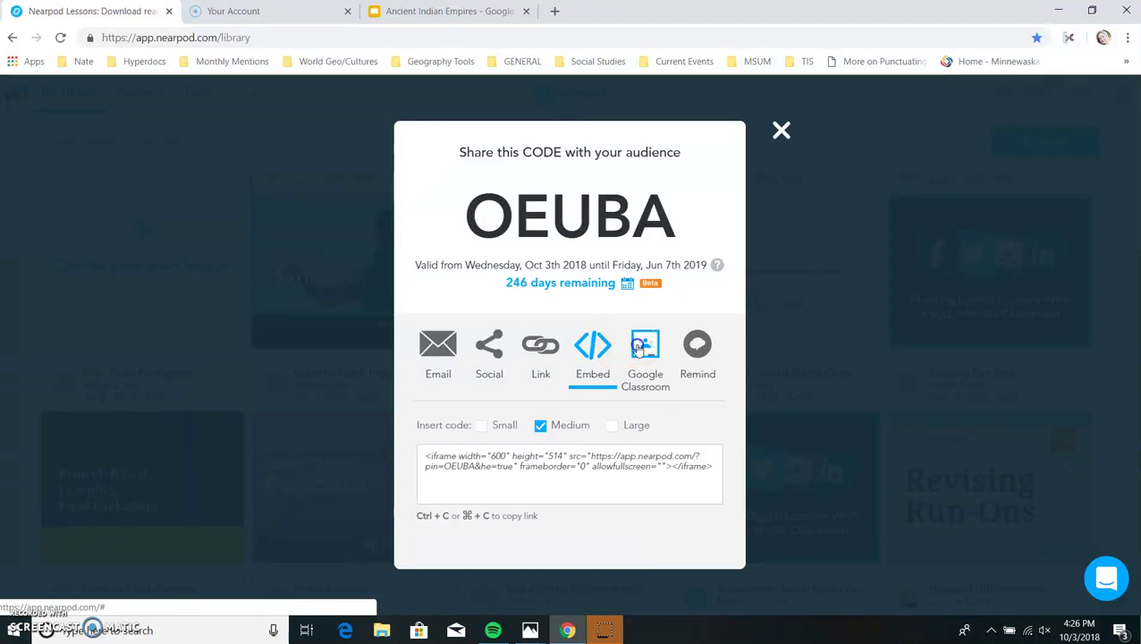
pyautogui.click(782, 131)
# - Launch a new student-paced session of the Quill Working lesson instead of reusing the active one
pyautogui.moveTo(541, 273)
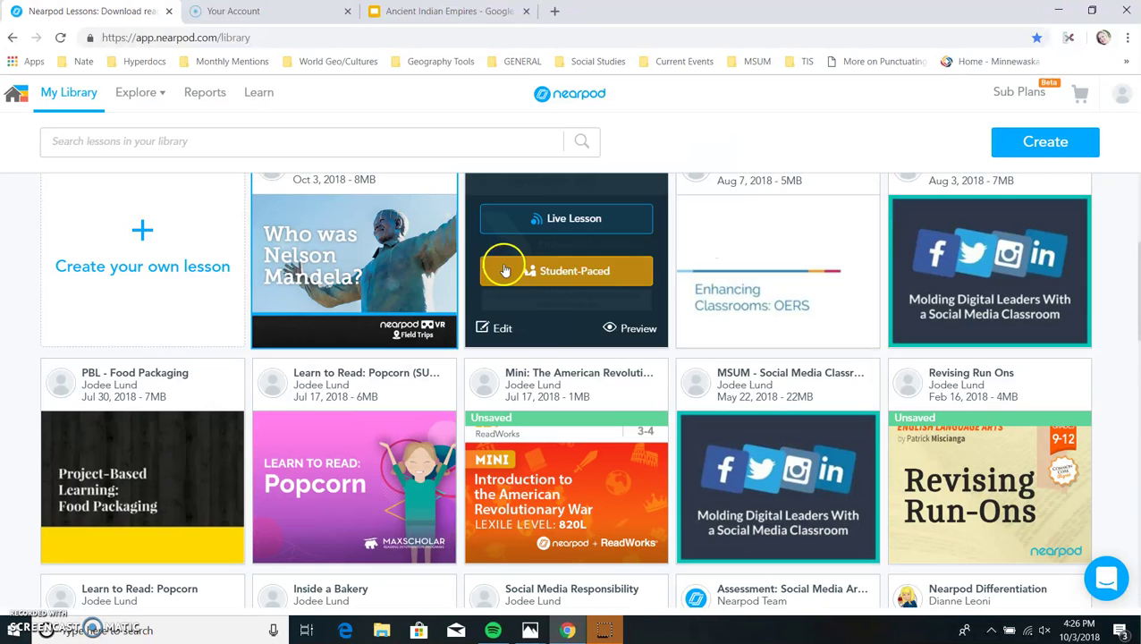
pyautogui.click(584, 276)
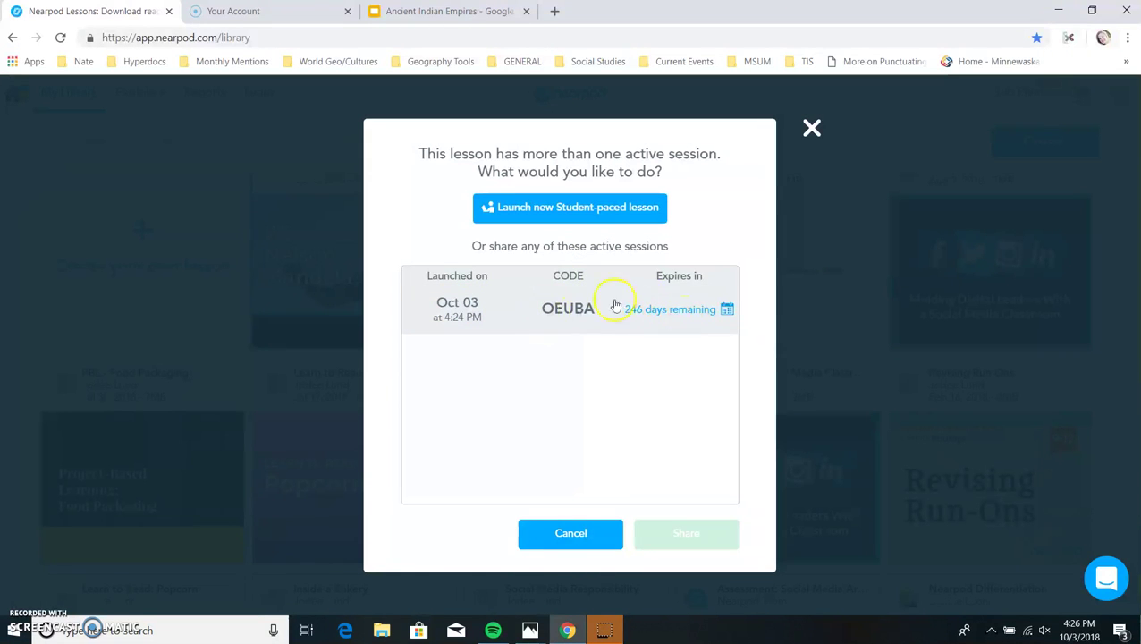
pyautogui.click(604, 207)
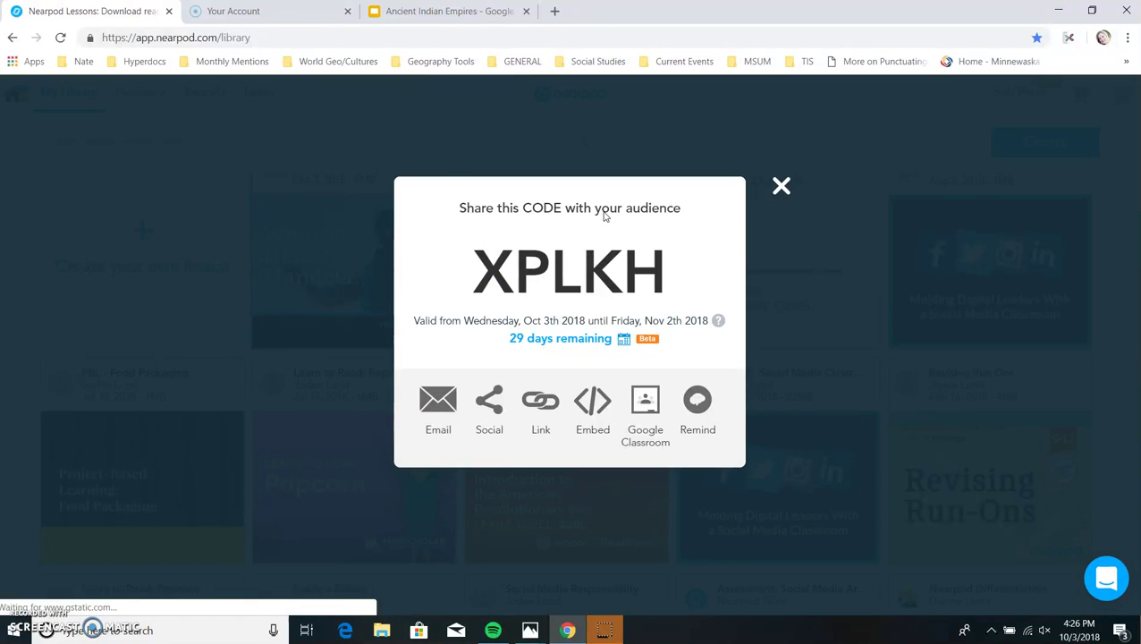
# - Open Google Classroom sharing for the new session, view the available classes, and close everything without sharing
pyautogui.click(642, 402)
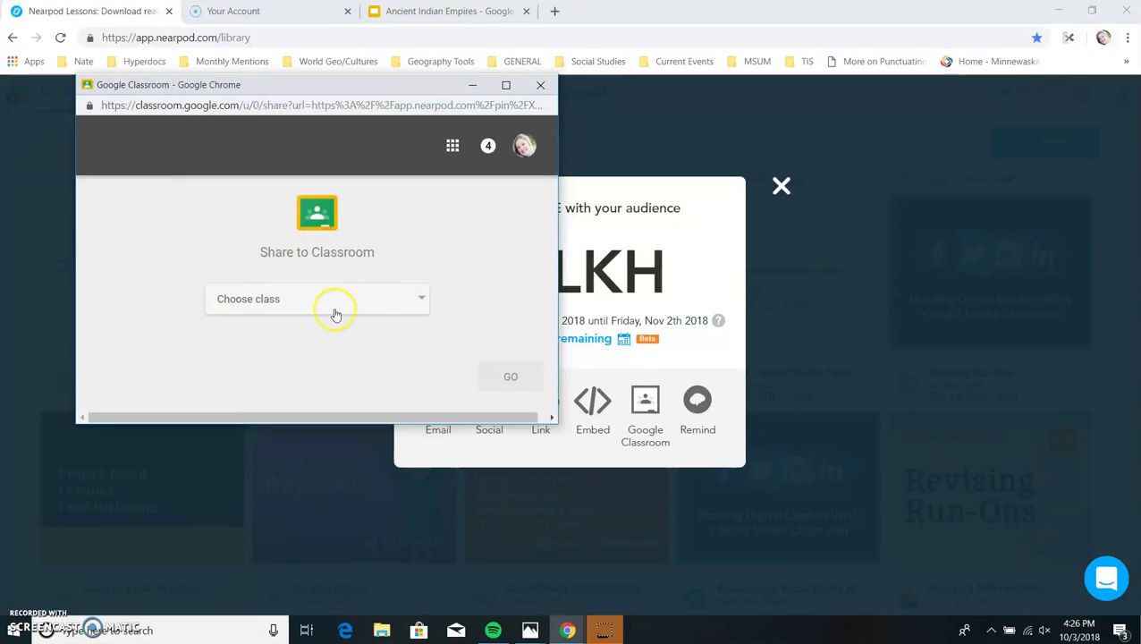
pyautogui.click(335, 304)
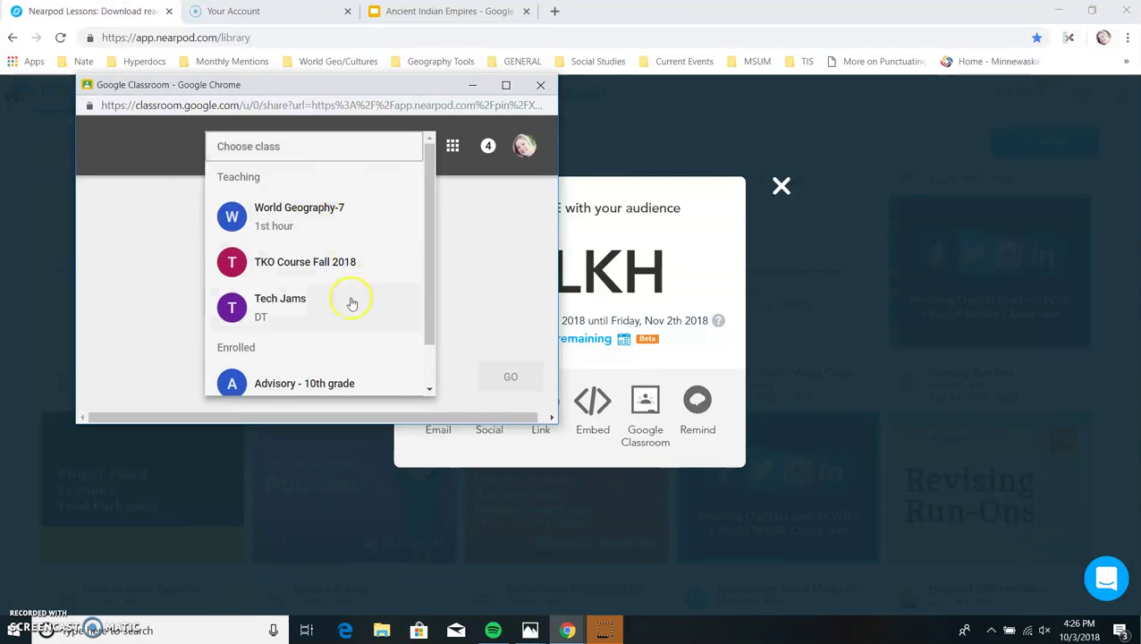
pyautogui.click(466, 244)
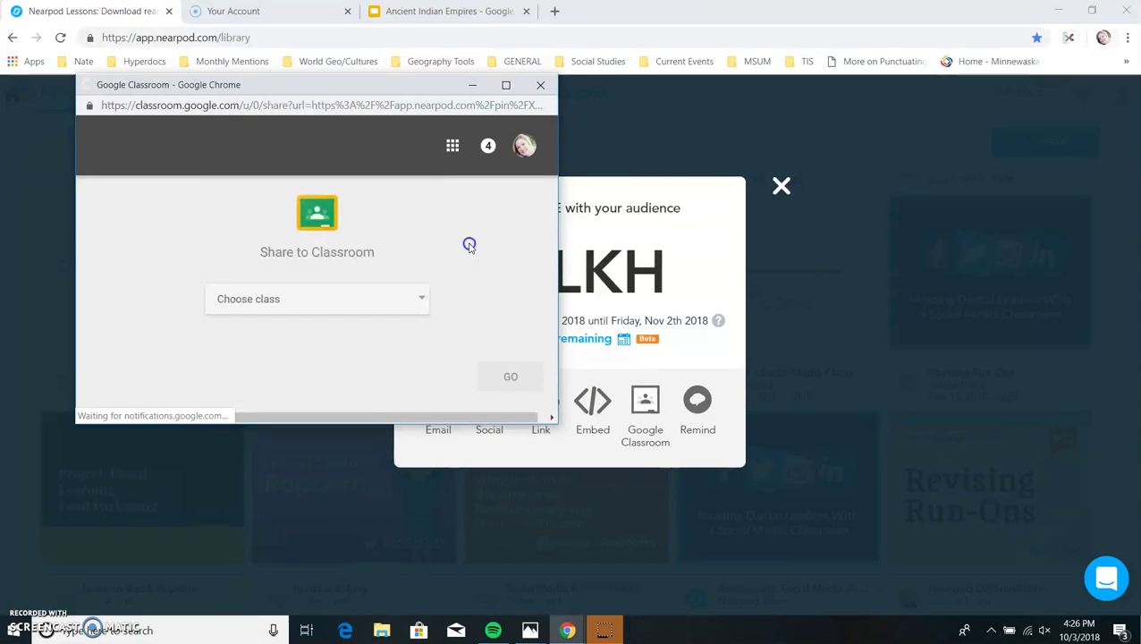
pyautogui.click(543, 85)
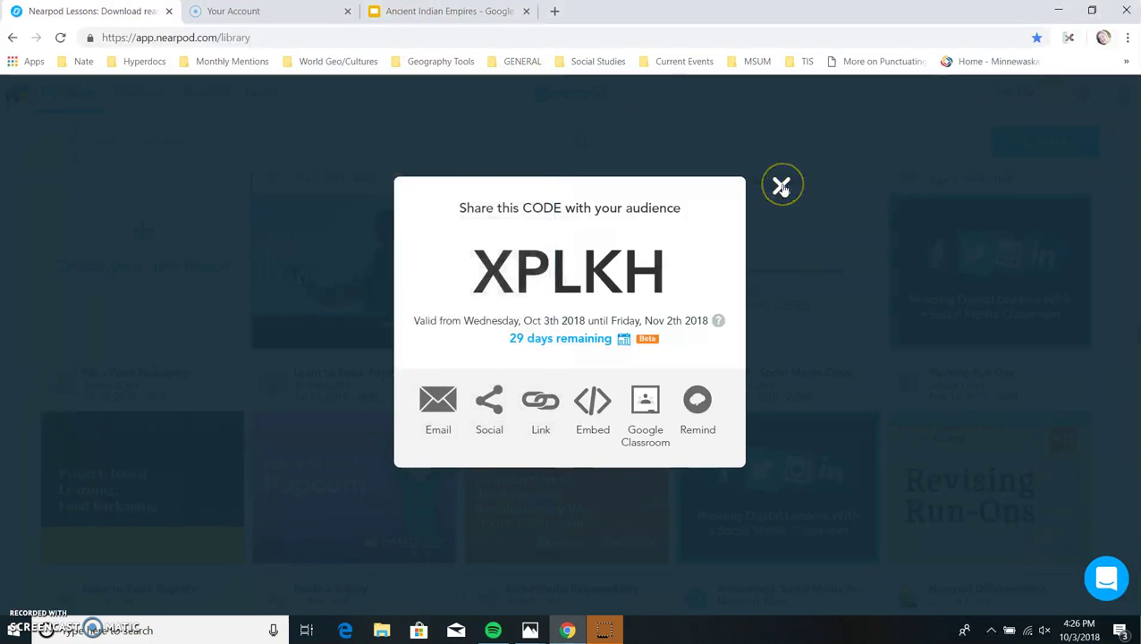
pyautogui.click(781, 186)
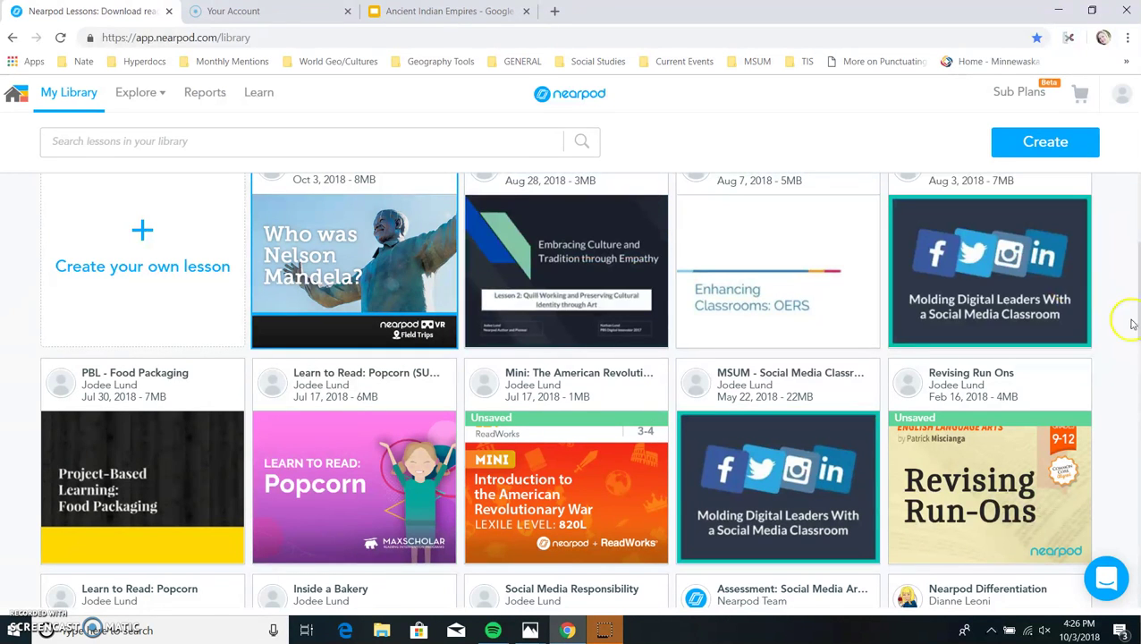
# - Return from My Library to the Nearpod home page and start creating a new lesson
pyautogui.scroll(3, 1132, 295)
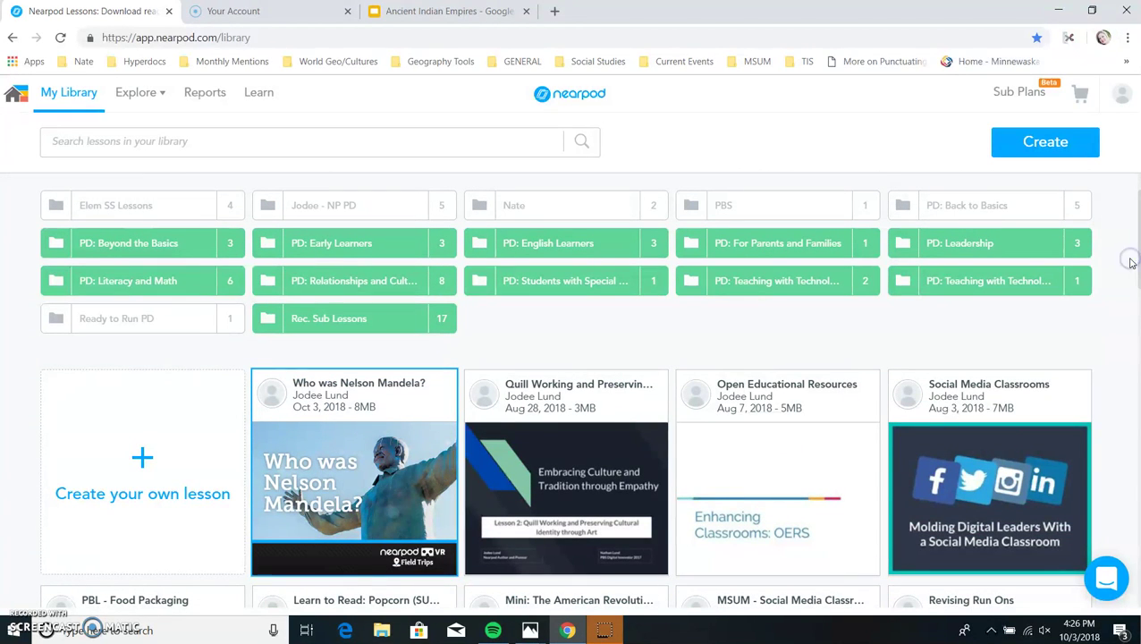
pyautogui.moveTo(517, 433)
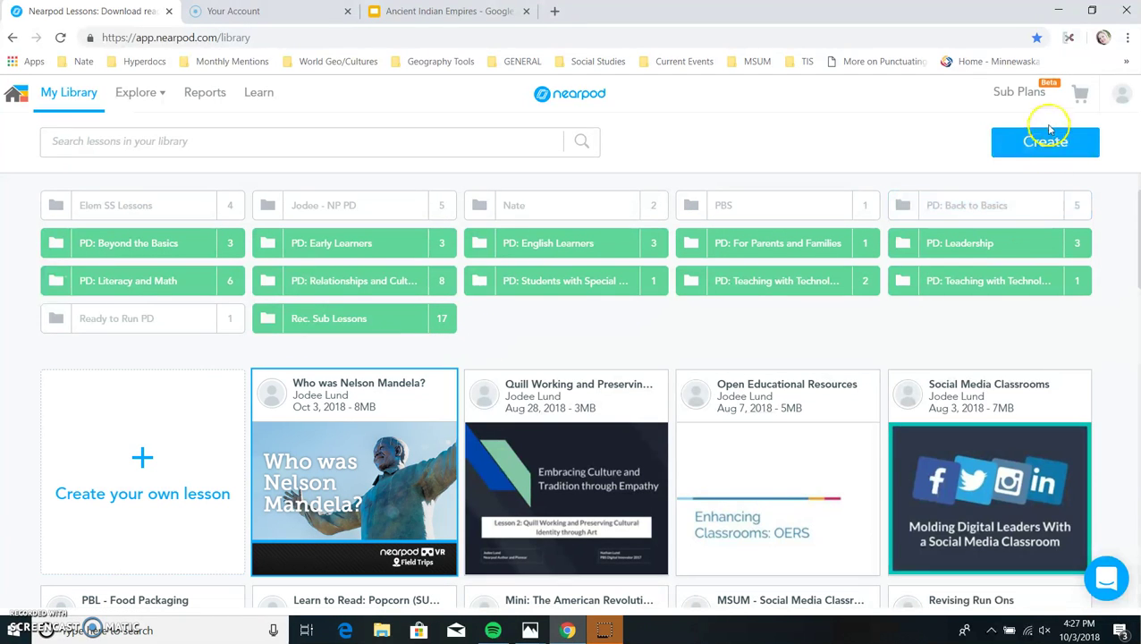
pyautogui.click(16, 90)
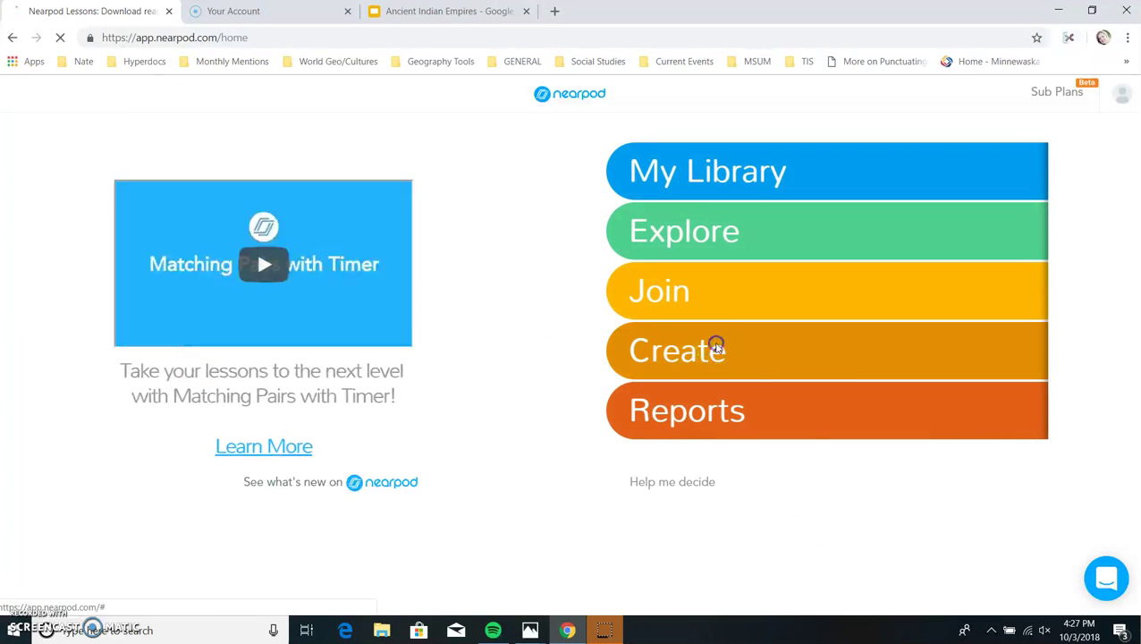
pyautogui.click(716, 347)
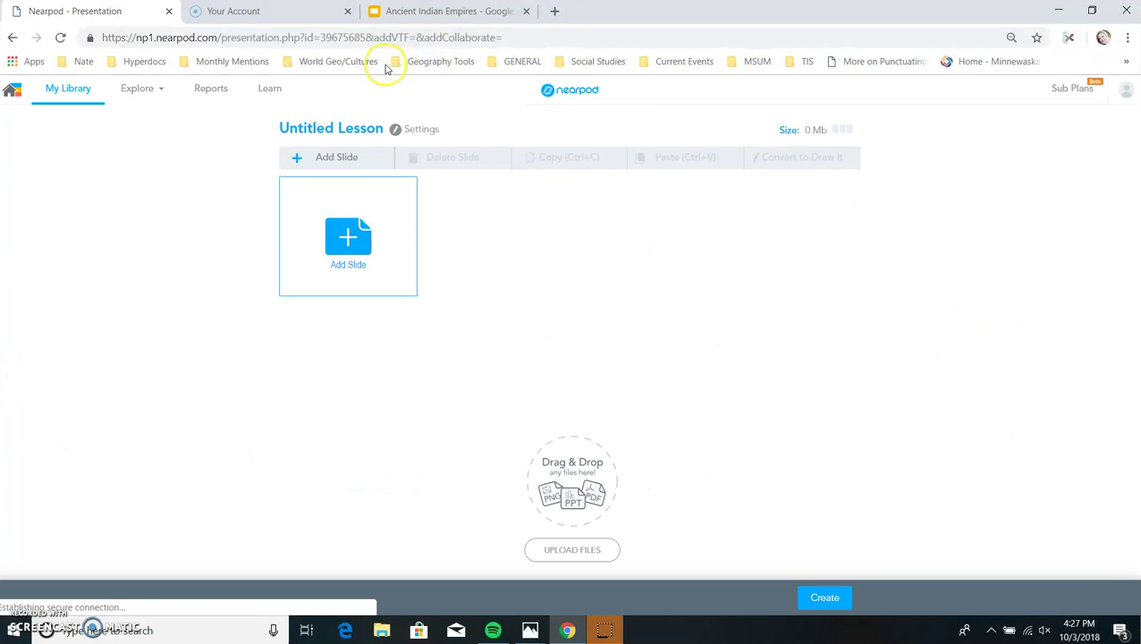
# - Check the Ancient Indian Empires presentation in Google Slides and title the new Nearpod lesson "Ancient Indian Empire"
pyautogui.click(383, 14)
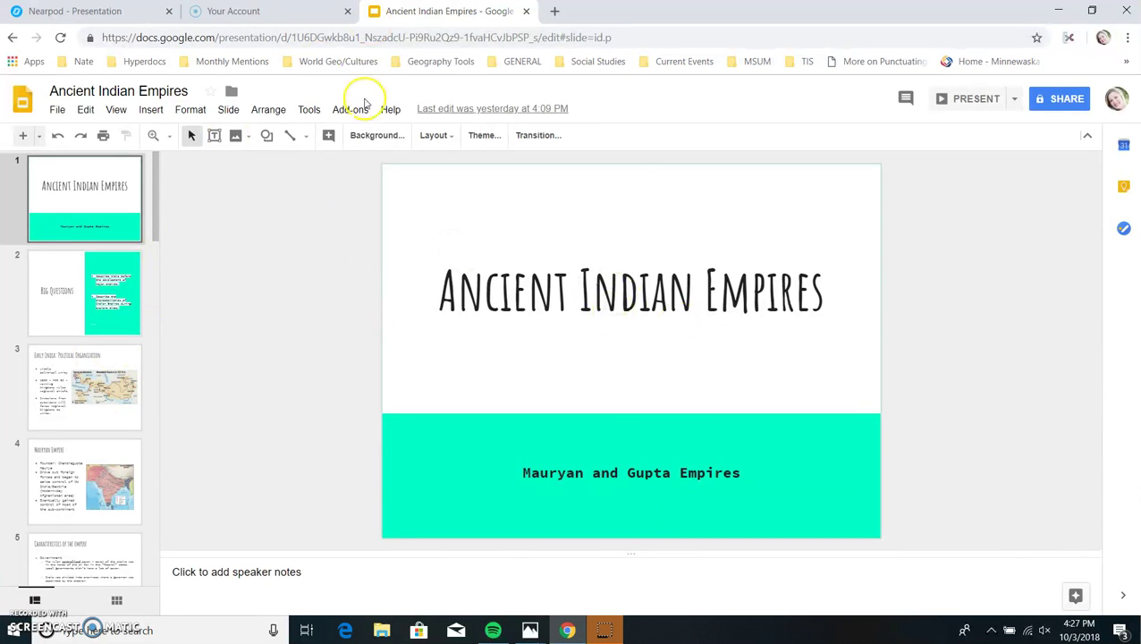
pyautogui.click(92, 12)
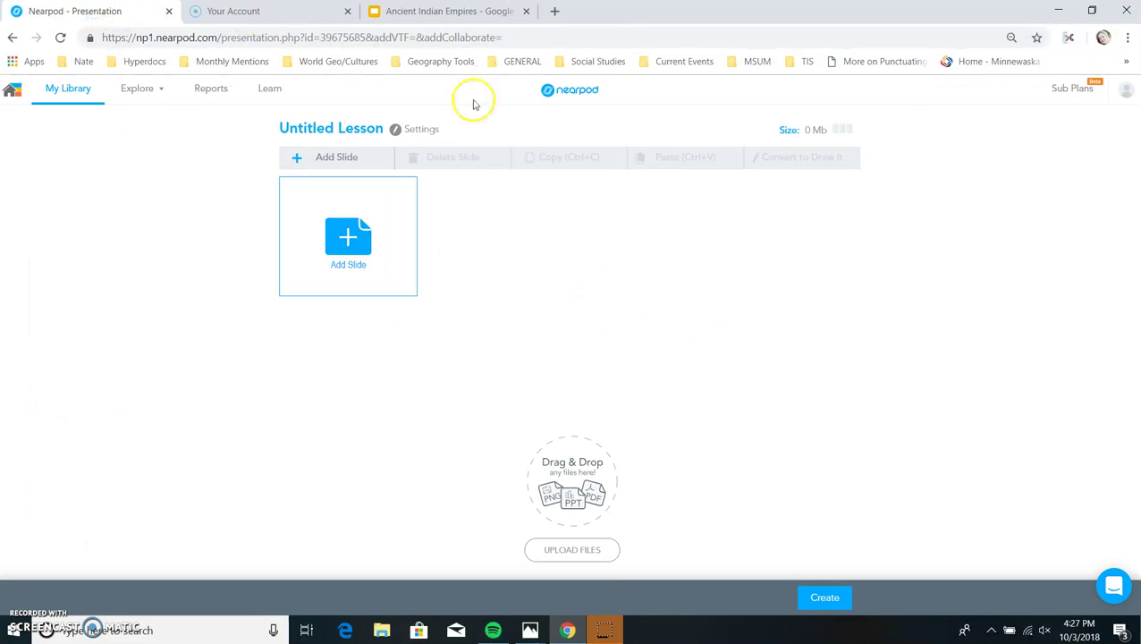
pyautogui.click(360, 133)
pyautogui.write('Ancien')
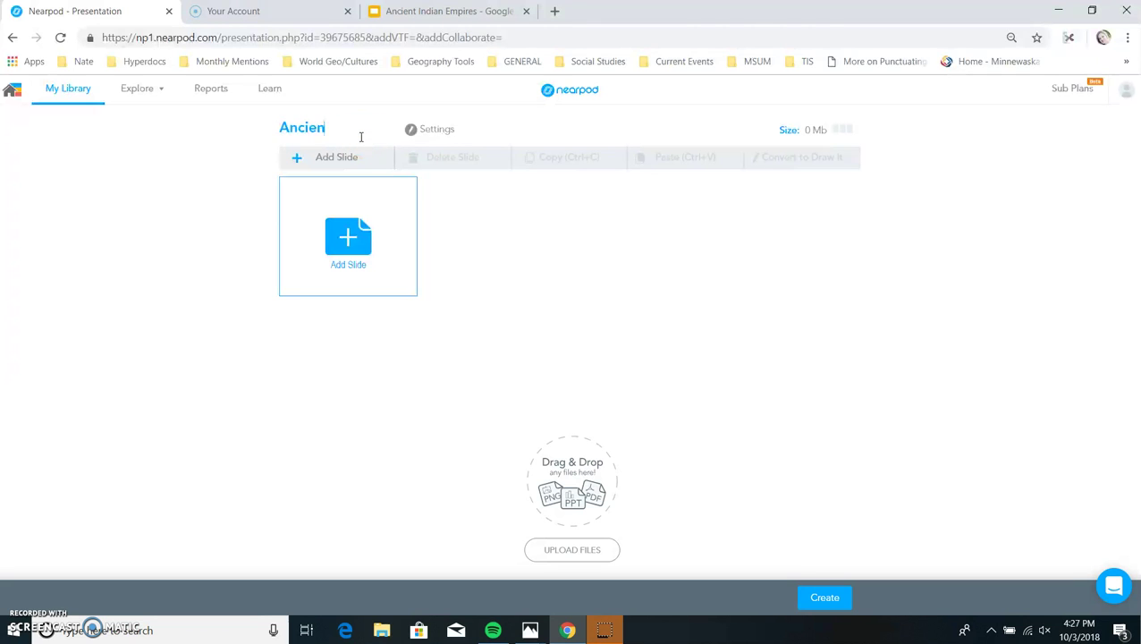
pyautogui.write('t Indian Empire')
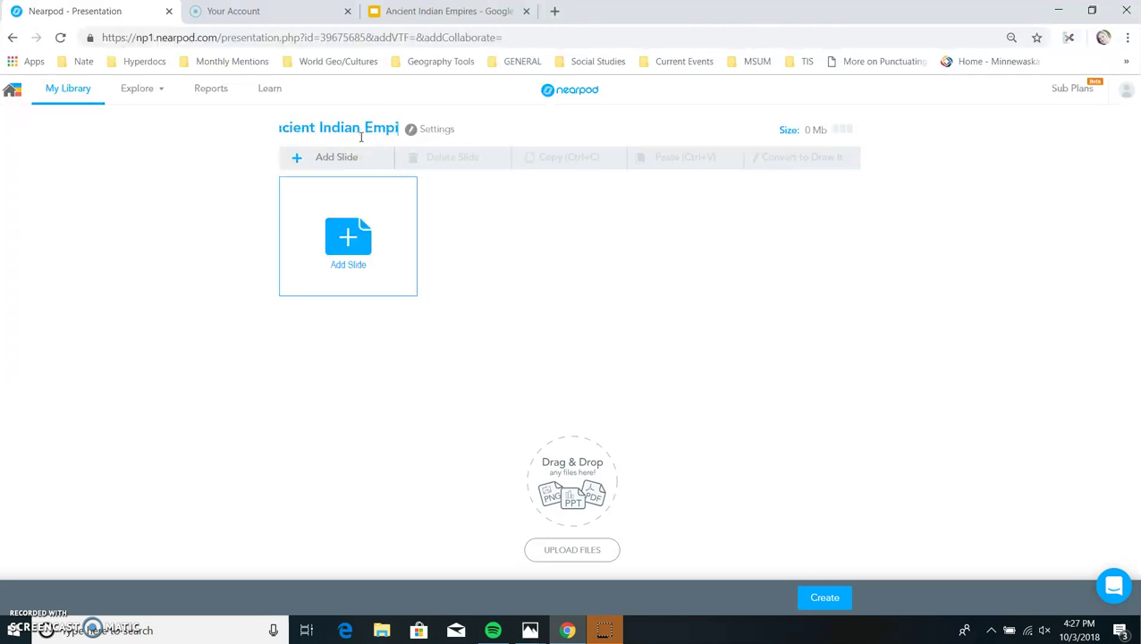
# - Switch to Google Slides and download the Ancient Indian Empires presentation as a PDF document
pyautogui.click(441, 13)
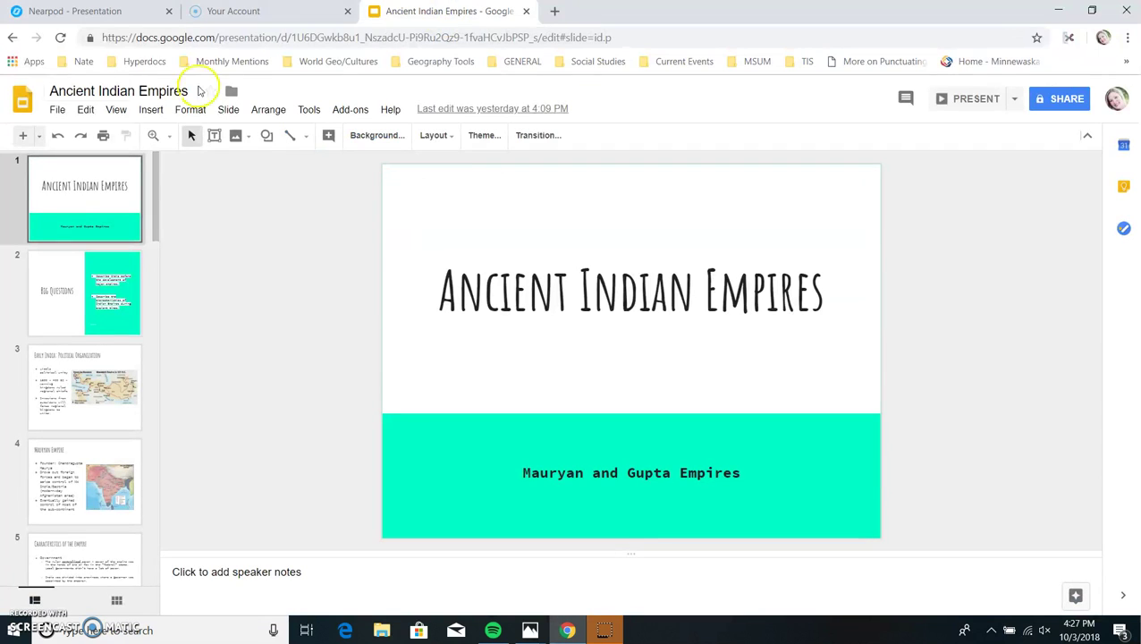
pyautogui.click(56, 113)
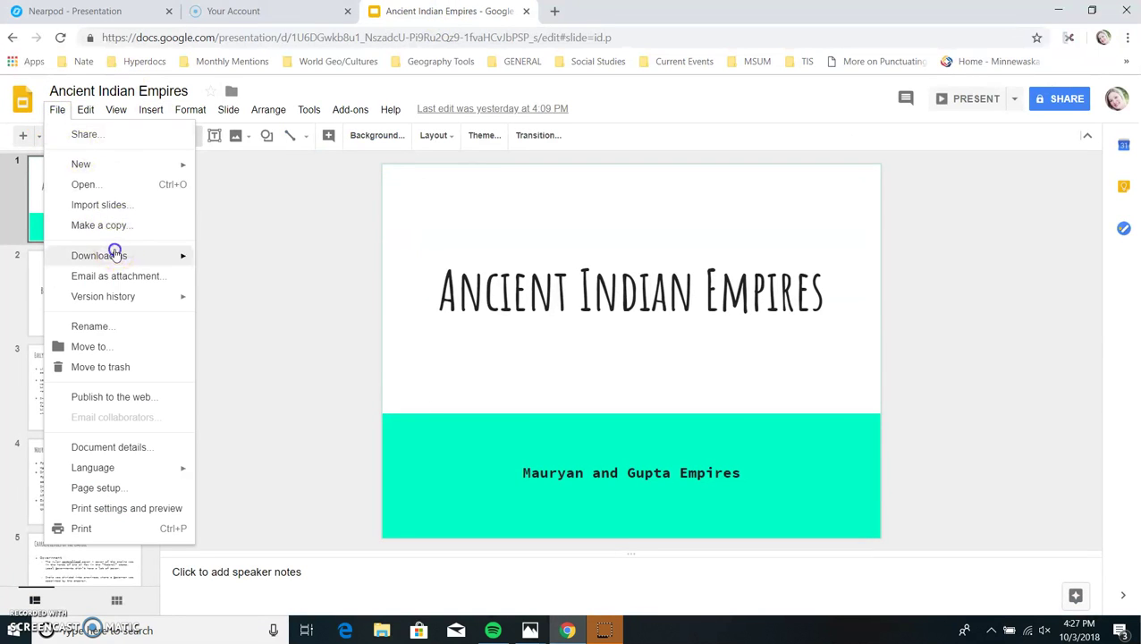
pyautogui.moveTo(115, 253)
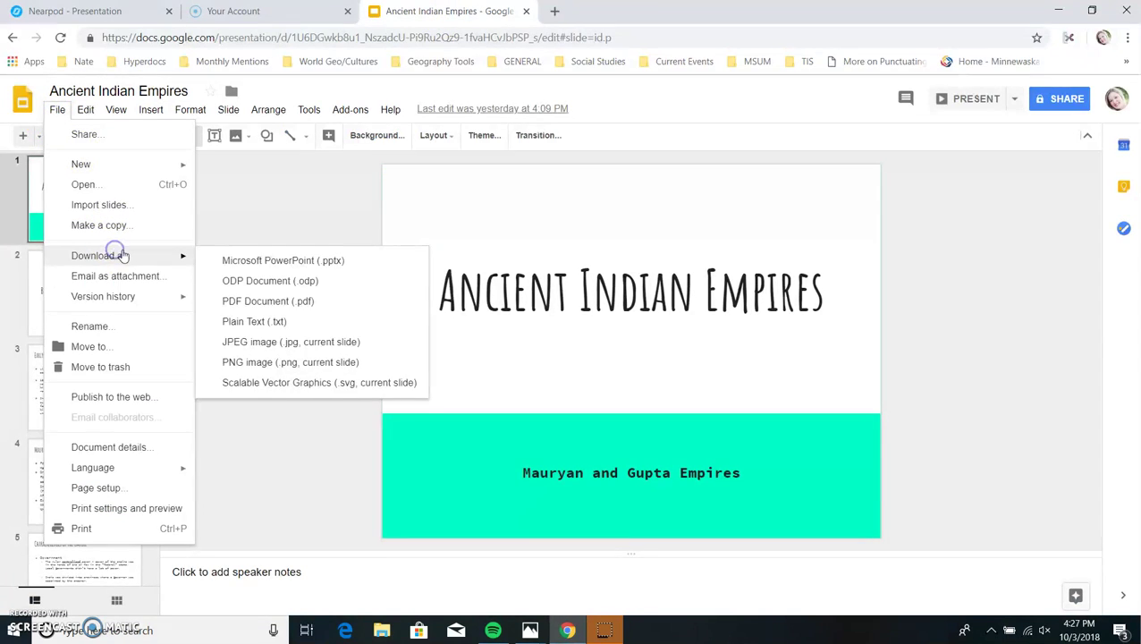
pyautogui.click(320, 305)
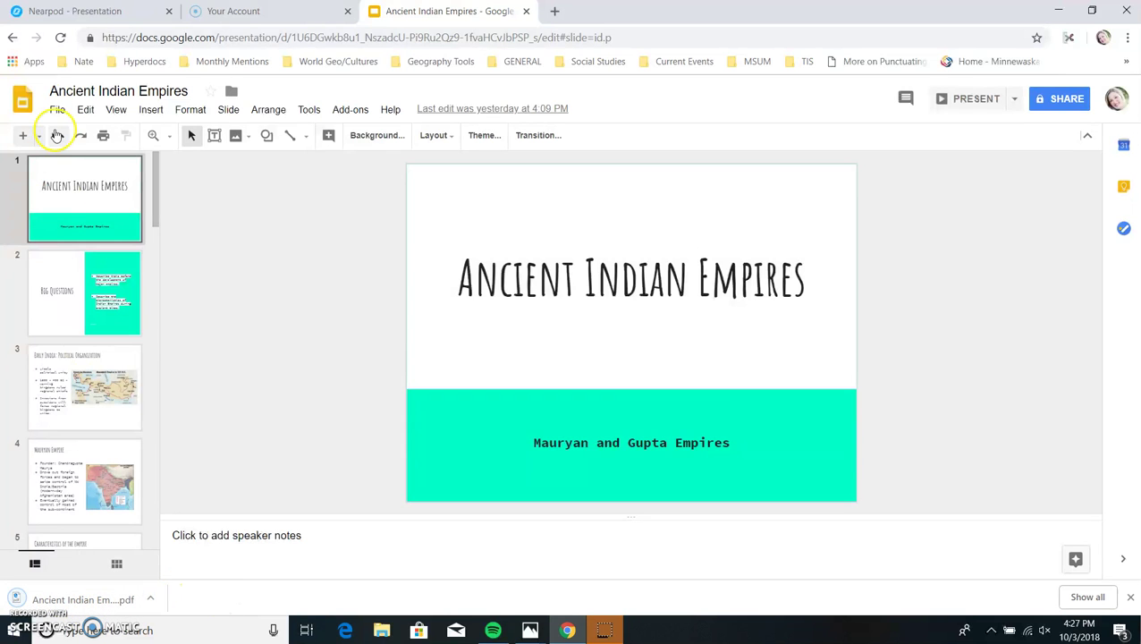
# - Switch back to Nearpod and upload the downloaded Ancient Indian Empires PDF to the lesson as individual slides
pyautogui.click(54, 10)
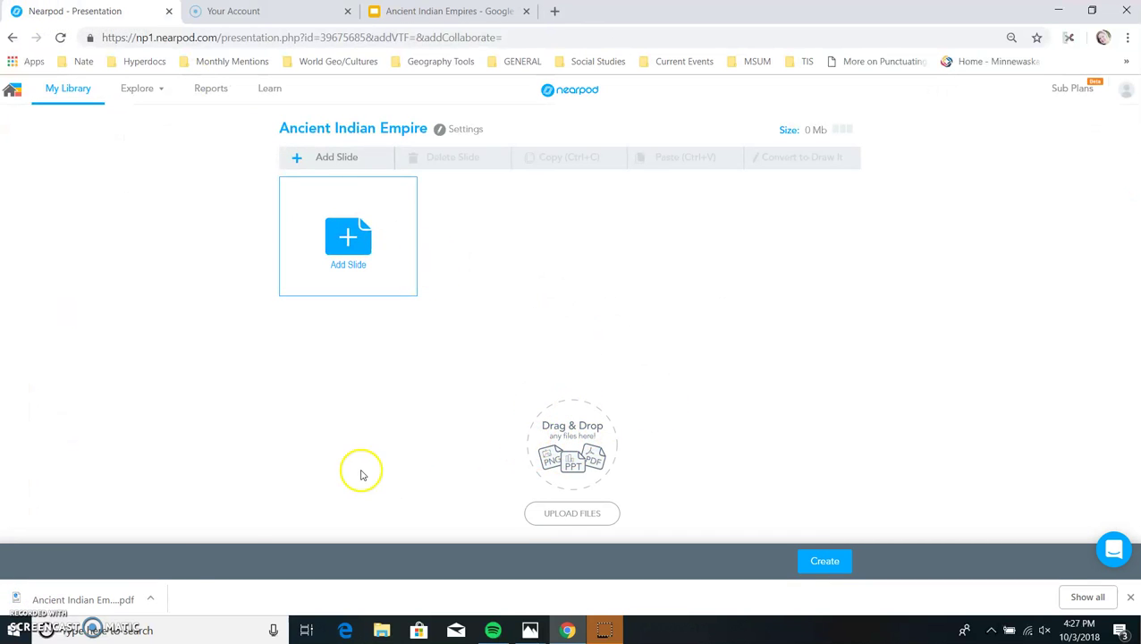
pyautogui.moveTo(126, 597); pyautogui.dragTo(527, 376)
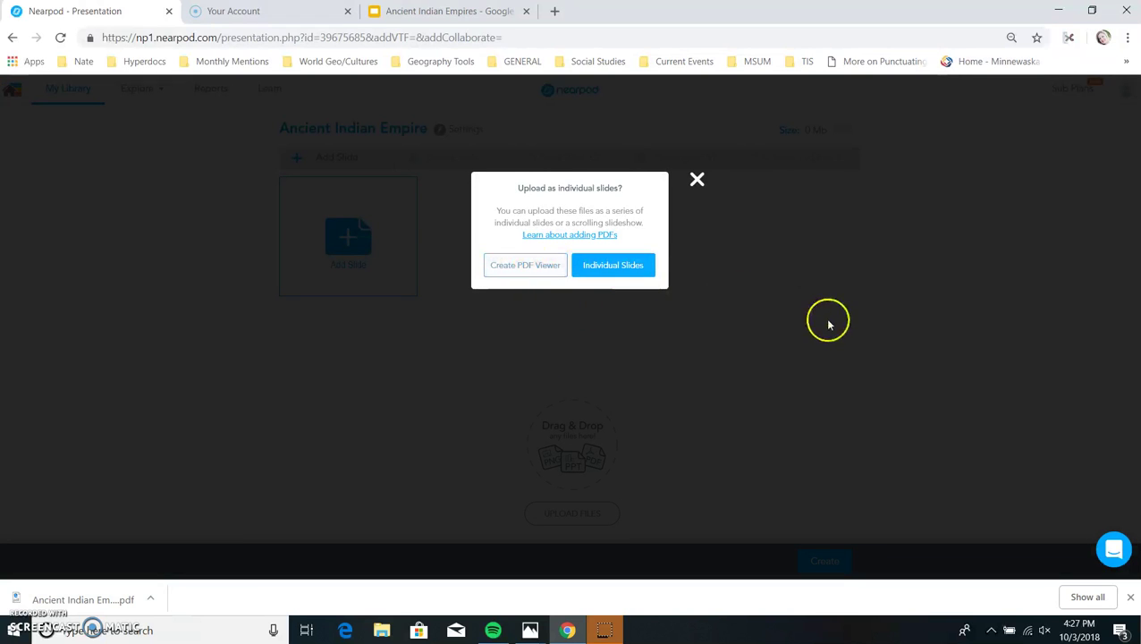
pyautogui.click(626, 265)
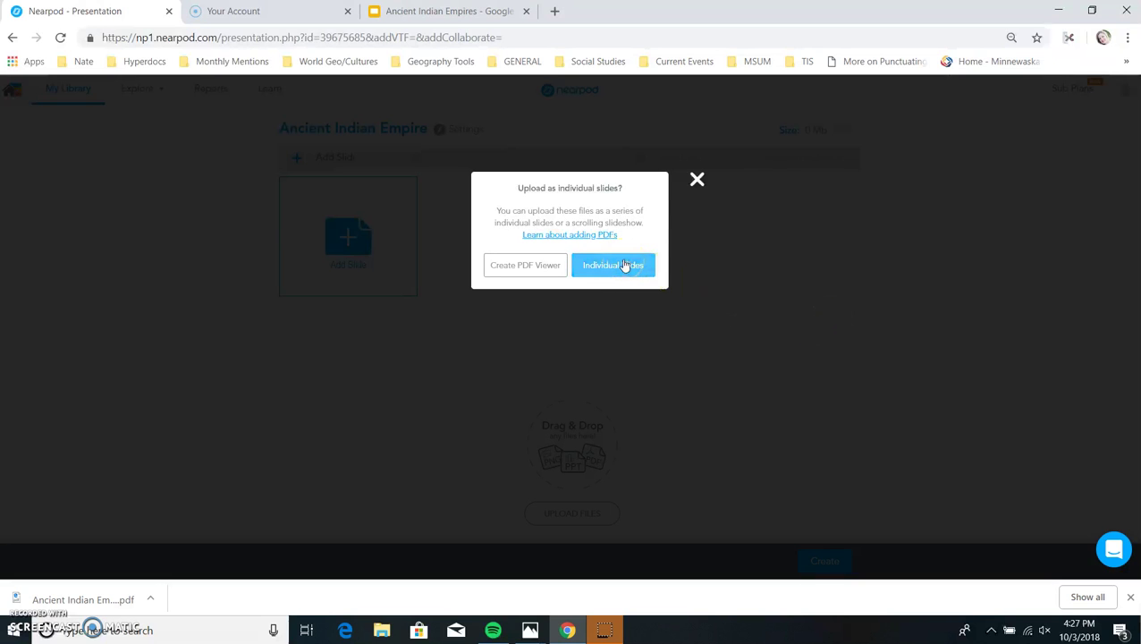
pyautogui.click(624, 264)
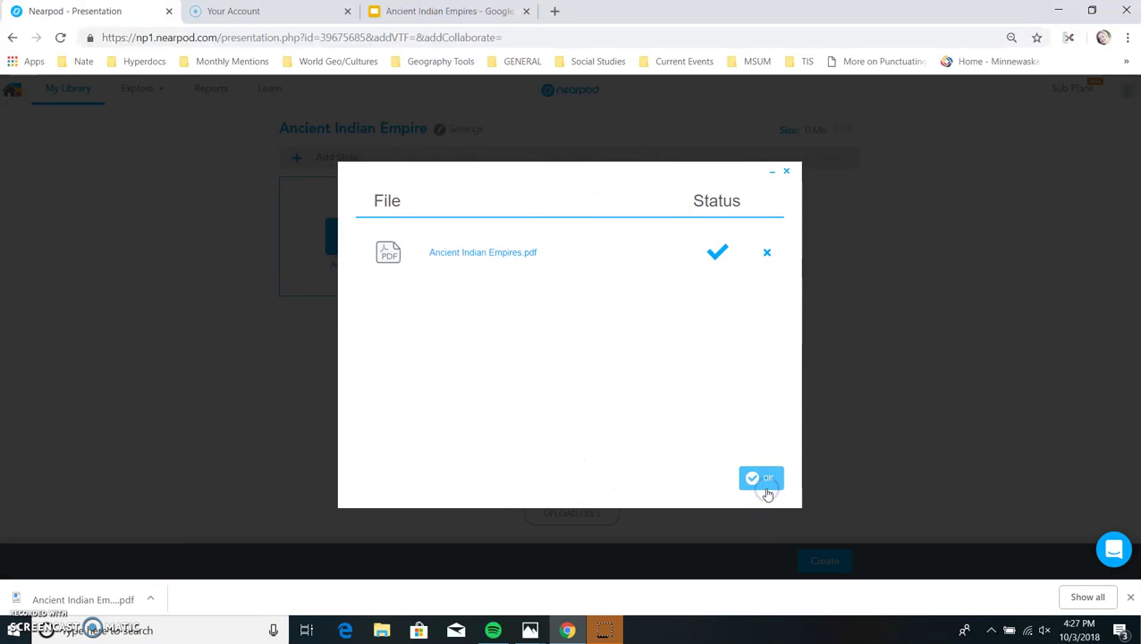
pyautogui.click(766, 492)
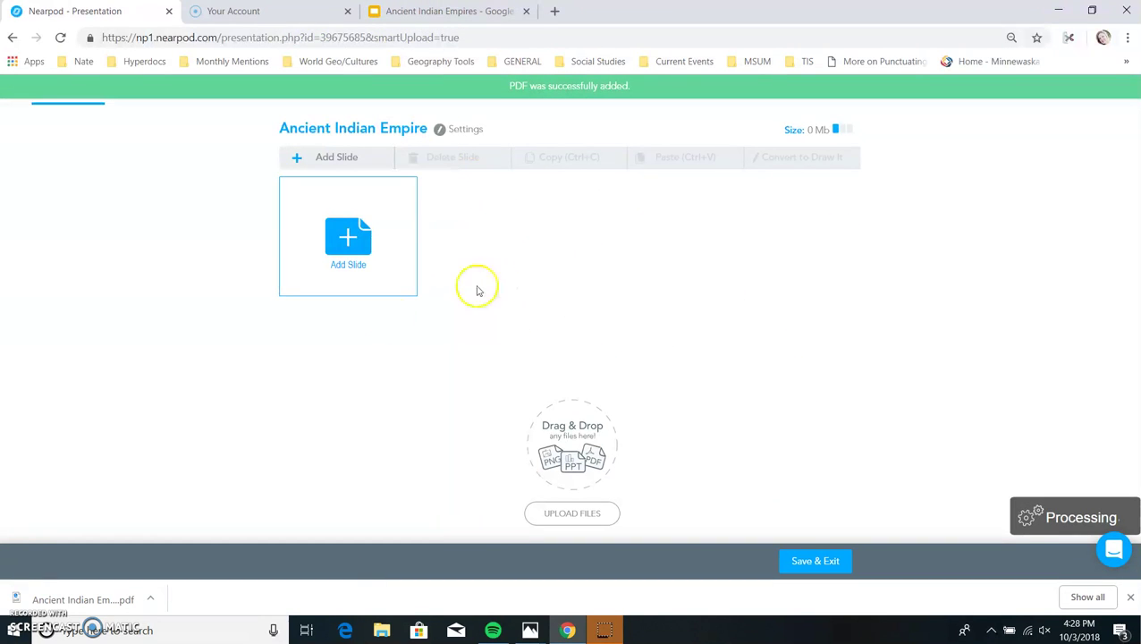
# - Switch to Google Slides and reword slide 3's first bullet to "There was little political unity"
pyautogui.click(445, 11)
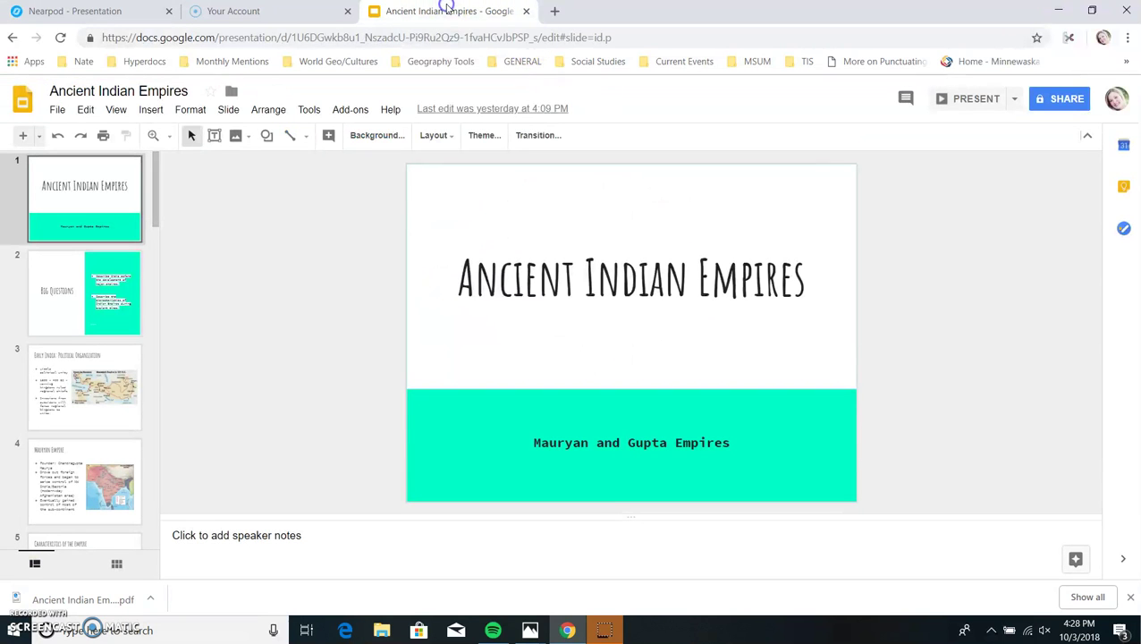
pyautogui.click(99, 381)
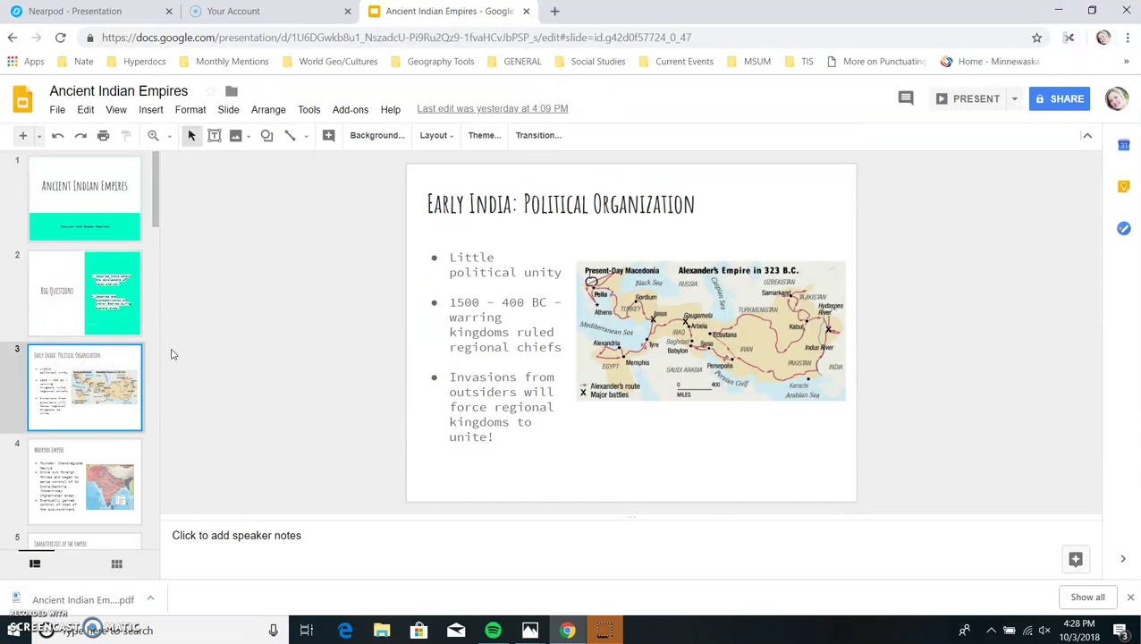
pyautogui.click(495, 257)
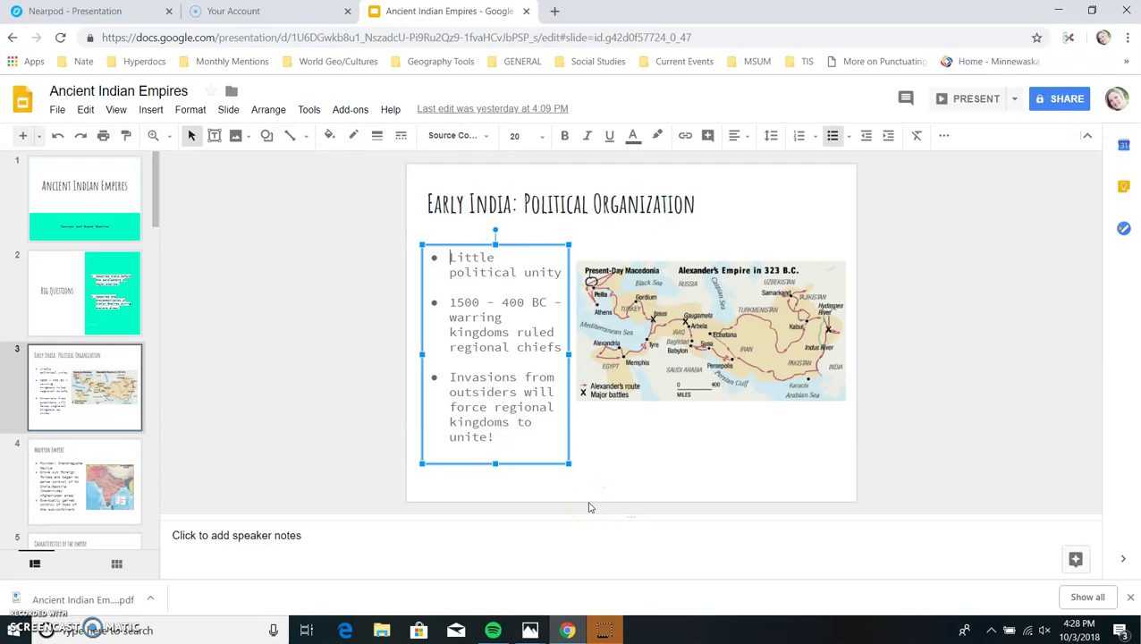
pyautogui.write('There was')
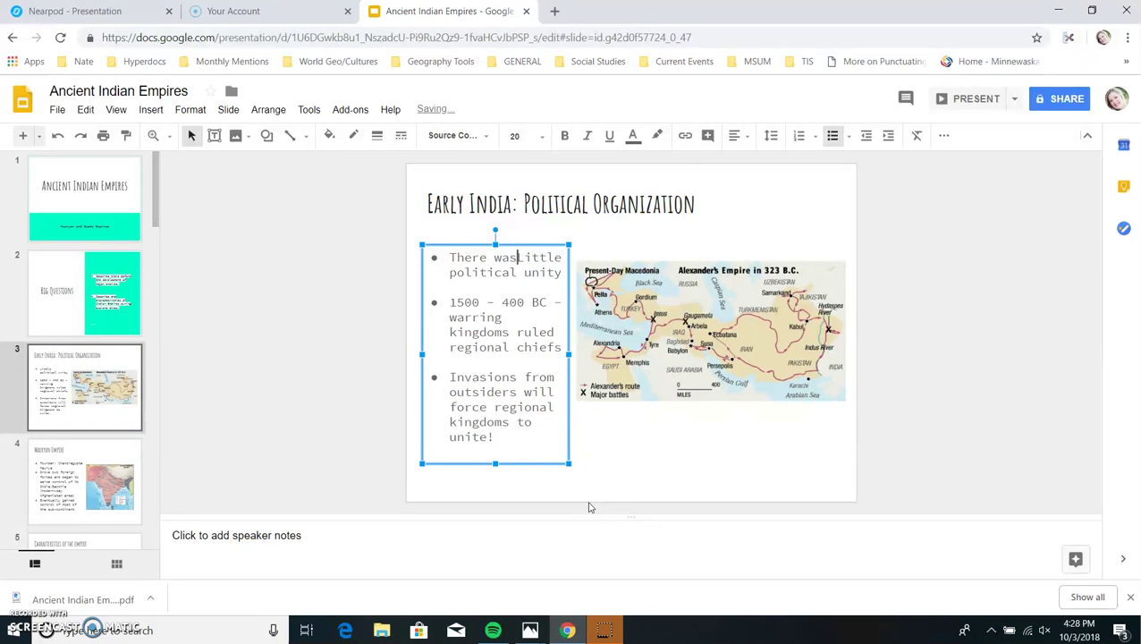
pyautogui.press('Delete')
pyautogui.write('l')
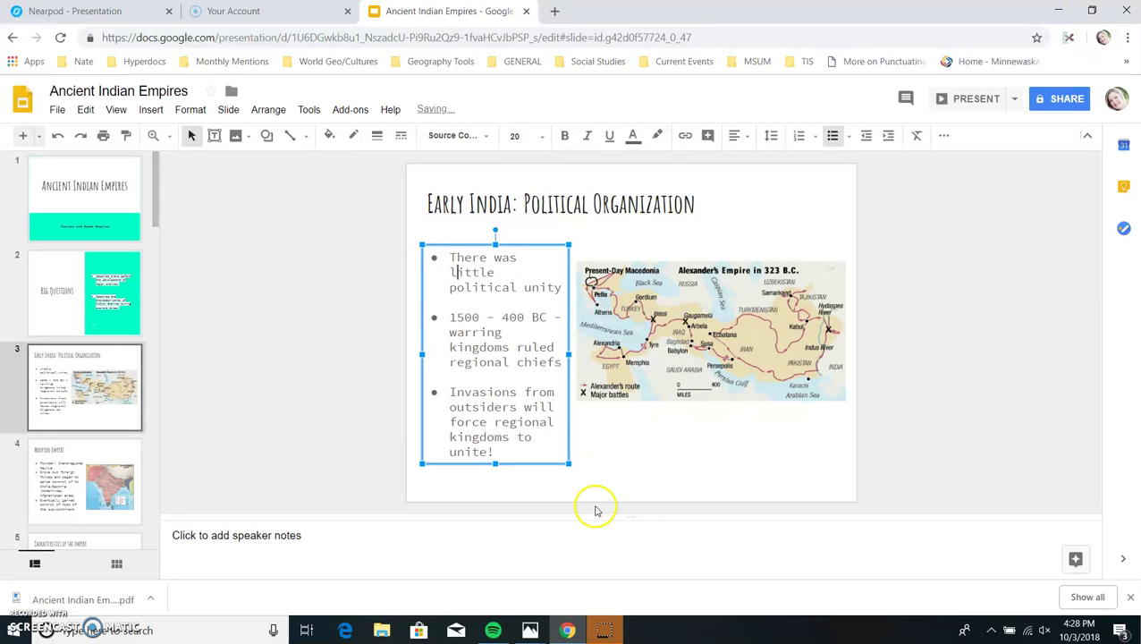
# - Add a period after "political unity" in slide 3's first bullet and finish editing the text
pyautogui.click(557, 286)
pyautogui.write('.')
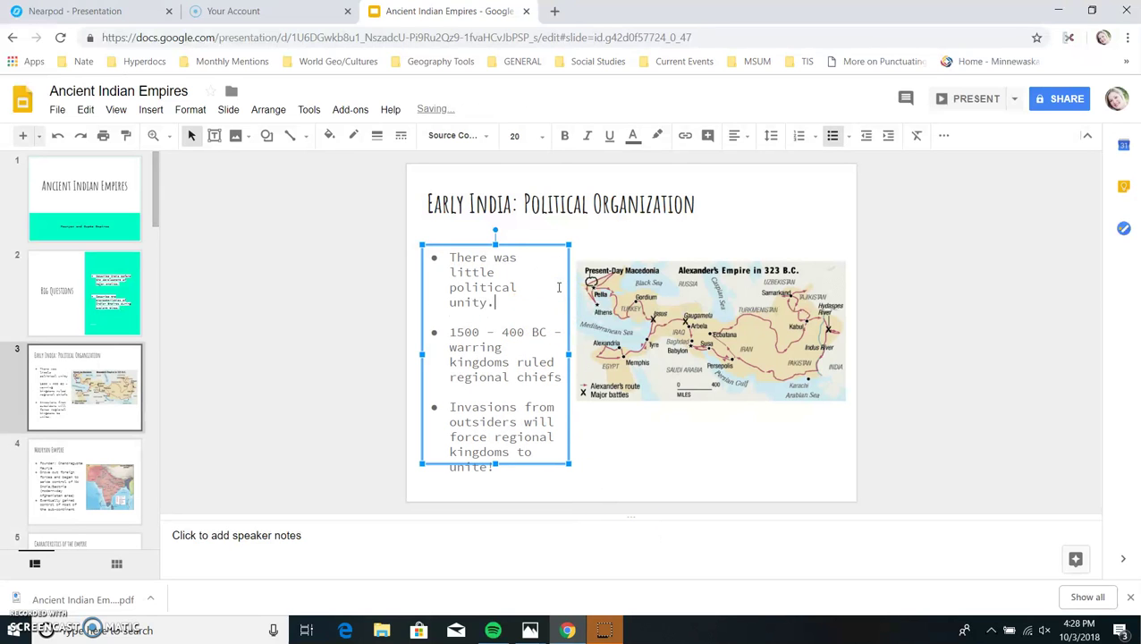
pyautogui.click(735, 450)
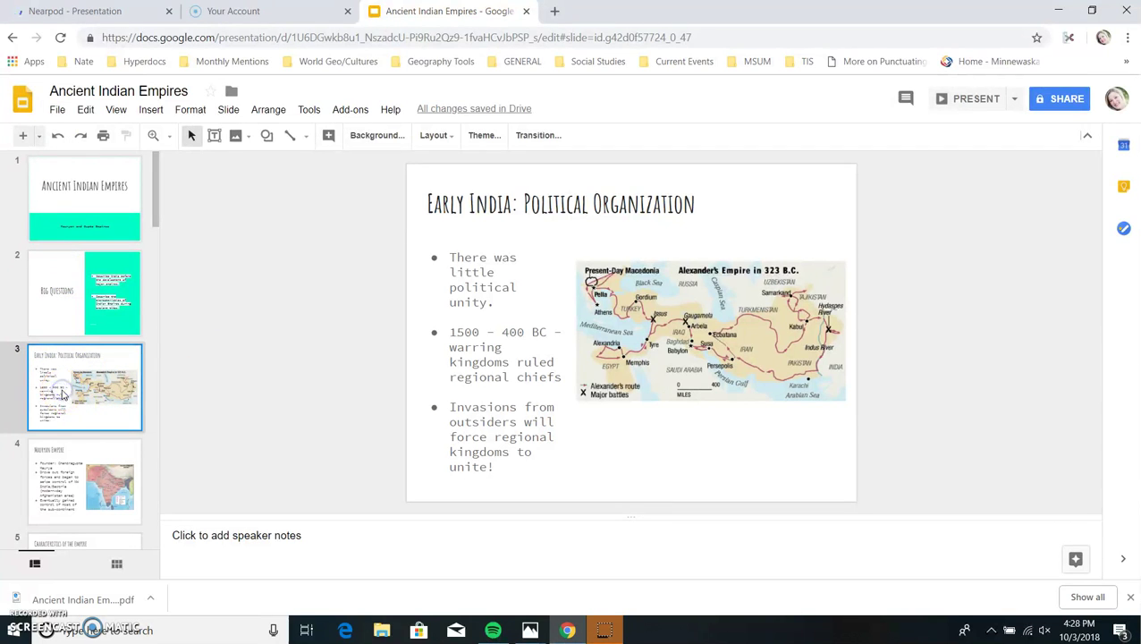
# - Download the current slide, Early India: Political Organization, as a JPEG image
pyautogui.click(54, 109)
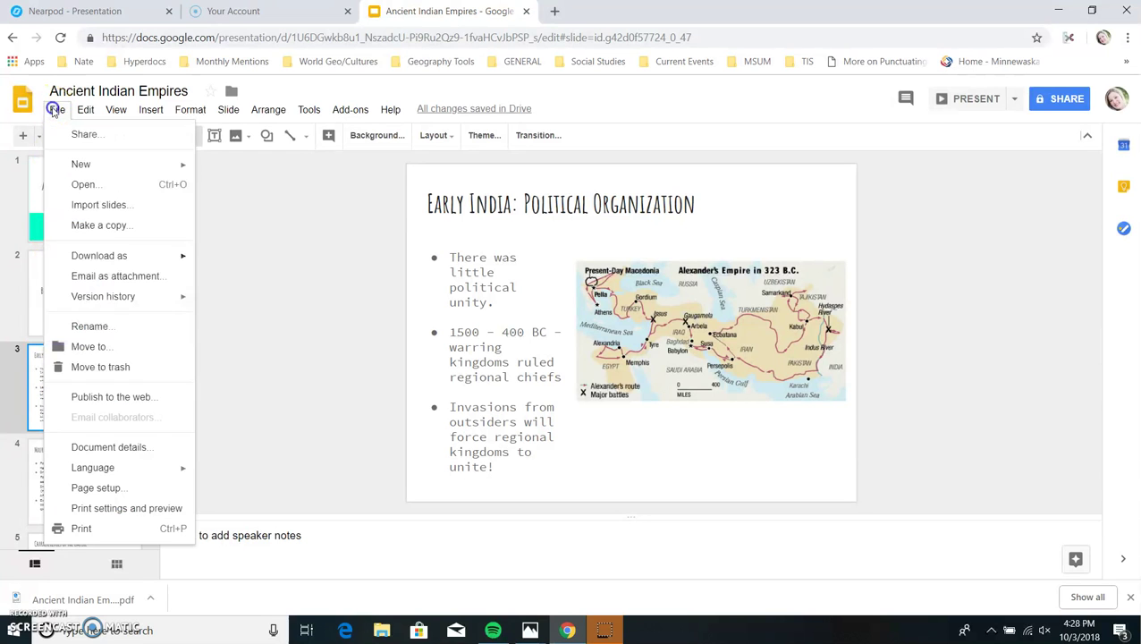
pyautogui.click(124, 255)
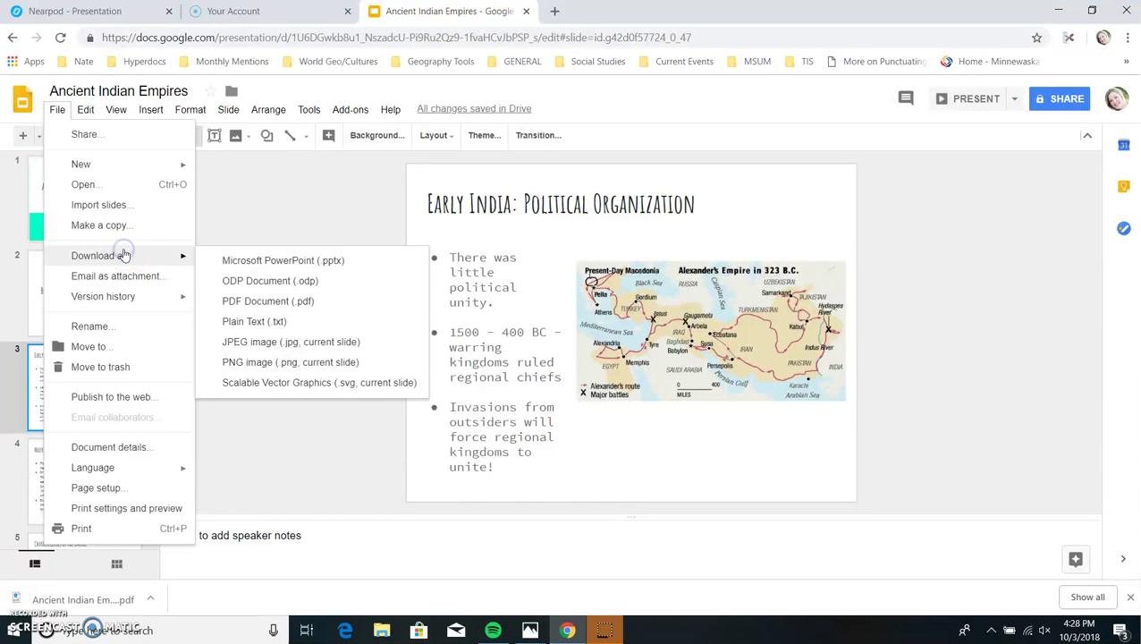
pyautogui.click(276, 347)
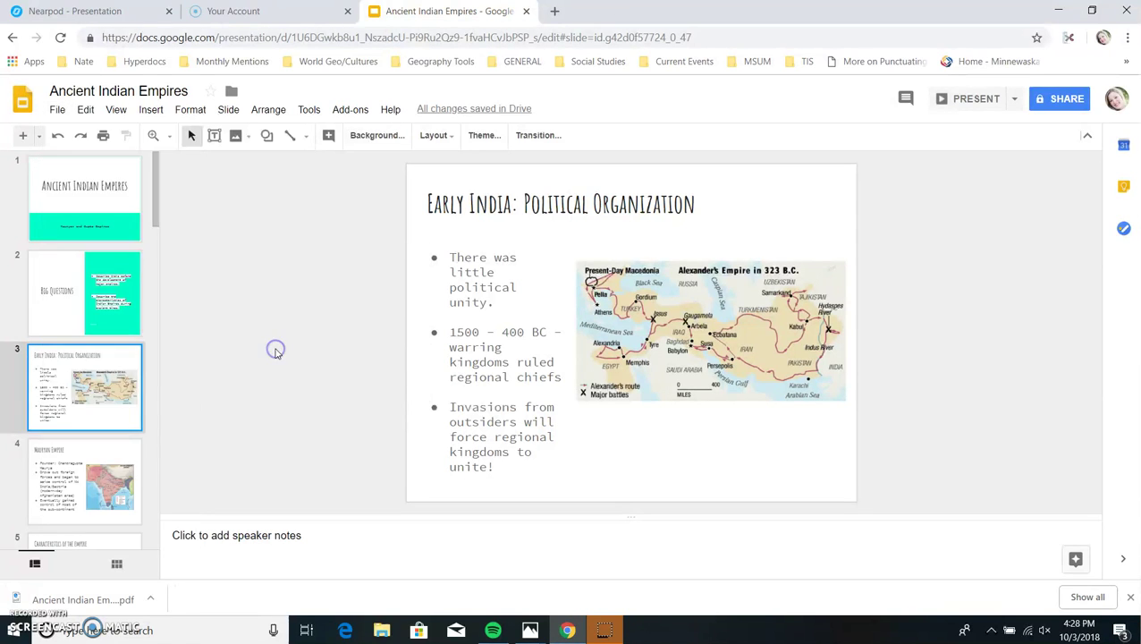
# - Switch to Nearpod and upload the downloaded Ancient Indian Empires JPG to the lesson
pyautogui.moveTo(102, 599); pyautogui.dragTo(533, 275)
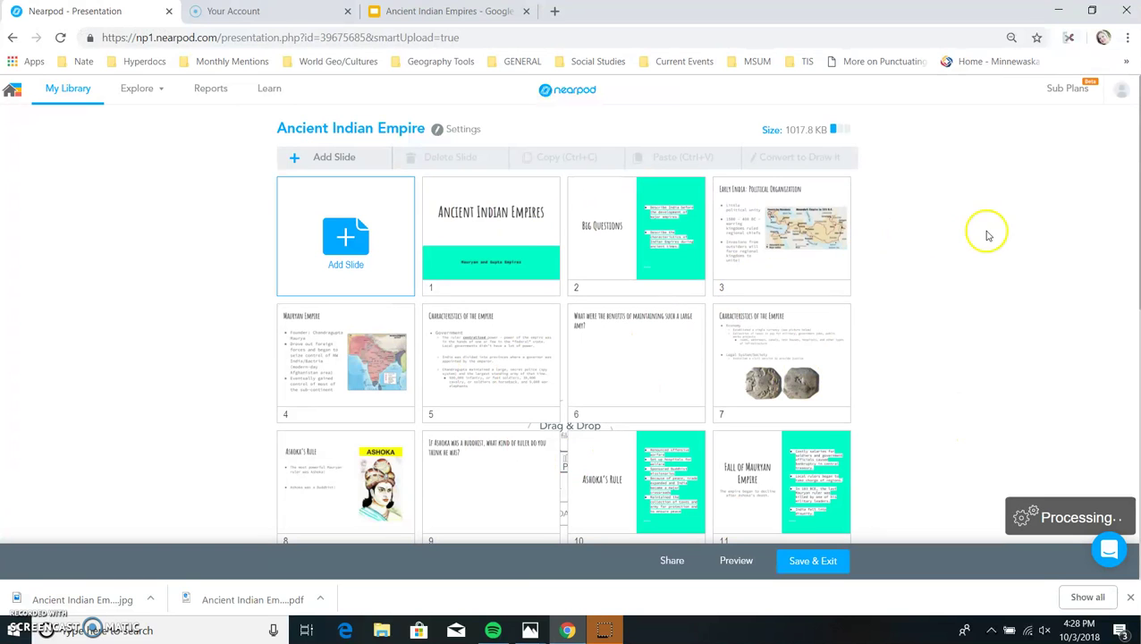
pyautogui.moveTo(71, 607); pyautogui.dragTo(578, 320)
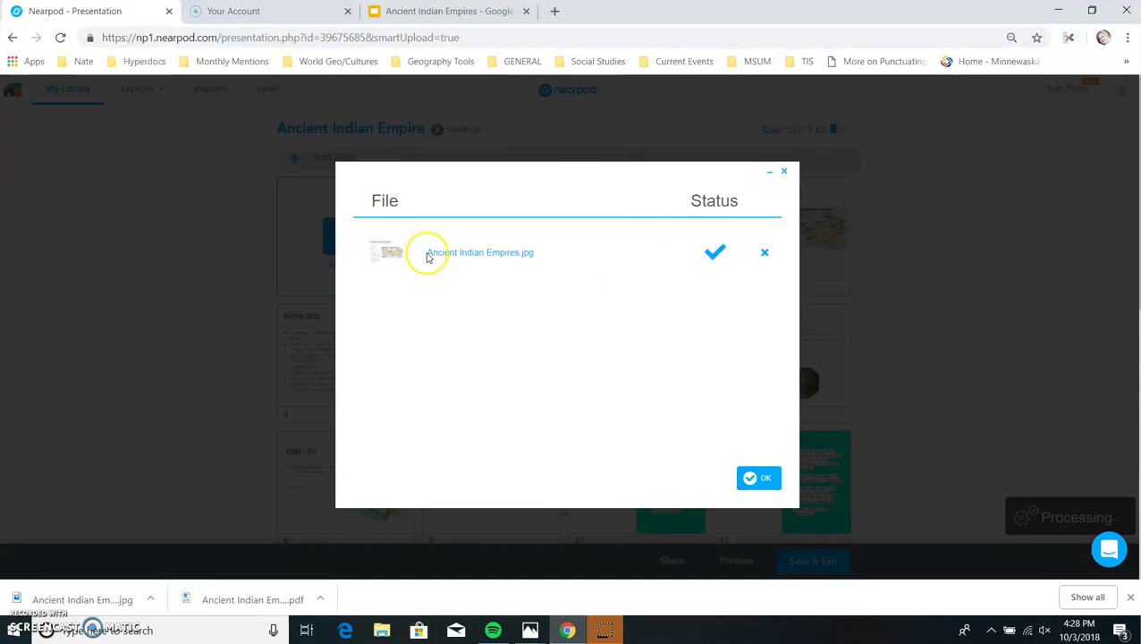
pyautogui.click(776, 480)
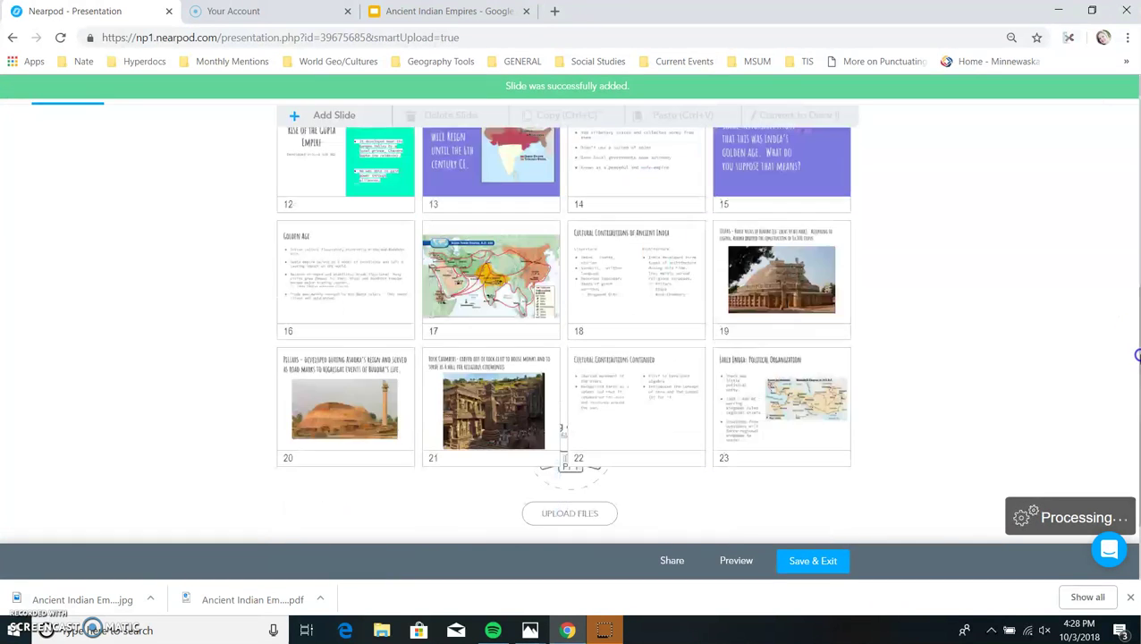
# - Move the uploaded Early India slide from the lesson's end to position 3 and delete the outdated version
pyautogui.moveTo(783, 398); pyautogui.dragTo(340, 258)
pyautogui.click(603, 248)
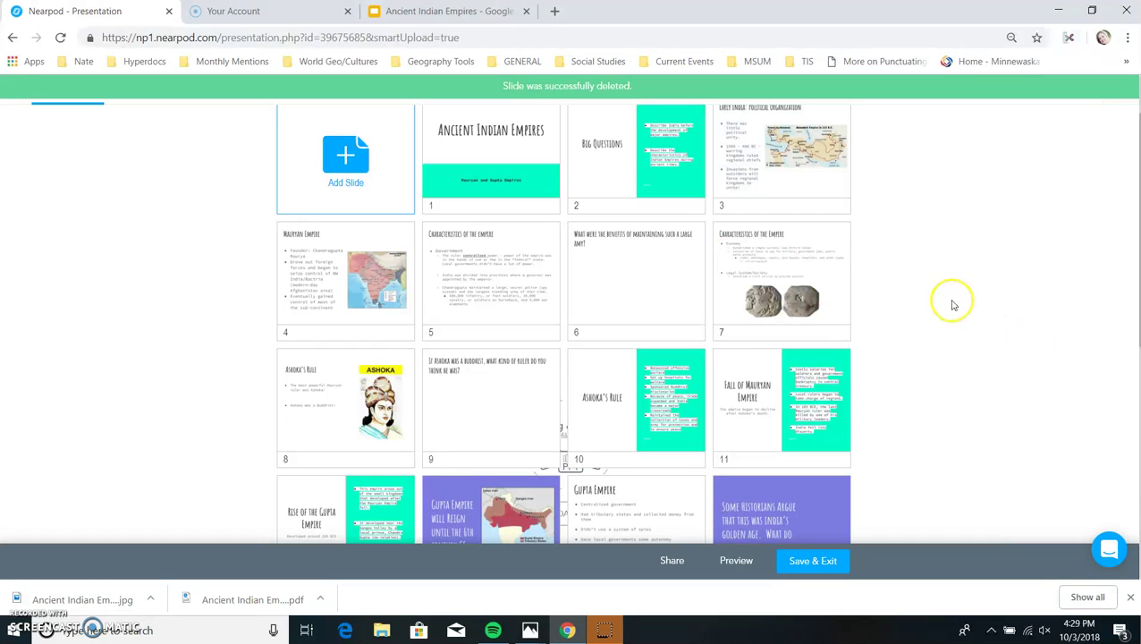
pyautogui.moveTo(1137, 338); pyautogui.dragTo(1135, 281)
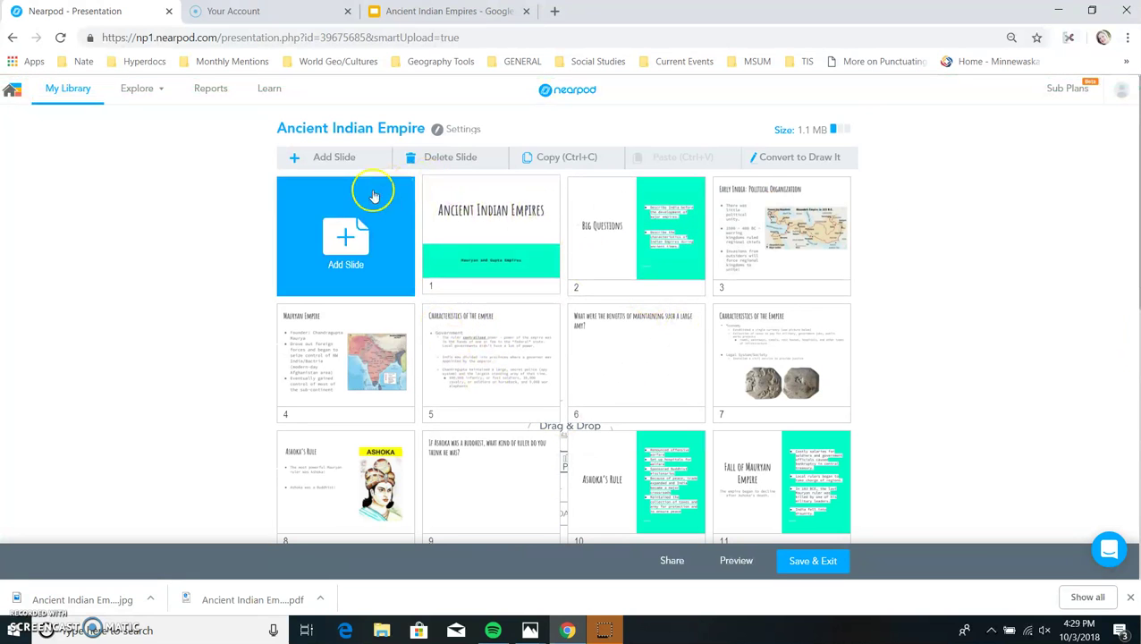
# - Reduce the browser window, try to bring the dinosaur file from the desktop into the lesson, and maximize the window again
pyautogui.click(1092, 12)
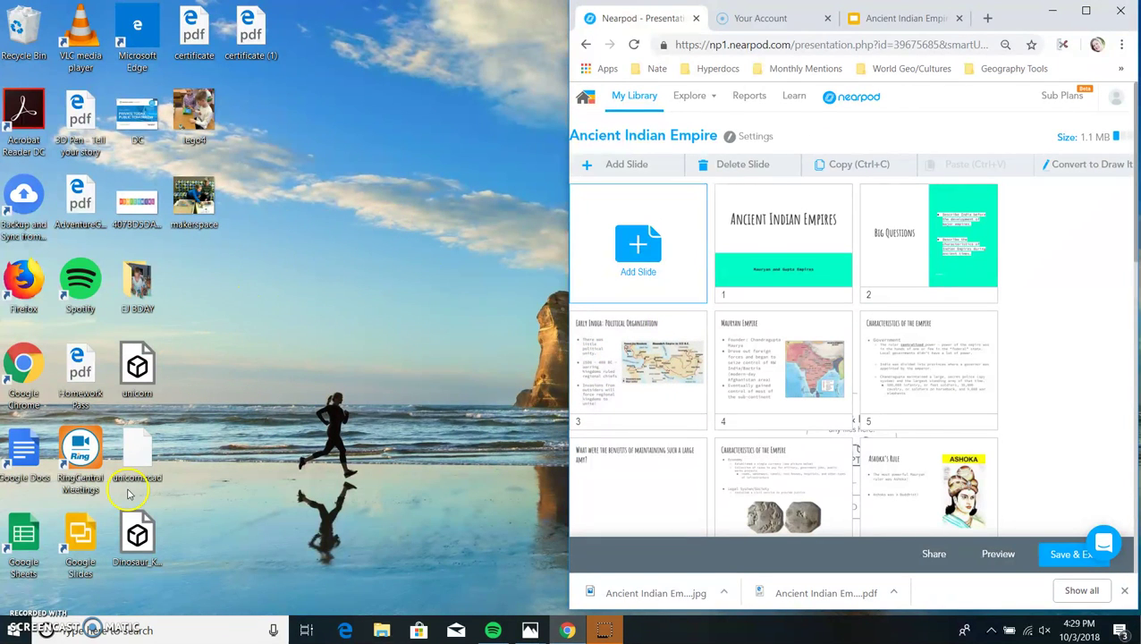
pyautogui.moveTo(138, 534); pyautogui.dragTo(754, 385)
pyautogui.click(1085, 10)
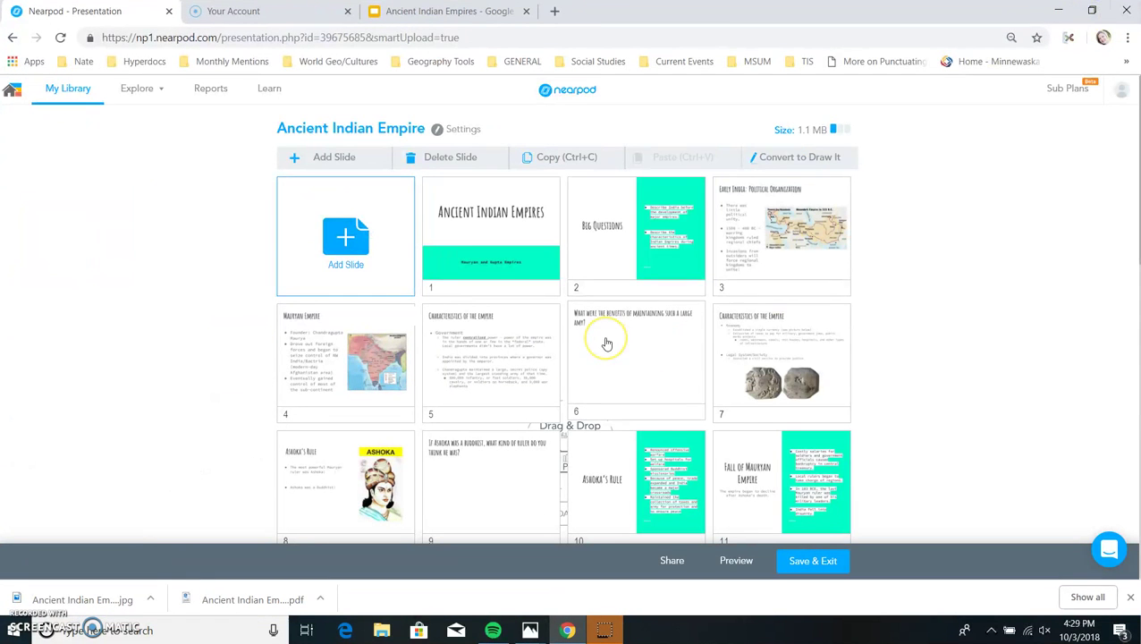
# - Start adding a slide with Nearpod 3D content and browse the models in the Ancient Times category
pyautogui.click(360, 221)
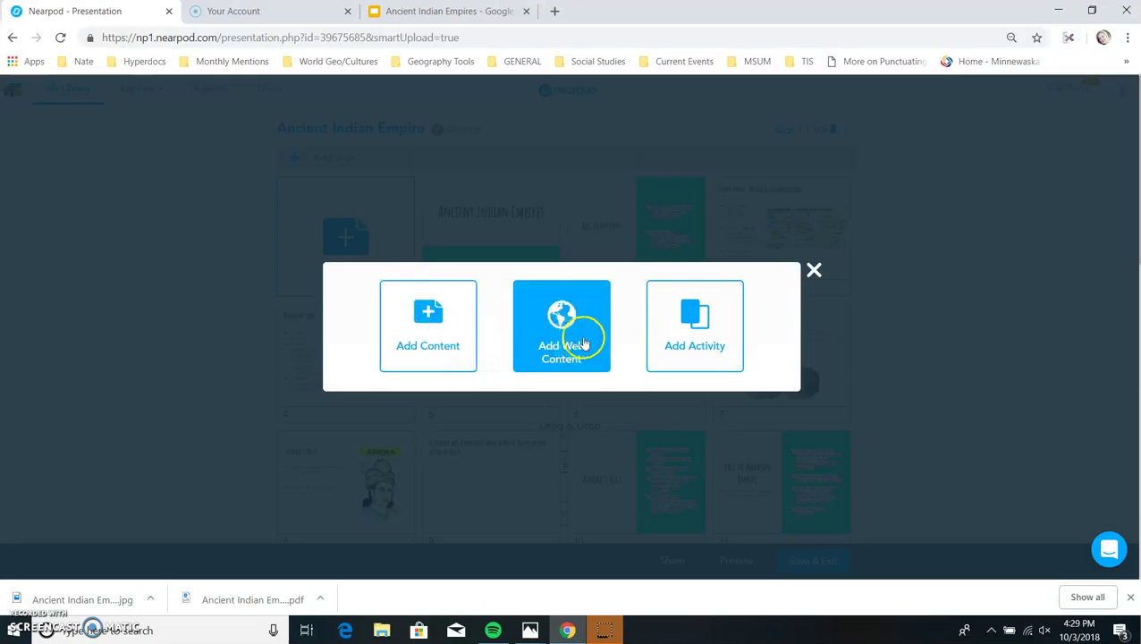
pyautogui.click(402, 342)
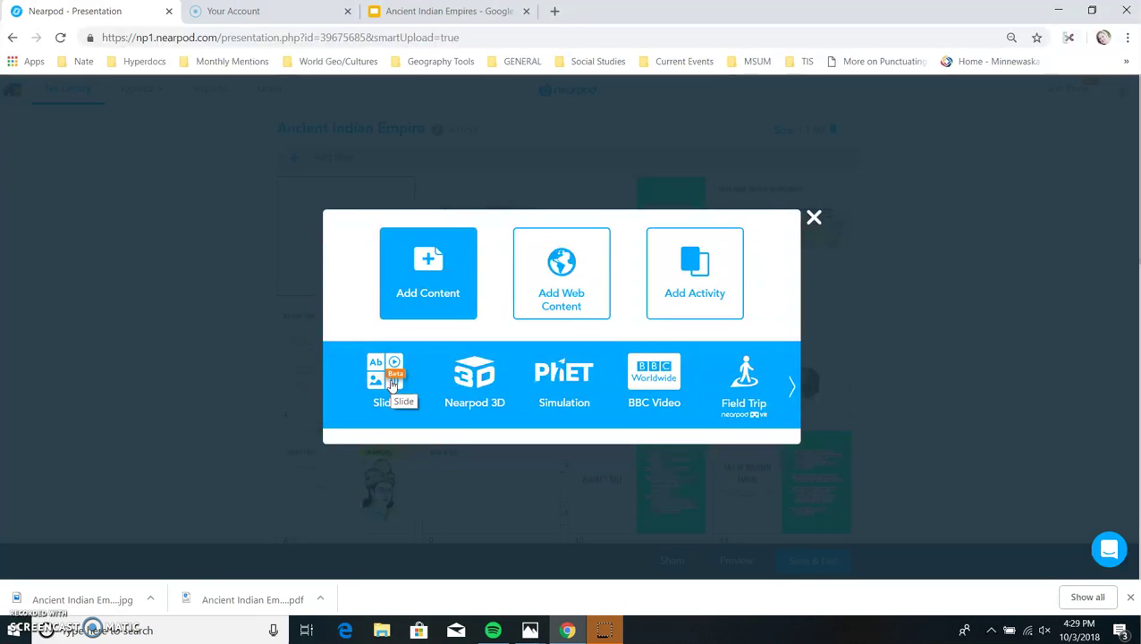
pyautogui.click(467, 392)
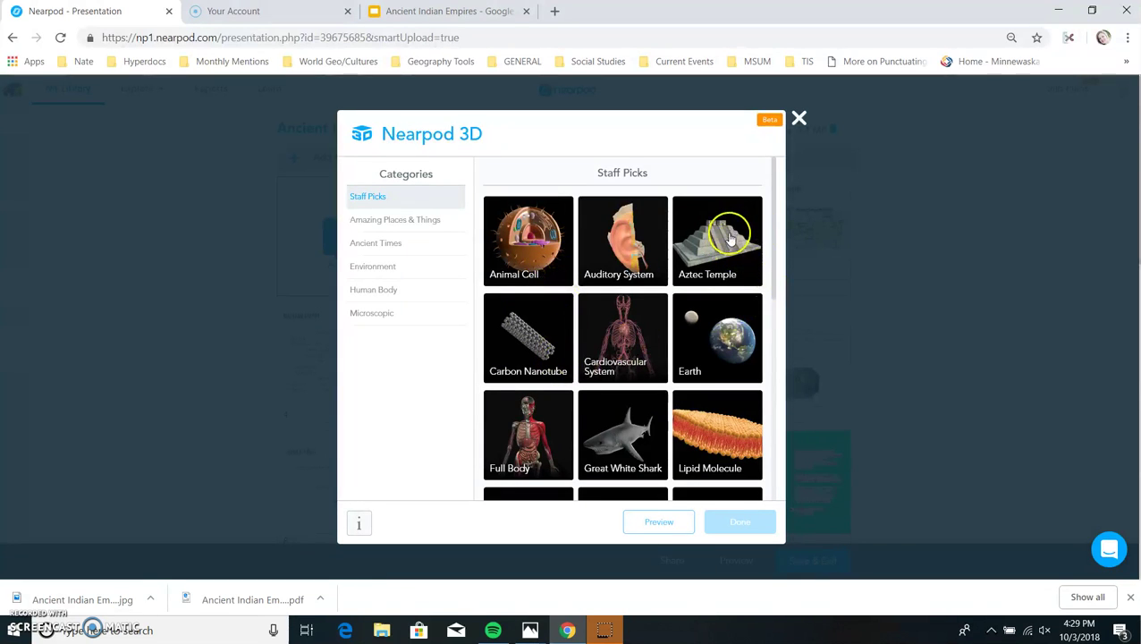
pyautogui.click(416, 242)
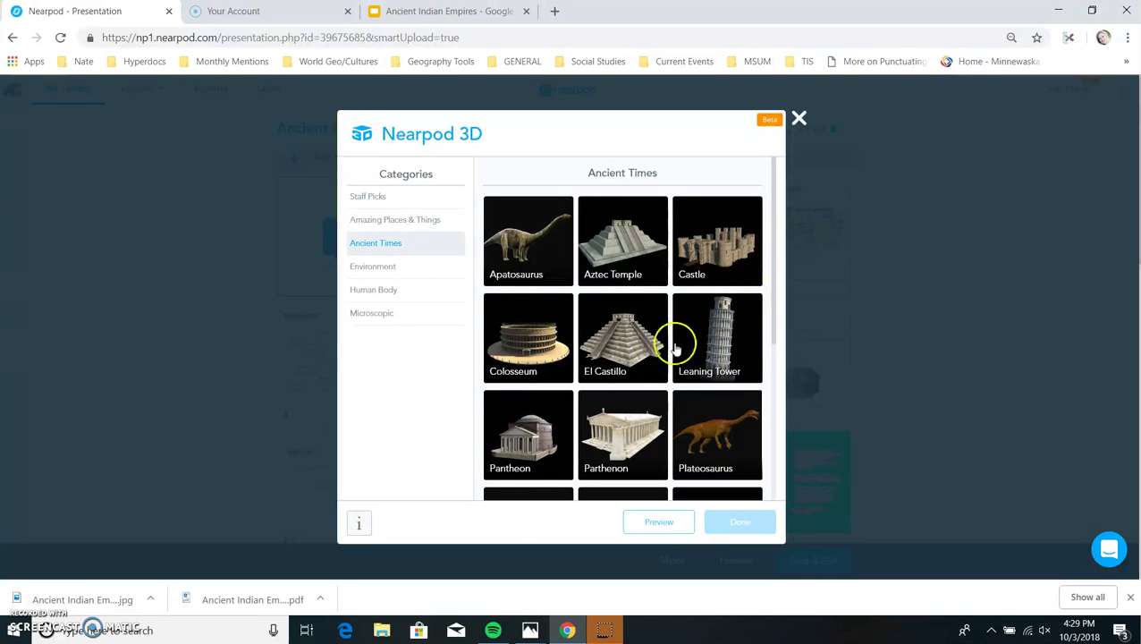
pyautogui.moveTo(774, 208); pyautogui.dragTo(774, 212)
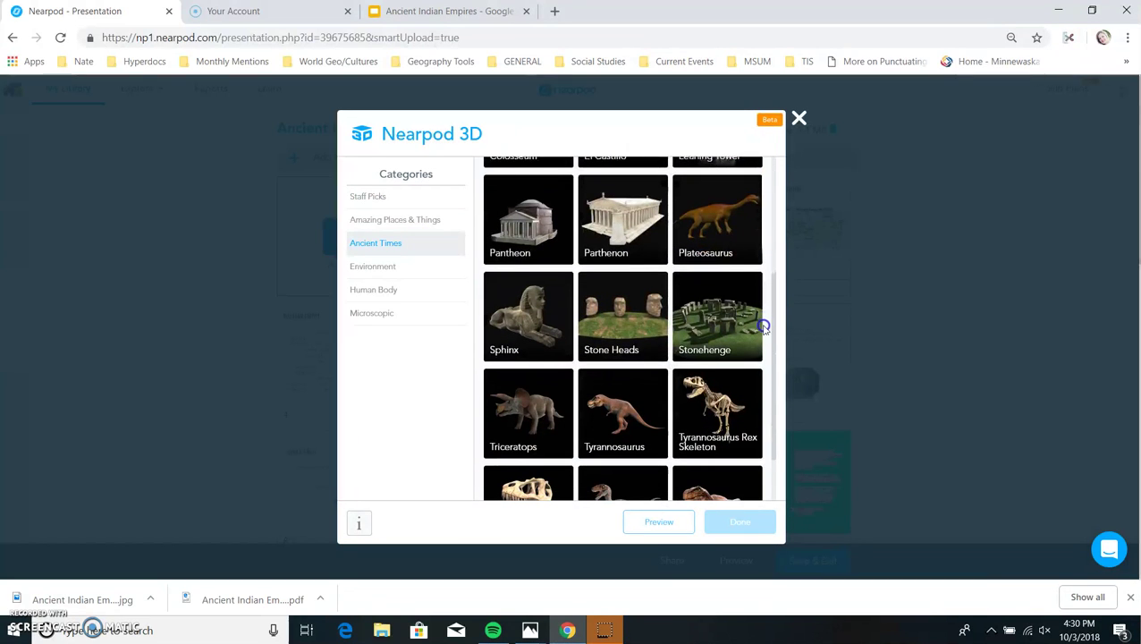
pyautogui.scroll(-1, 760, 358)
pyautogui.moveTo(772, 400); pyautogui.dragTo(769, 199)
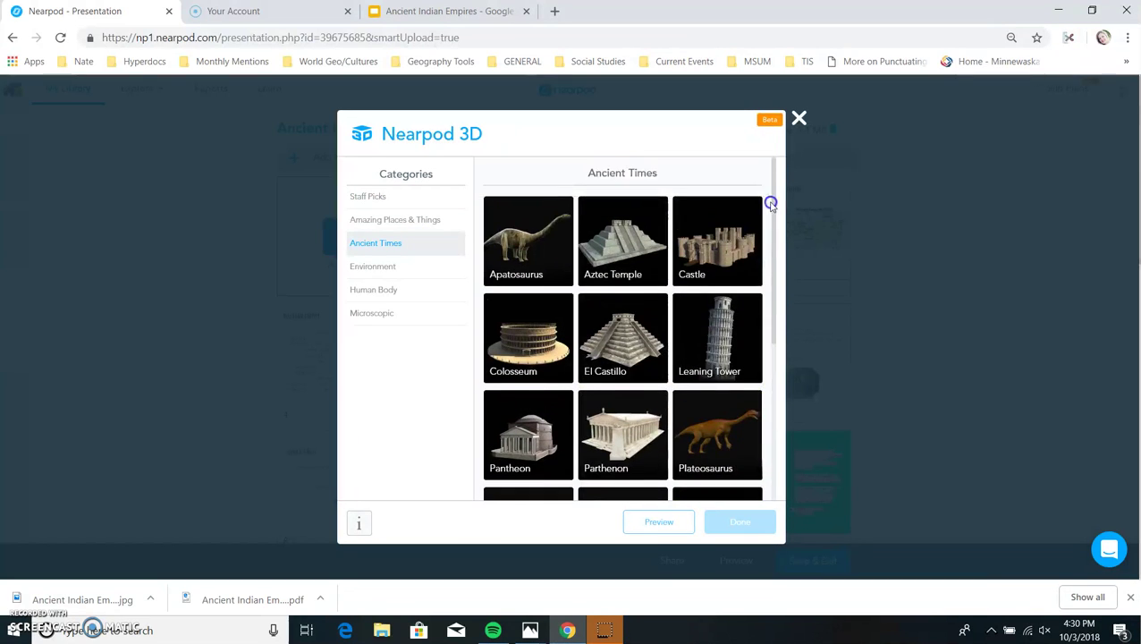
# - Preview the Colosseum 3D model, rotate it, and close the Nearpod 3D library without adding it
pyautogui.click(516, 362)
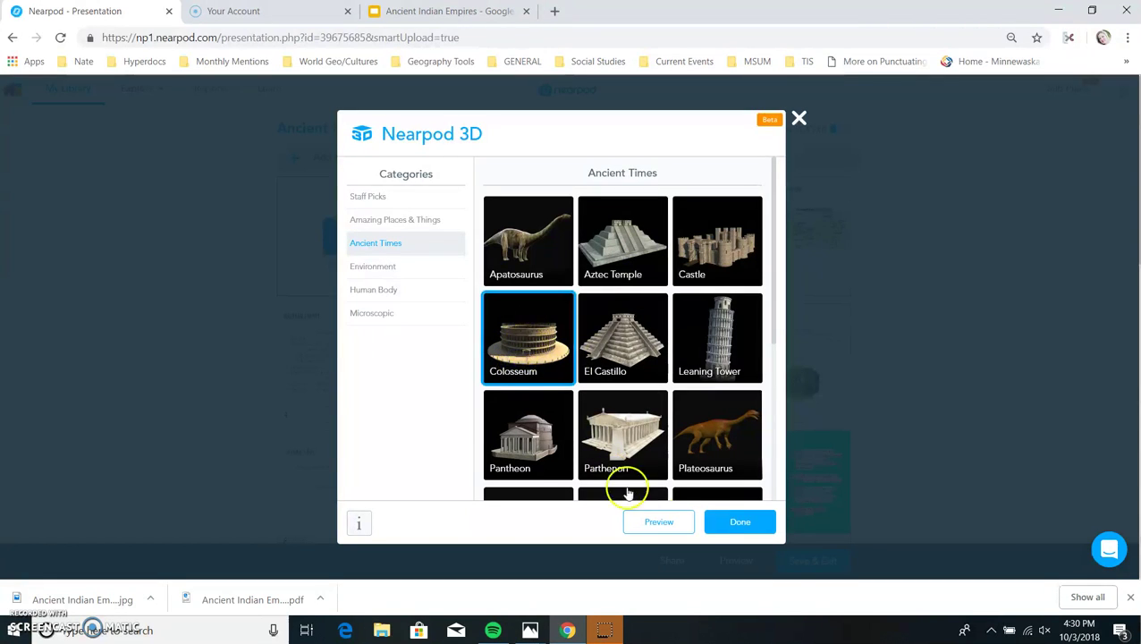
pyautogui.click(651, 523)
pyautogui.moveTo(635, 297); pyautogui.dragTo(613, 337)
pyautogui.click(799, 119)
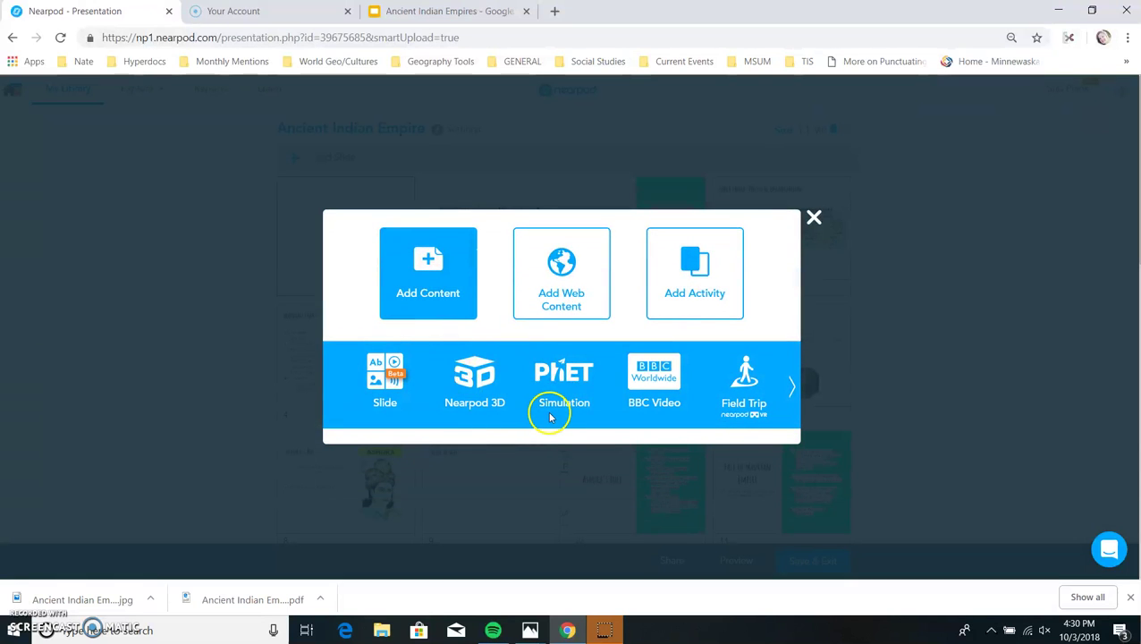
# - Look at the PhET simulation library's Staff Picks and close it without adding a simulation
pyautogui.click(562, 385)
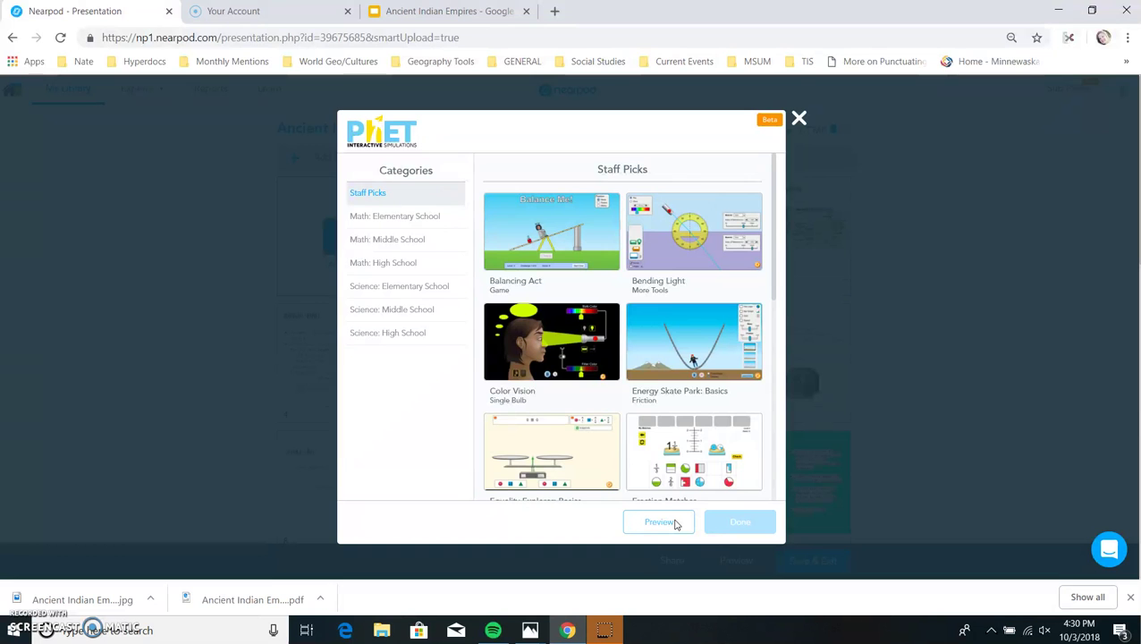
pyautogui.click(798, 119)
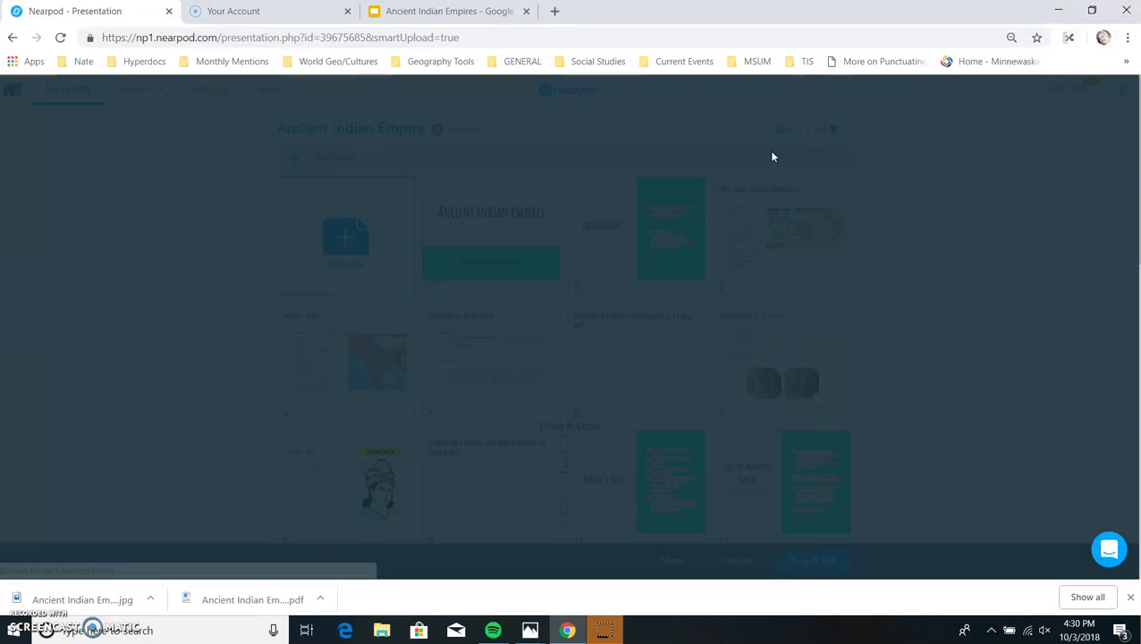
pyautogui.click(572, 404)
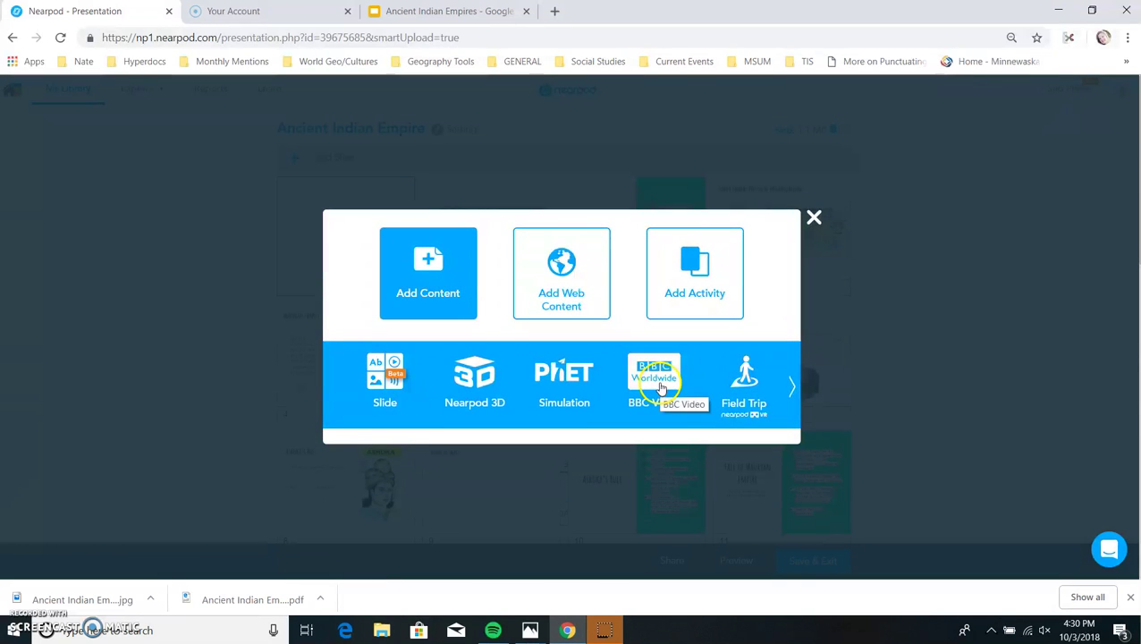
# - Open the Field Trip content library and search its destinations for "india"
pyautogui.click(746, 385)
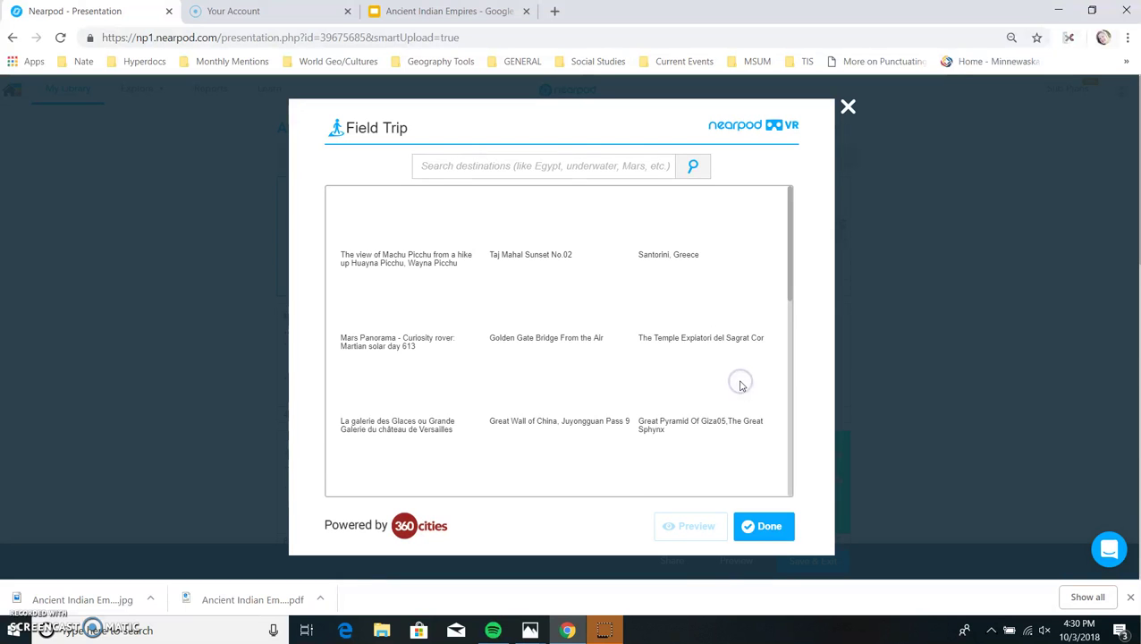
pyautogui.click(519, 168)
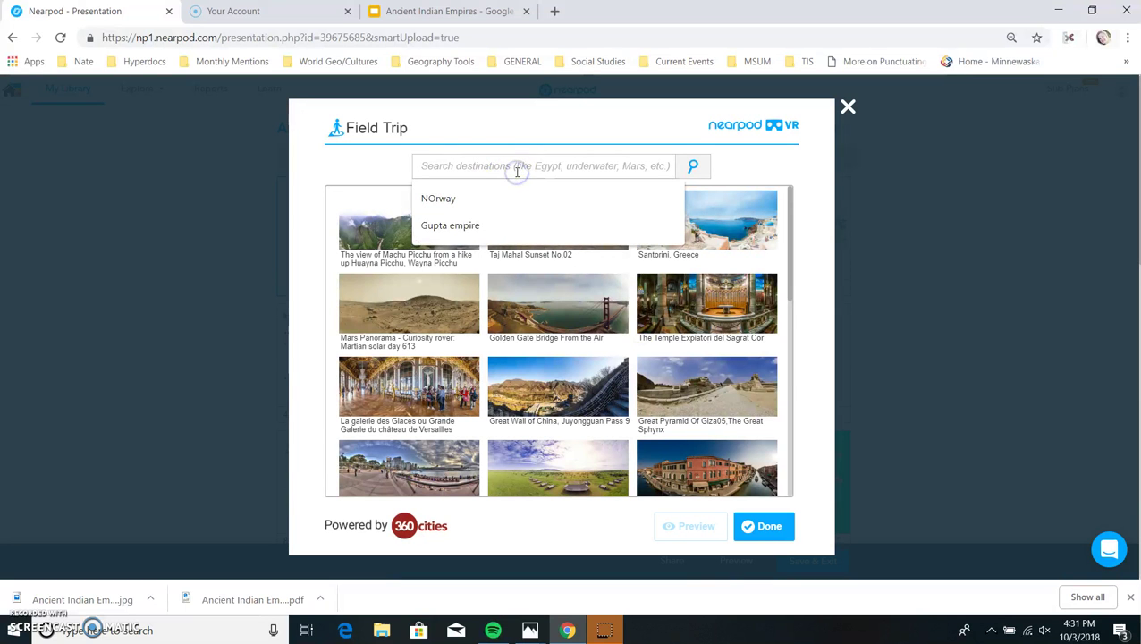
pyautogui.write('india')
pyautogui.press('Return')
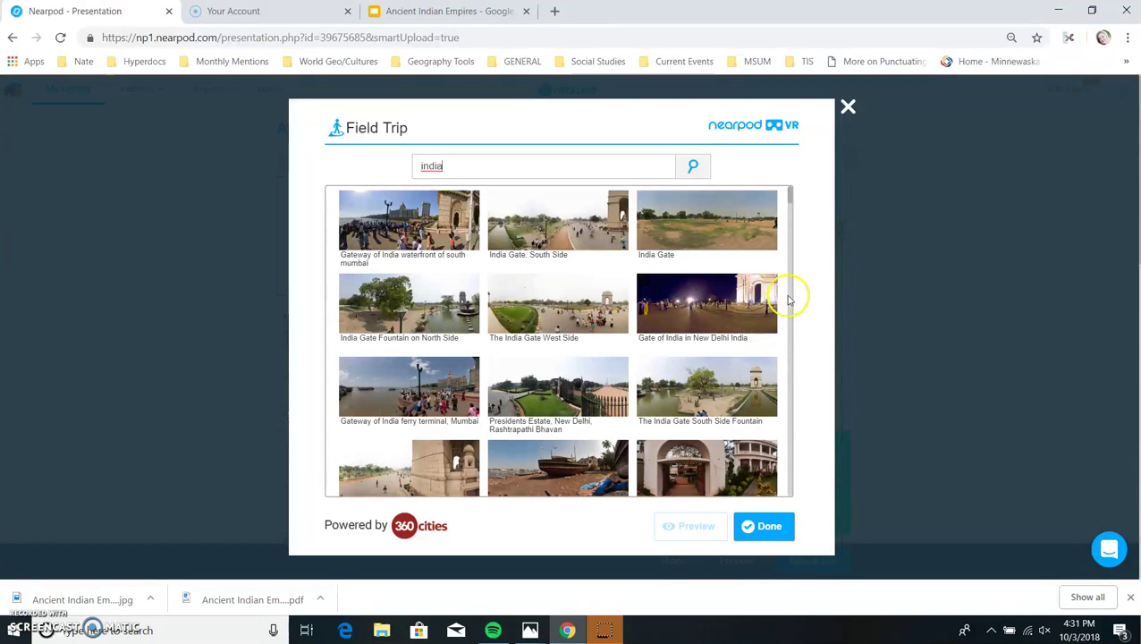
pyautogui.moveTo(789, 196)
pyautogui.mouseDown()
pyautogui.moveTo(794, 217)
pyautogui.moveTo(792, 187)
pyautogui.mouseUp()
# - Replace the field trip search with "Rock Pillars" and run it
pyautogui.moveTo(465, 171); pyautogui.dragTo(307, 193)
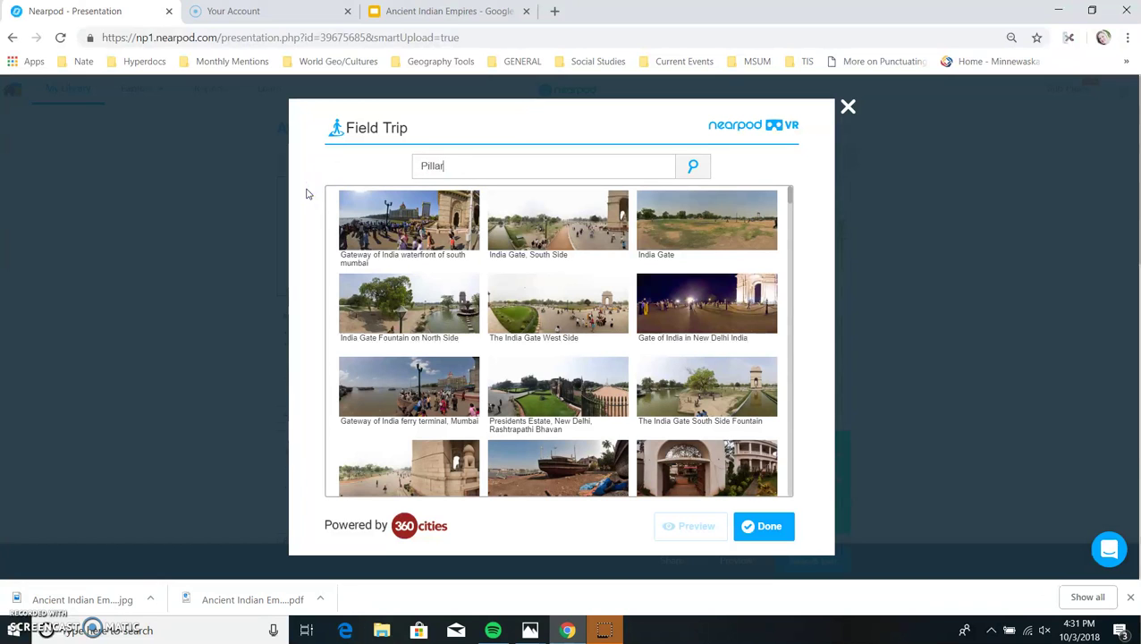
pyautogui.write('Pi')
pyautogui.press('BackSpace')
pyautogui.press('BackSpace')
pyautogui.write('Rock')
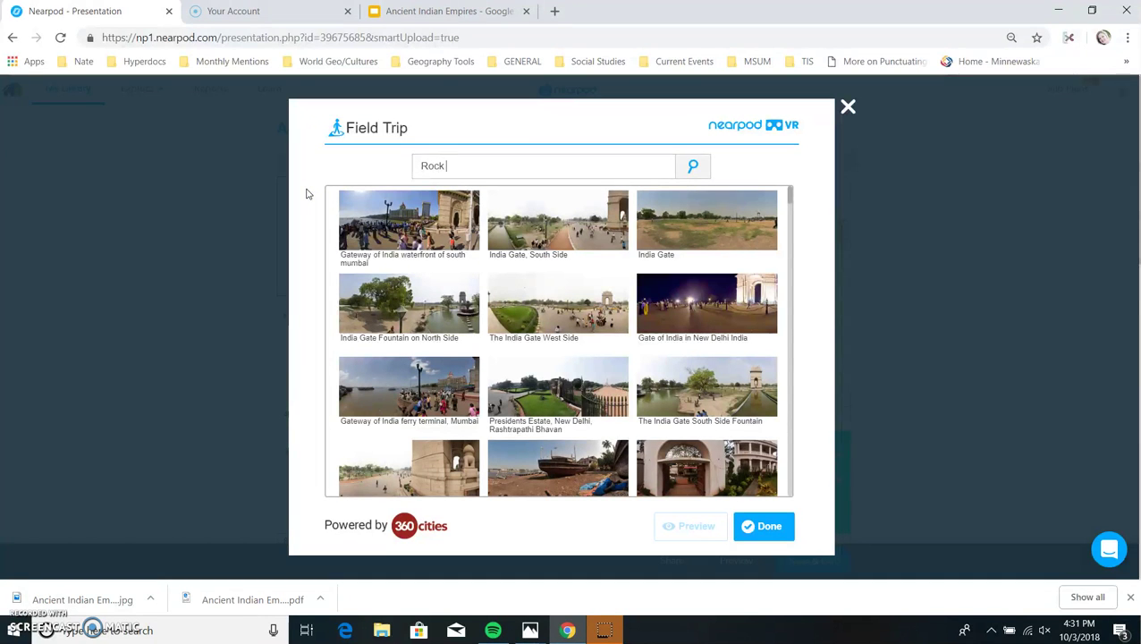
pyautogui.press('Return')
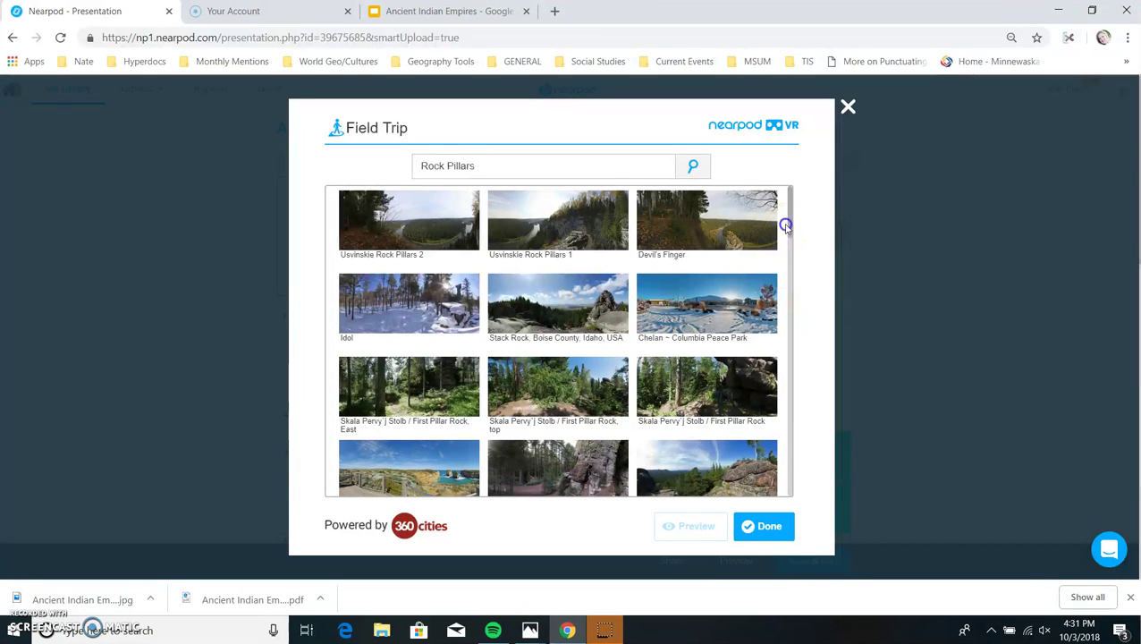
# - Narrow the field trip search to "Indian Rock Pillars" and run it
pyautogui.click(424, 165)
pyautogui.write('Indian')
pyautogui.press('Return')
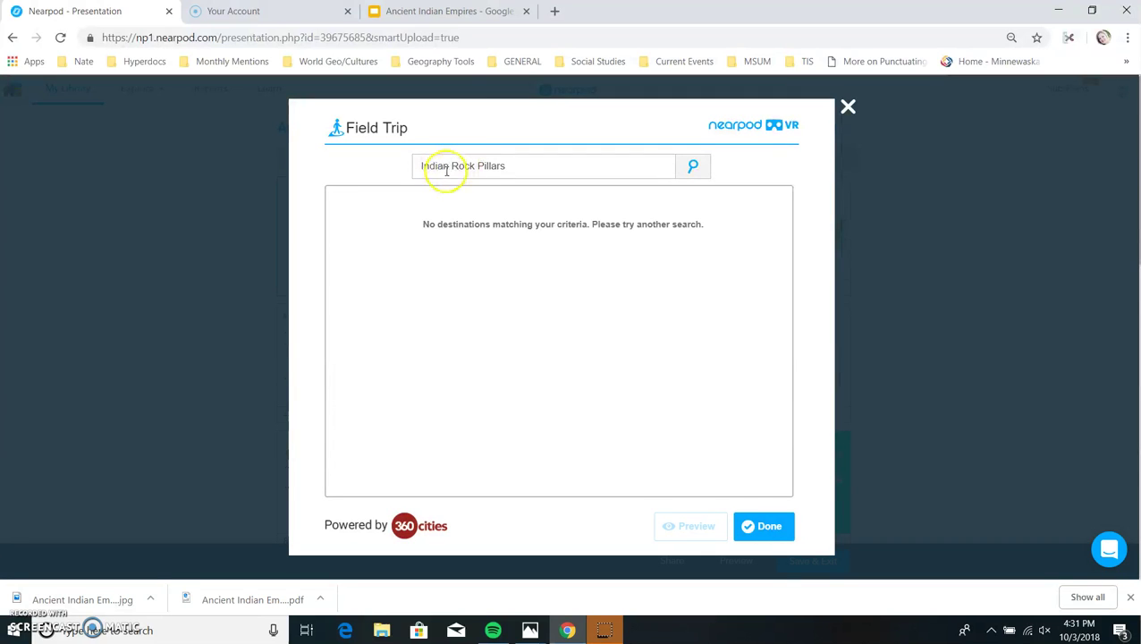
# - Select the word "Indian" in the field trip search text
pyautogui.doubleClick(446, 171)
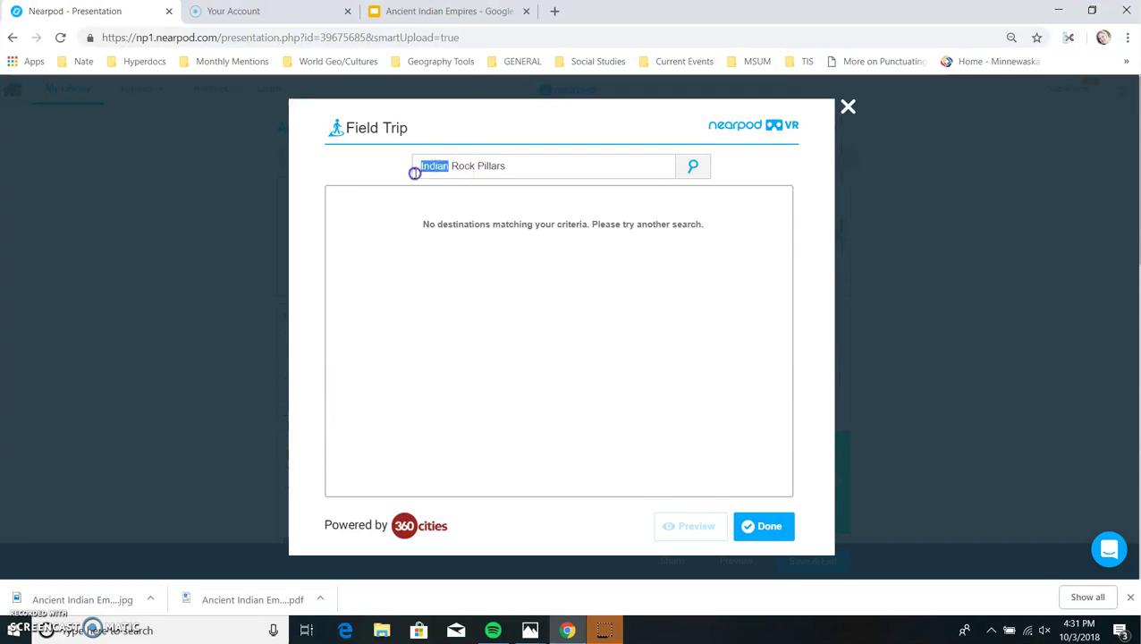